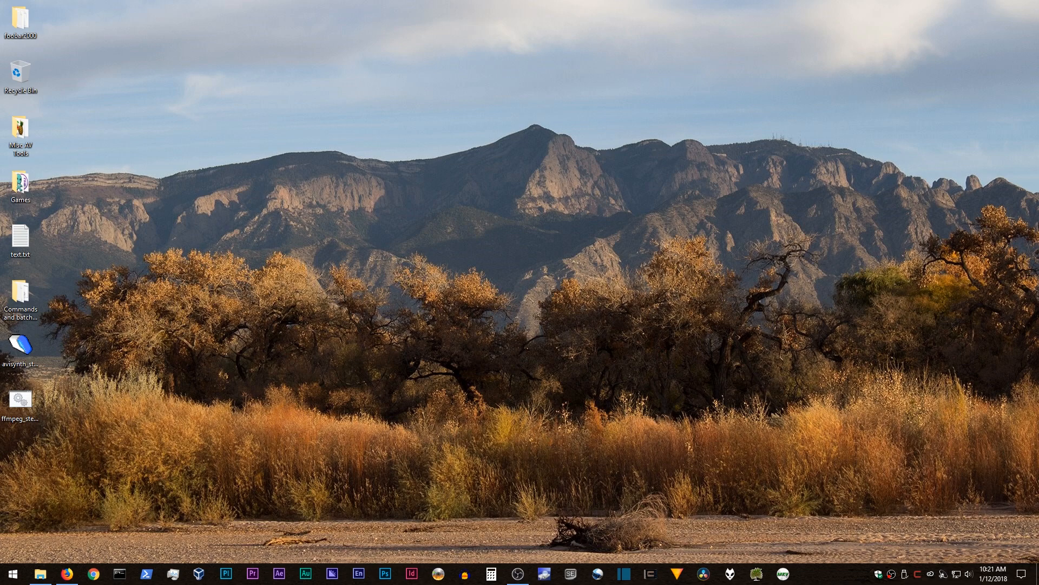
- Look up the current beta key in the MakeMKV forum post "MakeMKV is free while in beta" and return to the MakeMKV home page
click(67, 574)
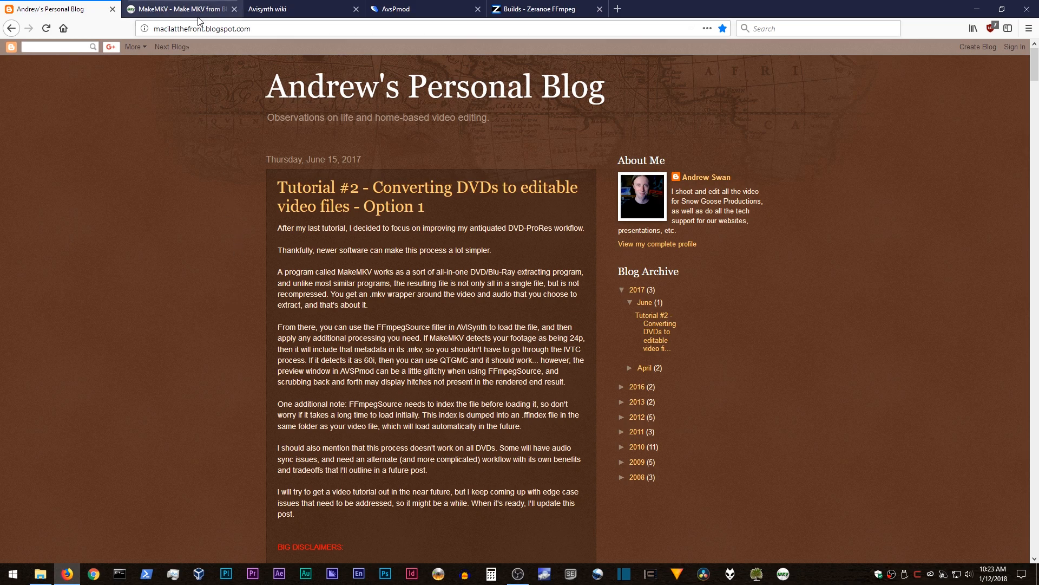
click(179, 9)
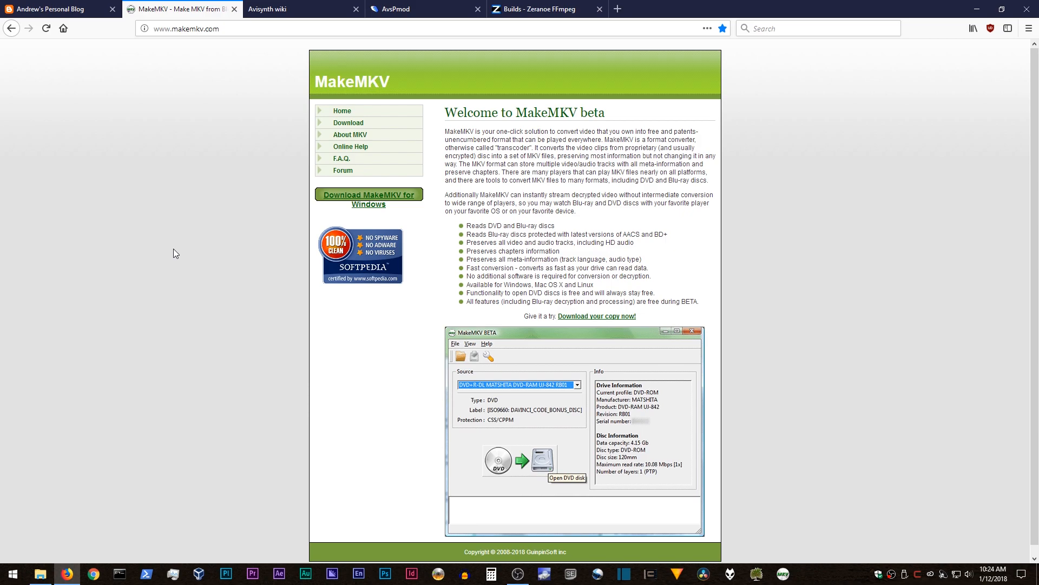
click(336, 171)
click(82, 207)
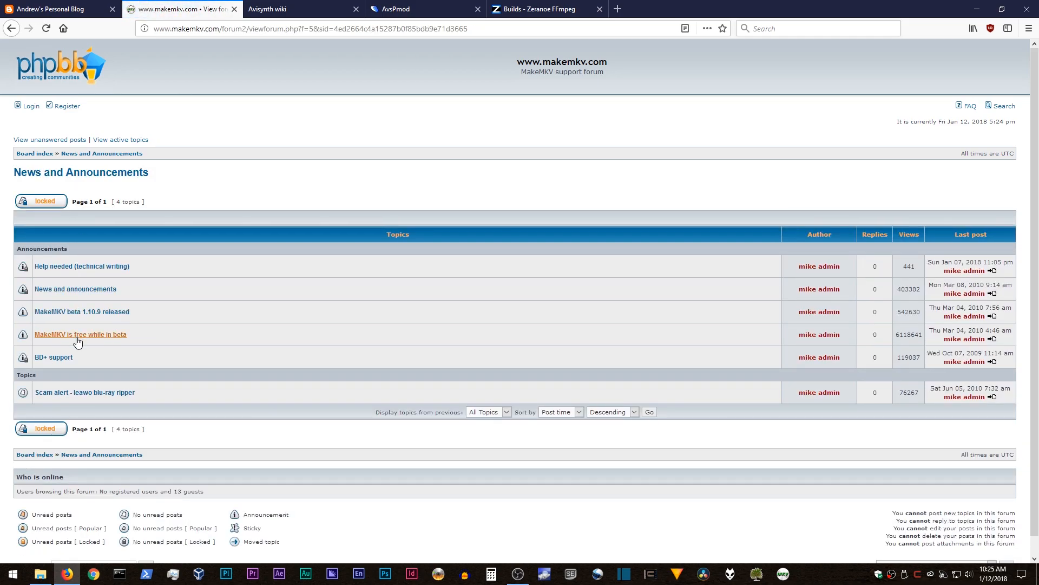
click(77, 337)
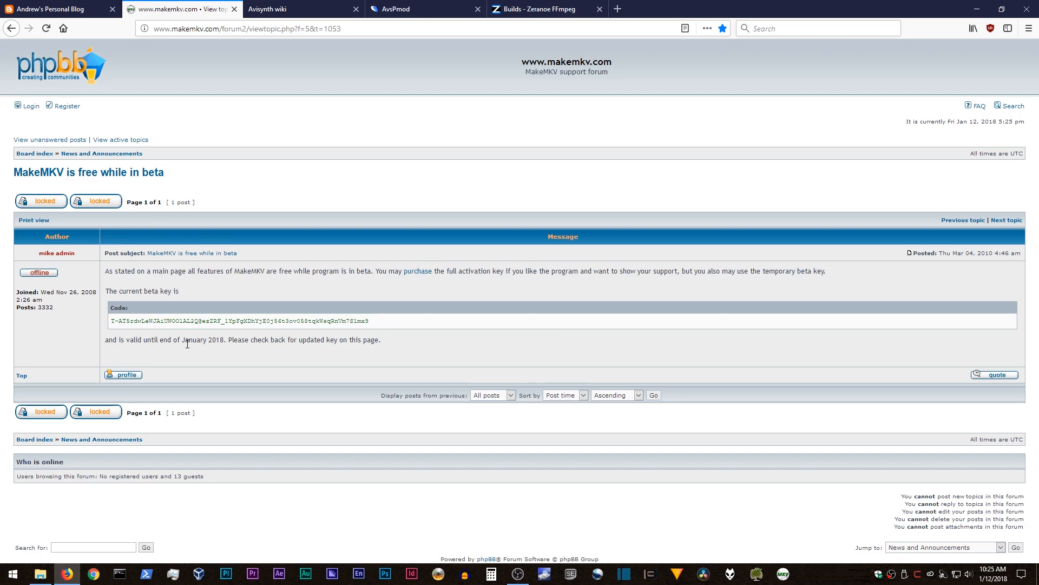
click(12, 28)
click(12, 29)
click(11, 29)
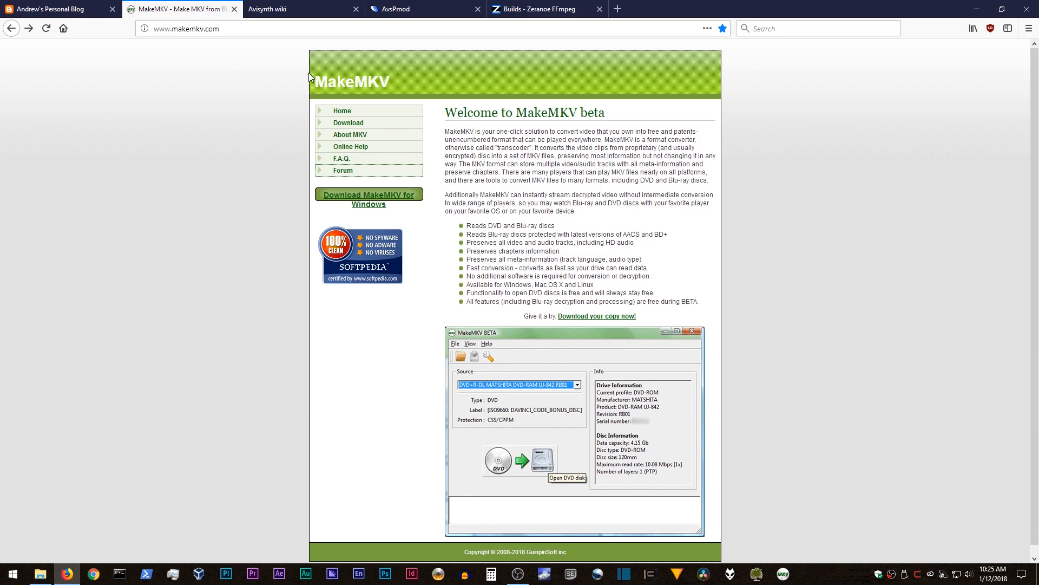
- View the forum thread for the unofficial AviSynth v.2.6.0 MT 32-bit build and return to the AviSynth wiki's main page
click(282, 9)
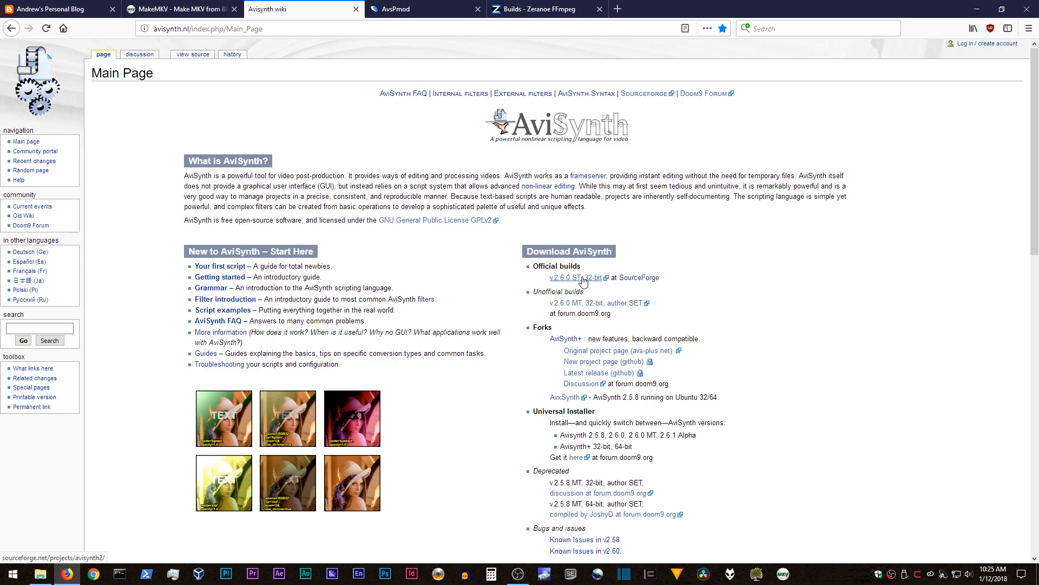
click(599, 304)
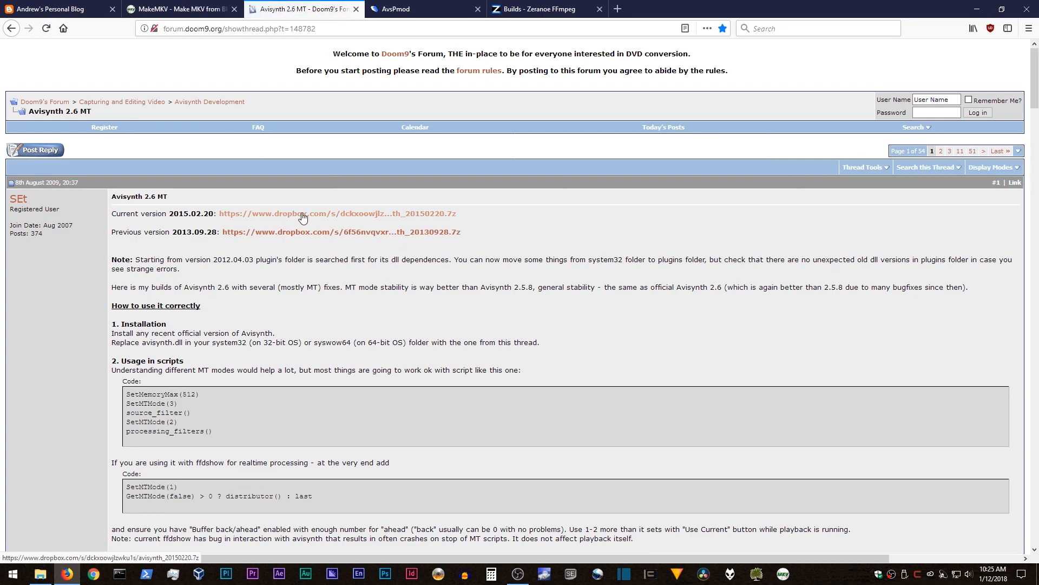
key(alt+Left)
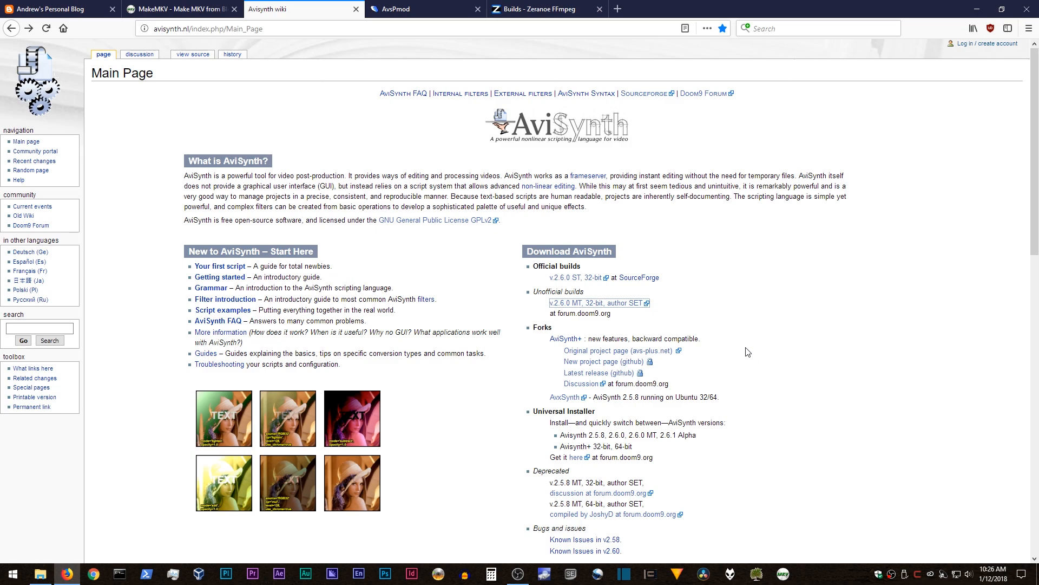
- Open the FFmpegSource page from the Source Filters section of the wiki's External filters list
scroll(748, 352, down, 5)
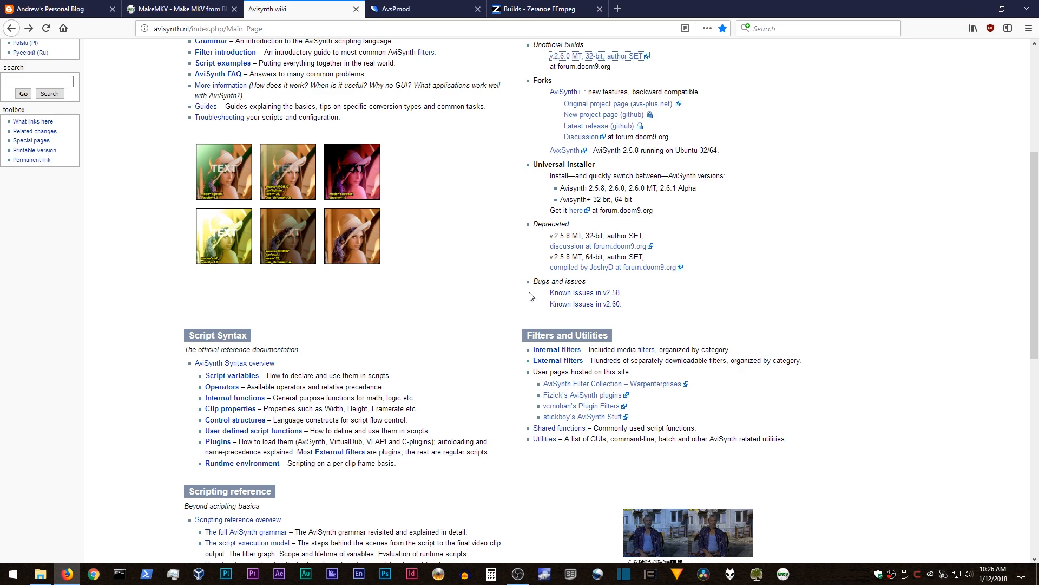
click(555, 361)
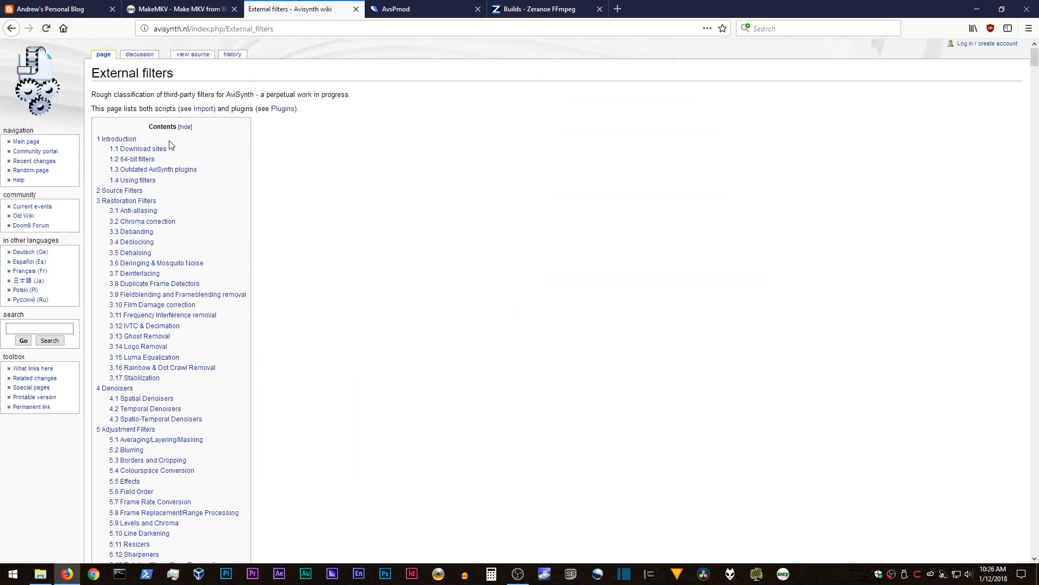
click(119, 190)
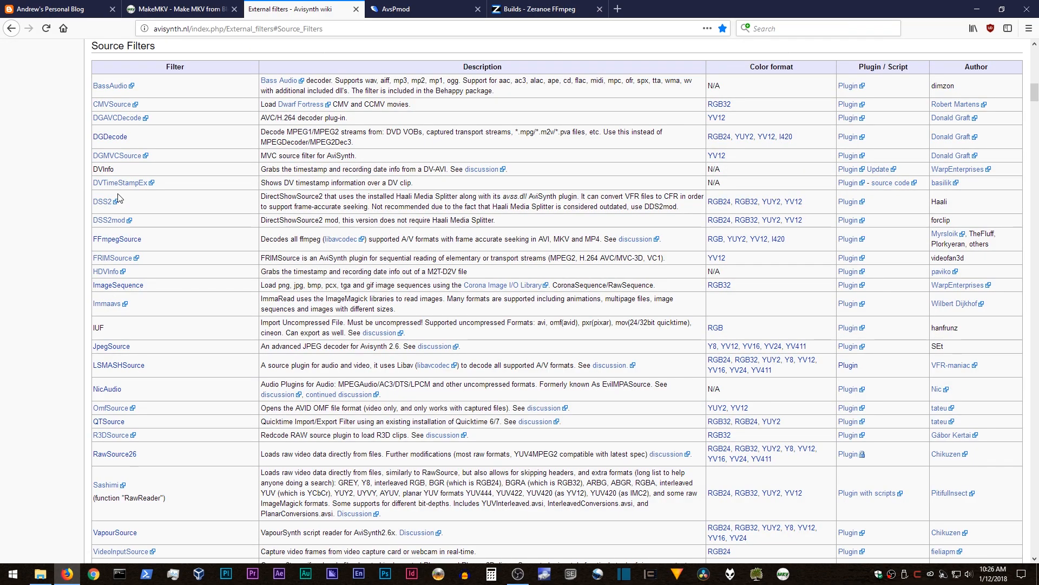
click(116, 239)
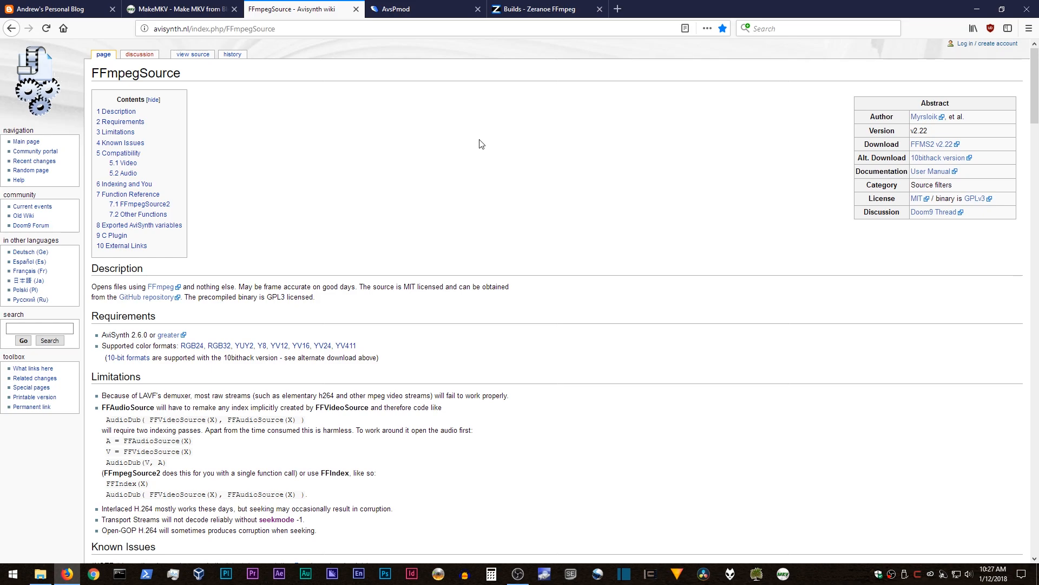
- Open the installed AviSynth plugins folder to examine its contents, and close it
click(12, 573)
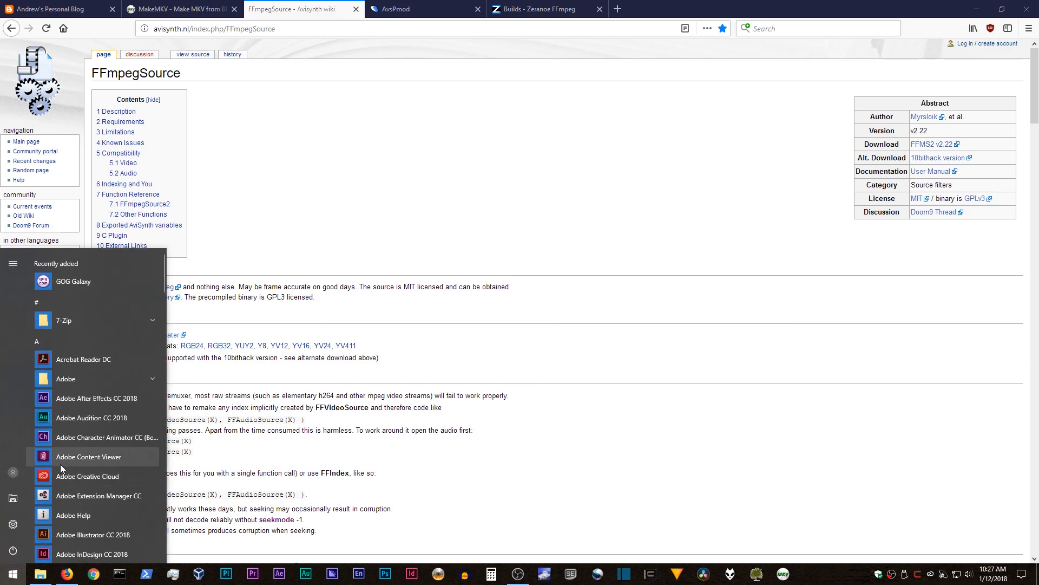
scroll(72, 431, down, 6)
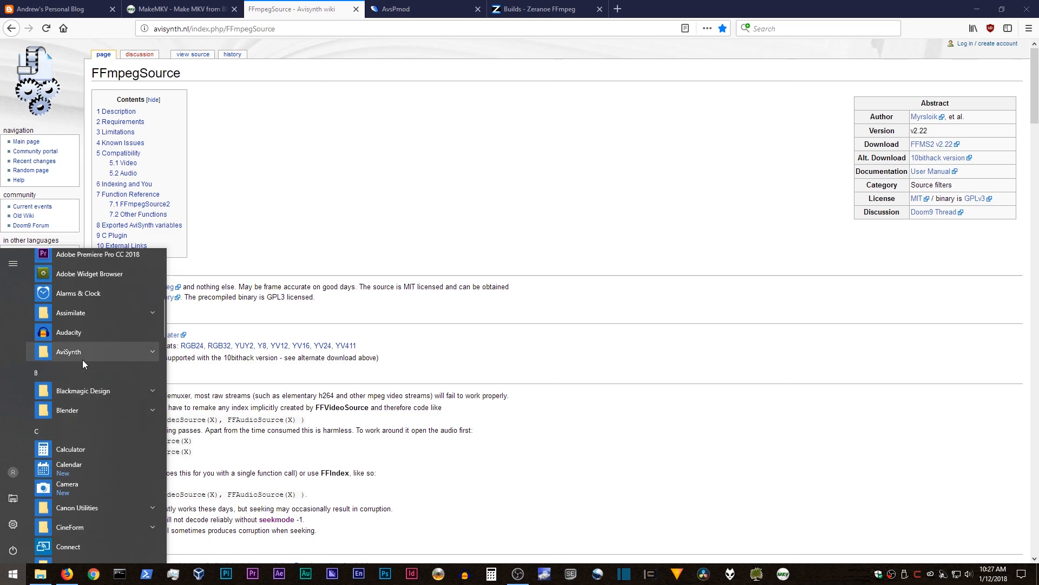
click(82, 359)
click(76, 466)
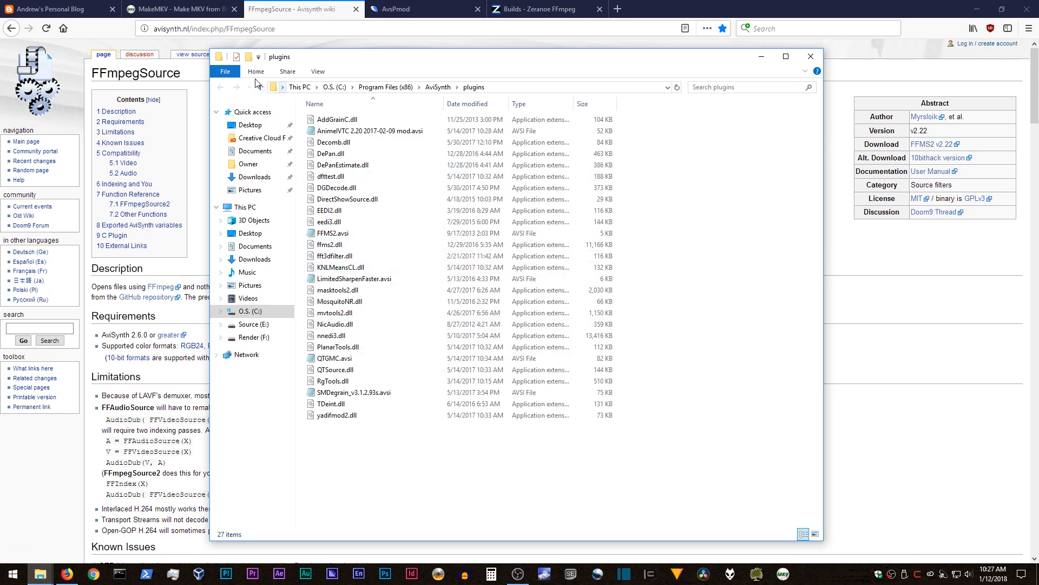
click(810, 57)
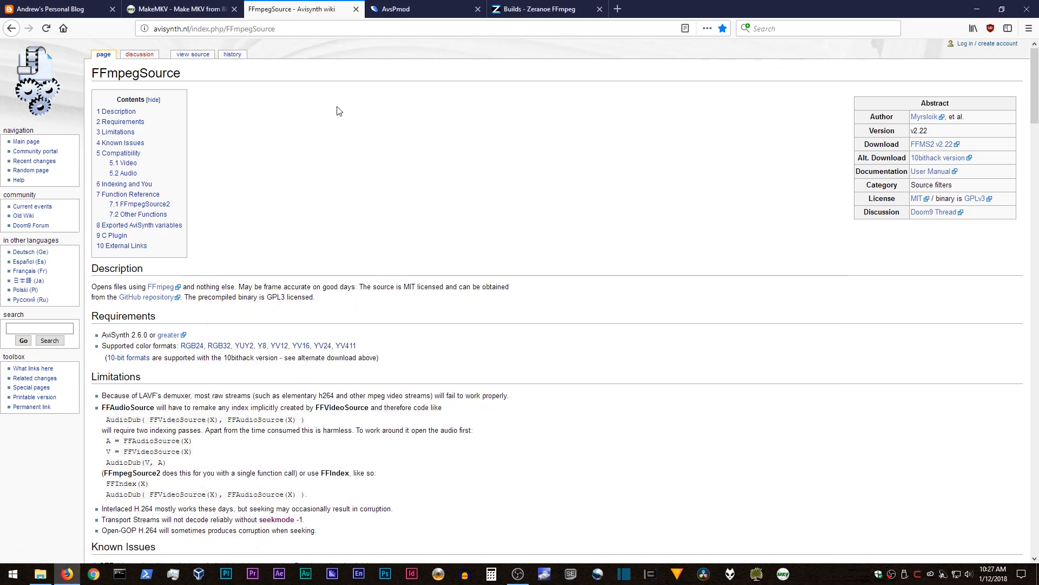
- Review the AvsPmod page and the Zeranoe FFmpeg builds, pick the Windows 32-bit architecture, and minimize the browser
click(406, 10)
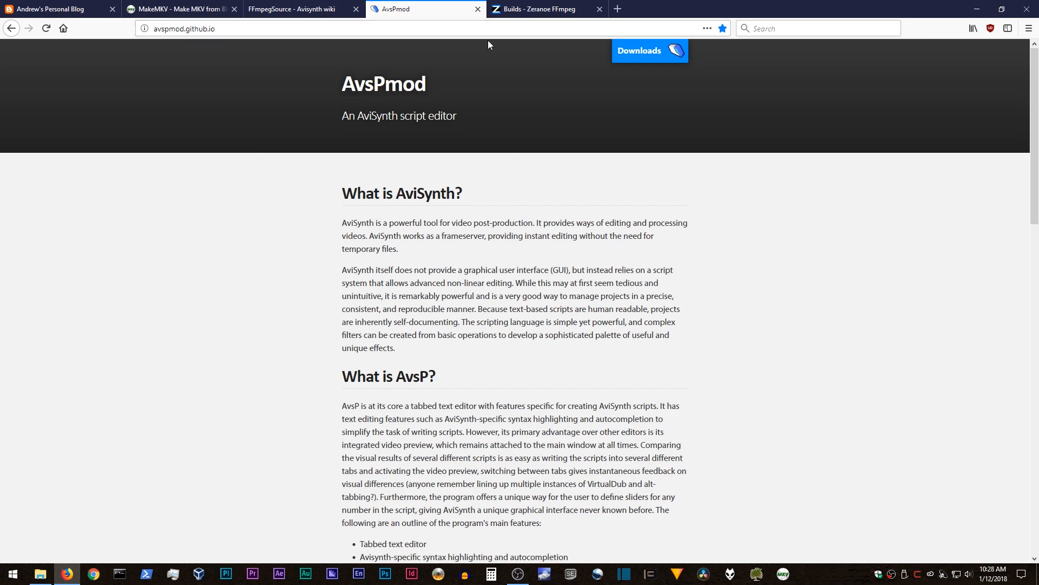
click(528, 9)
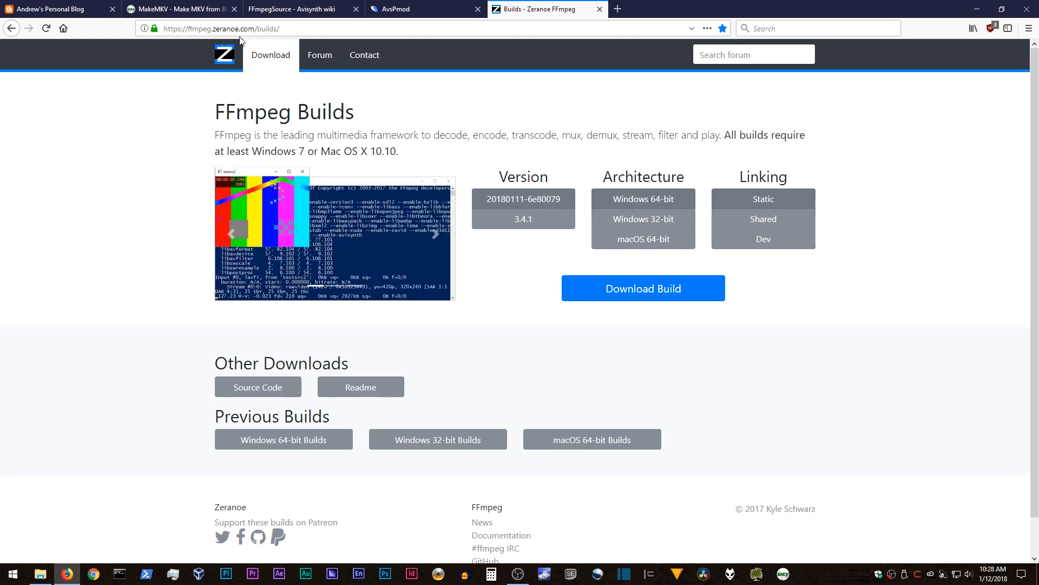
mouse_move(573, 194)
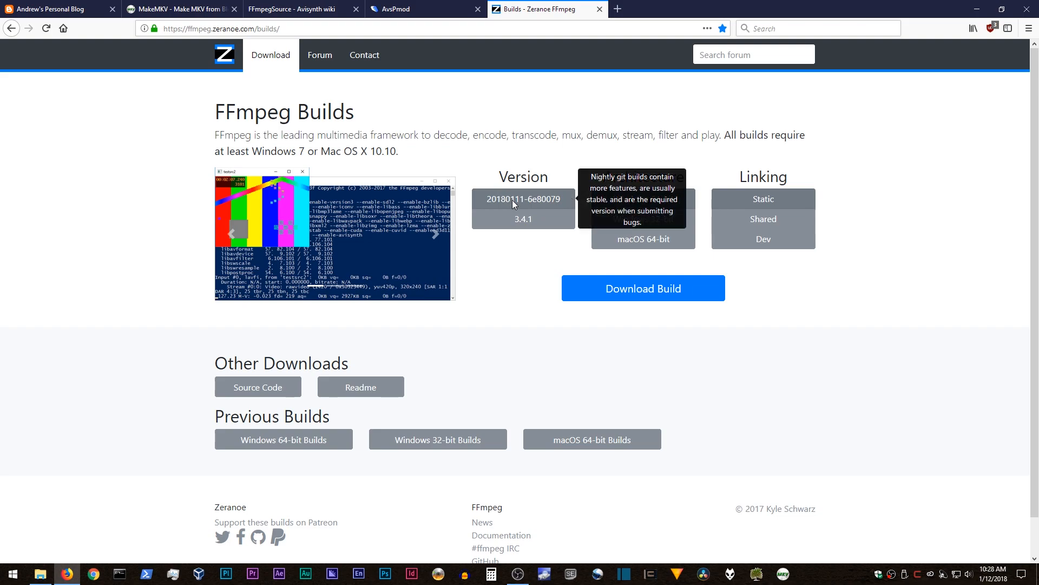
click(635, 224)
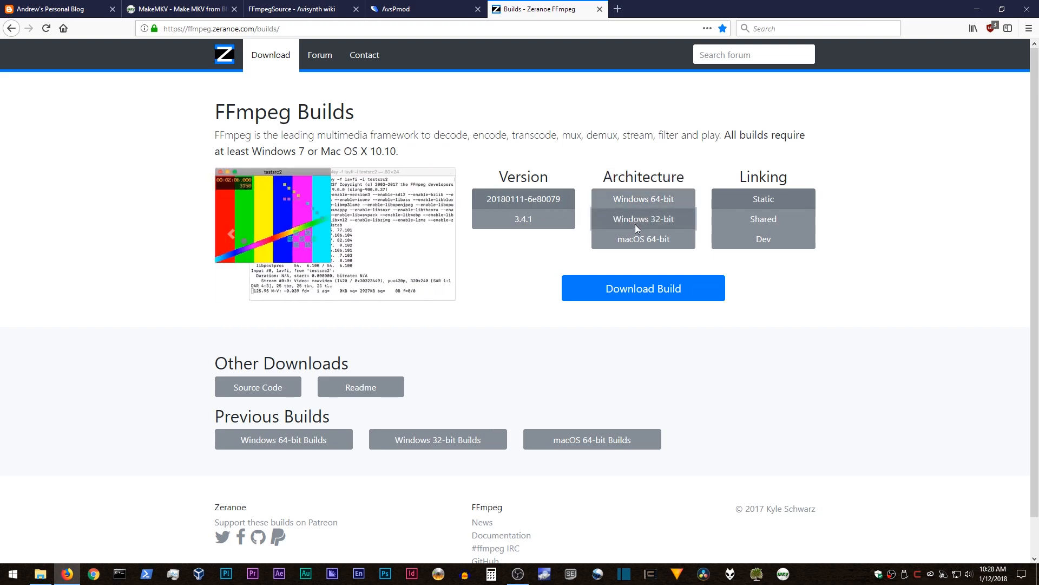
mouse_move(785, 198)
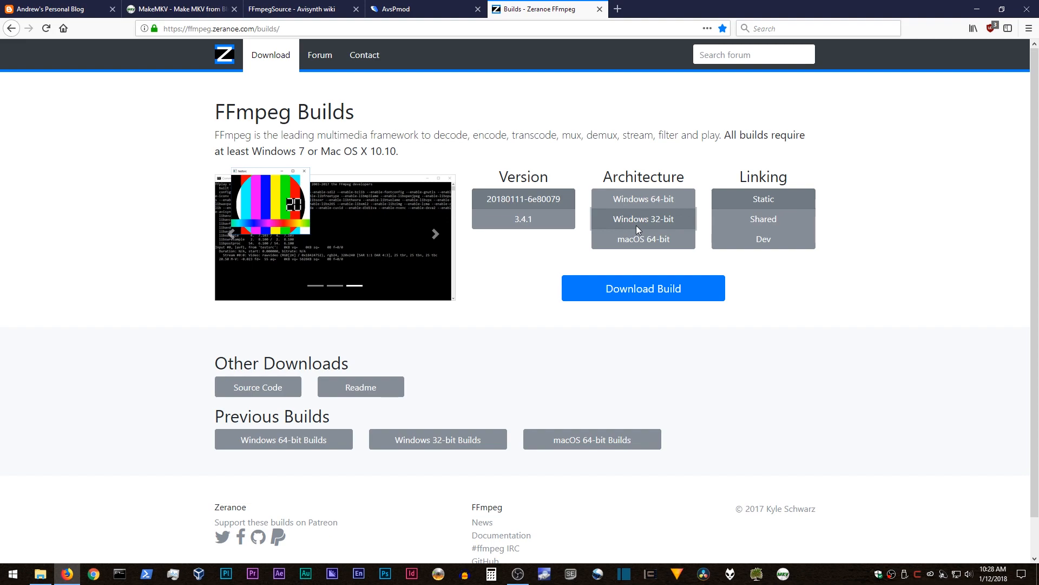
click(978, 9)
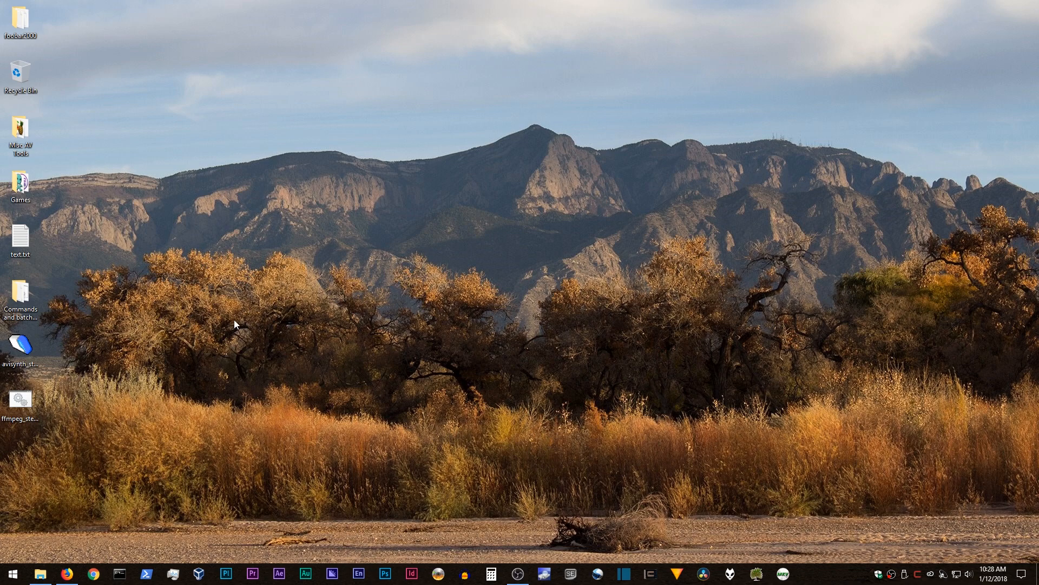
- Run the stored sysdm.cpl control command and open the Environment Variables from the advanced System Properties
click(13, 573)
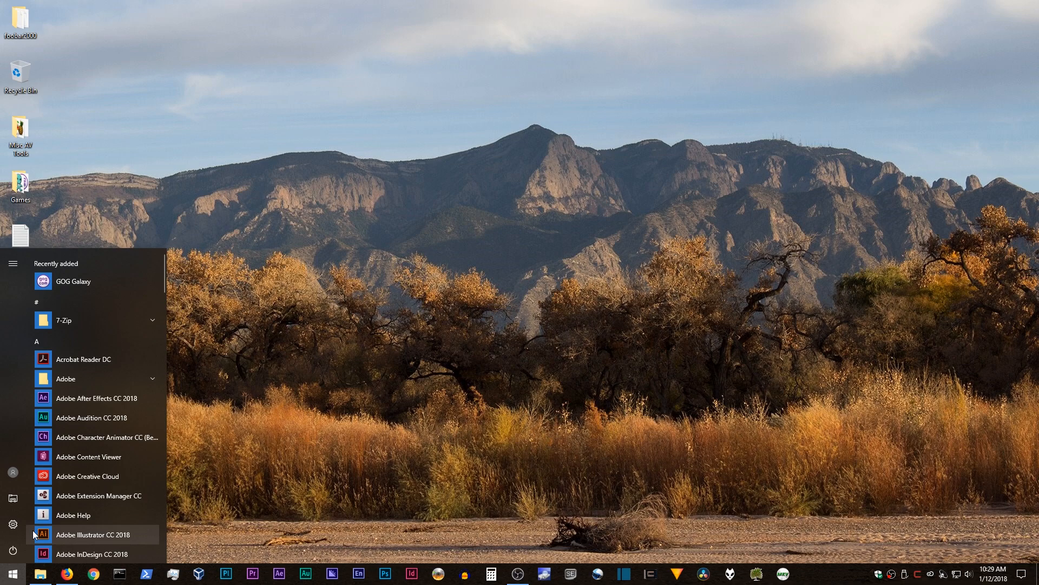
text(r)
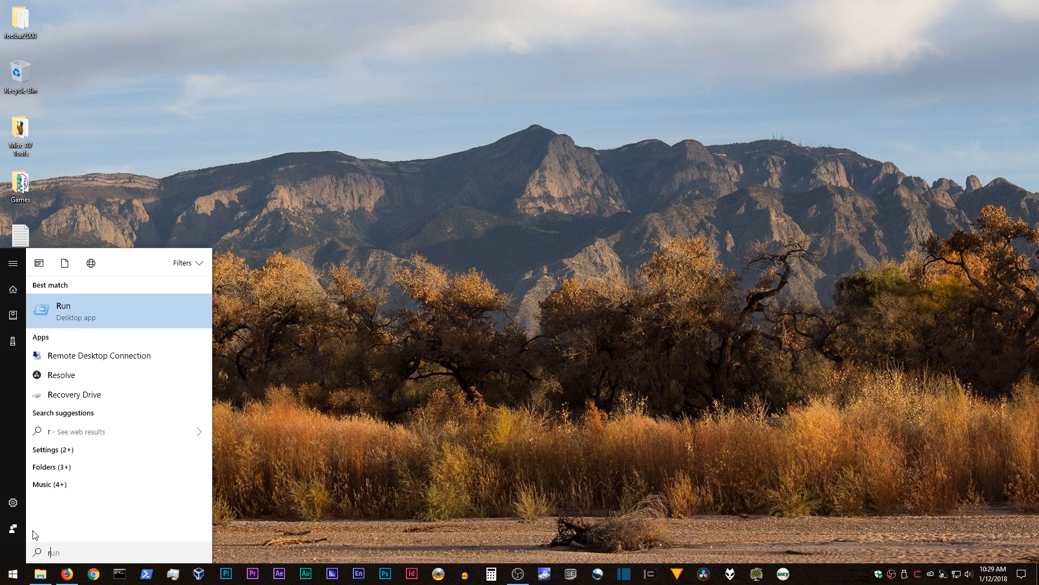
click(64, 311)
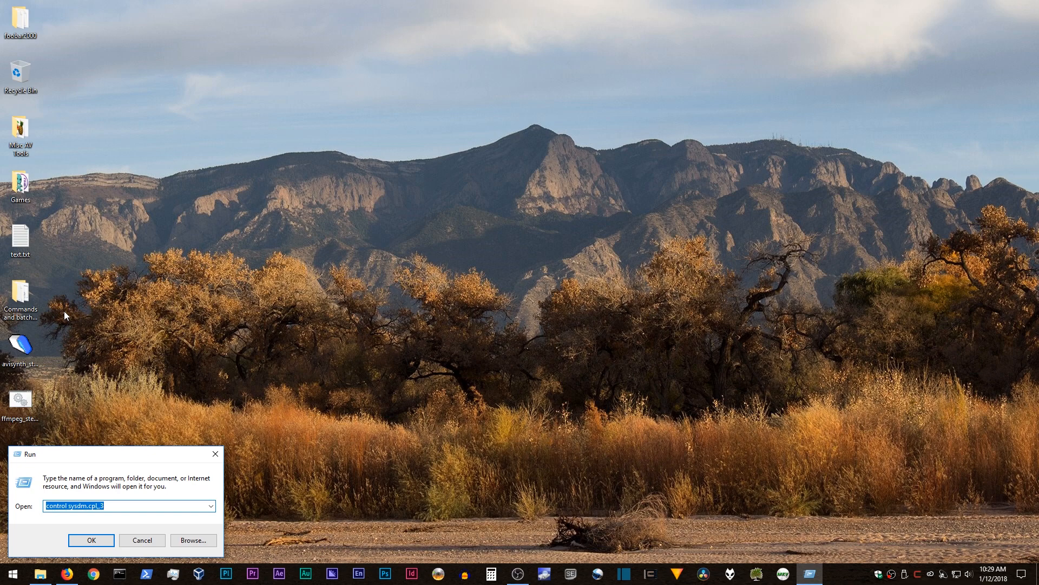
drag(95, 459, 187, 328)
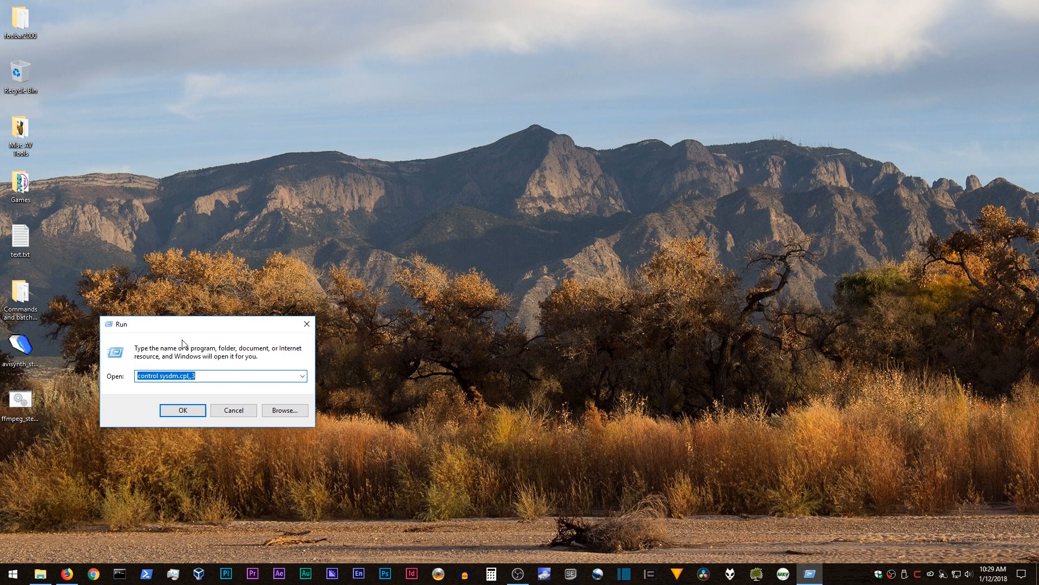
click(173, 414)
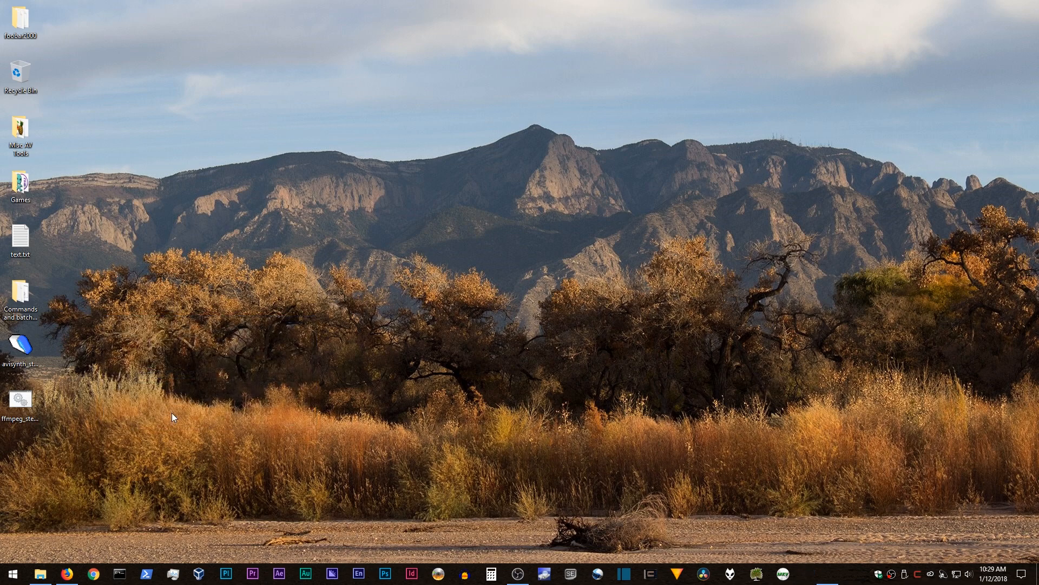
click(273, 312)
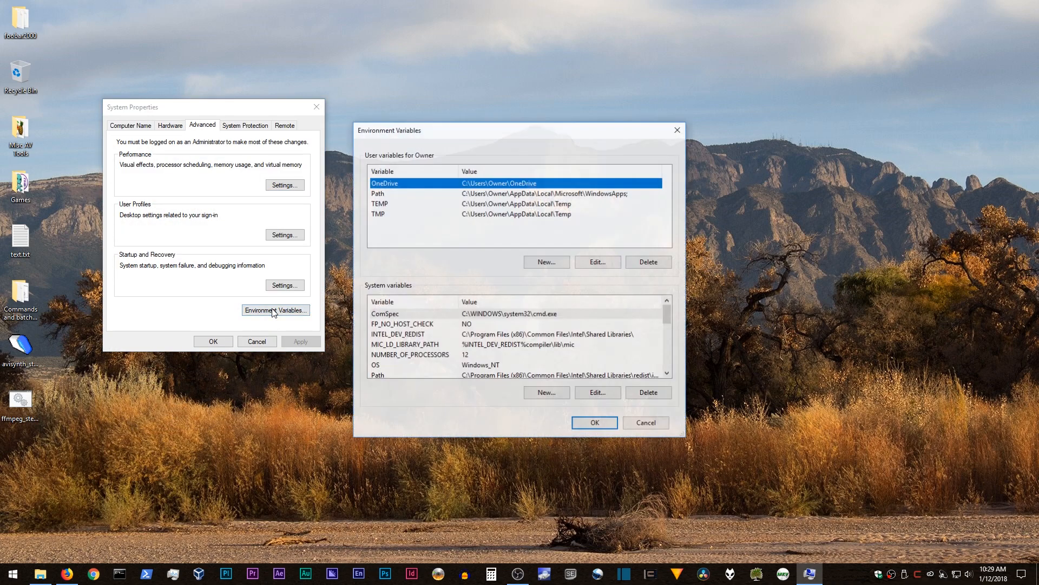
- Try to add C:\Program Files (x86)\FFMPEG\bin as a new entry in the system Path variable, and close the open system dialogs
click(494, 375)
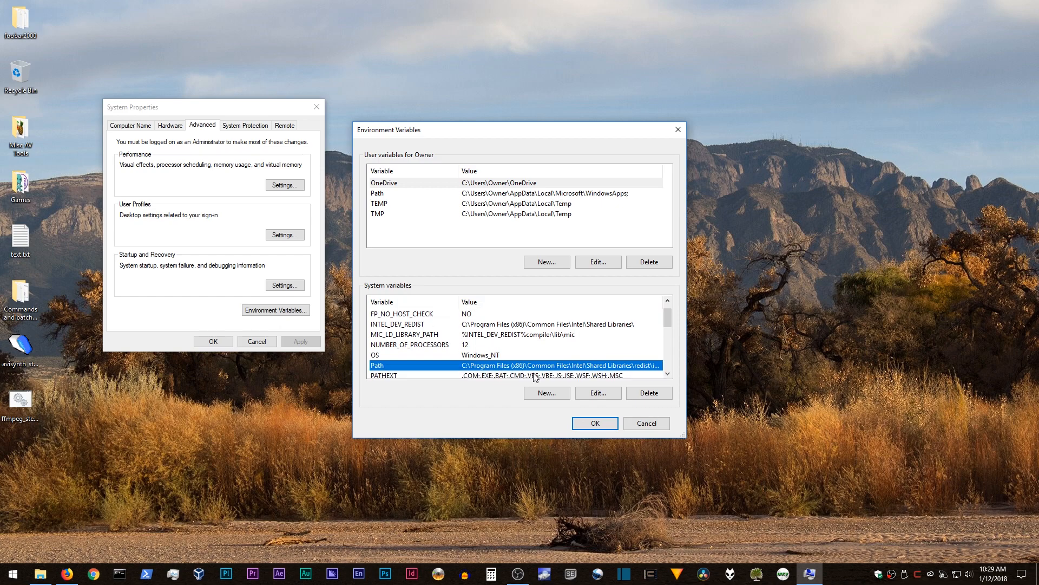
click(588, 395)
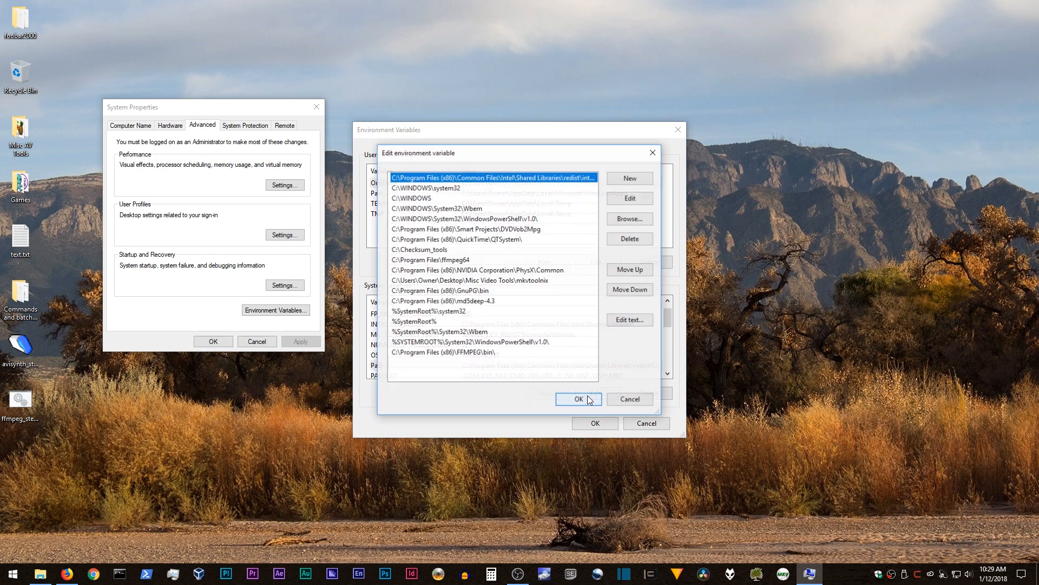
click(631, 182)
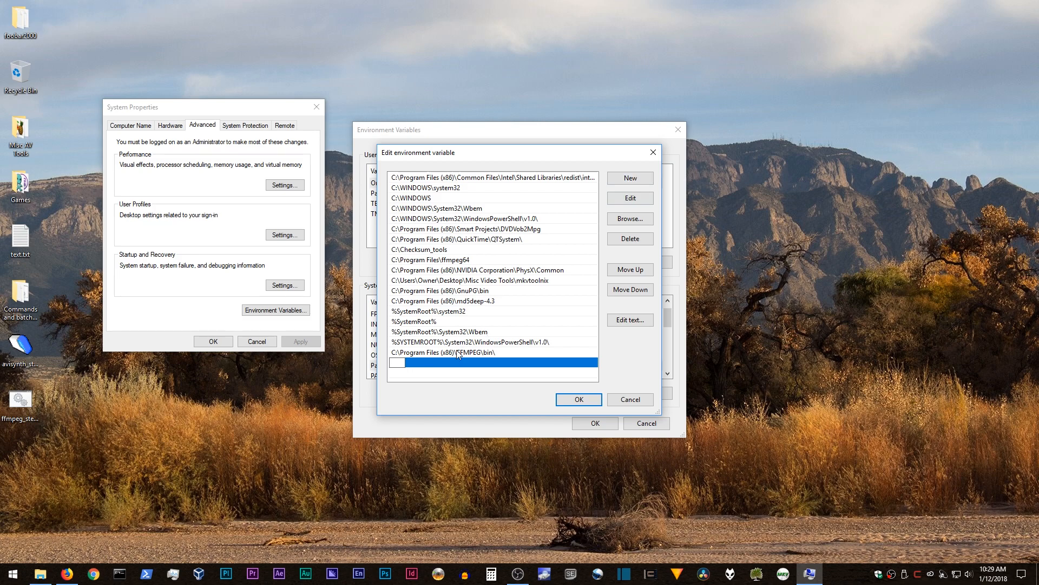
text(C:\Program Files (x86)\FFMPEG\bin)
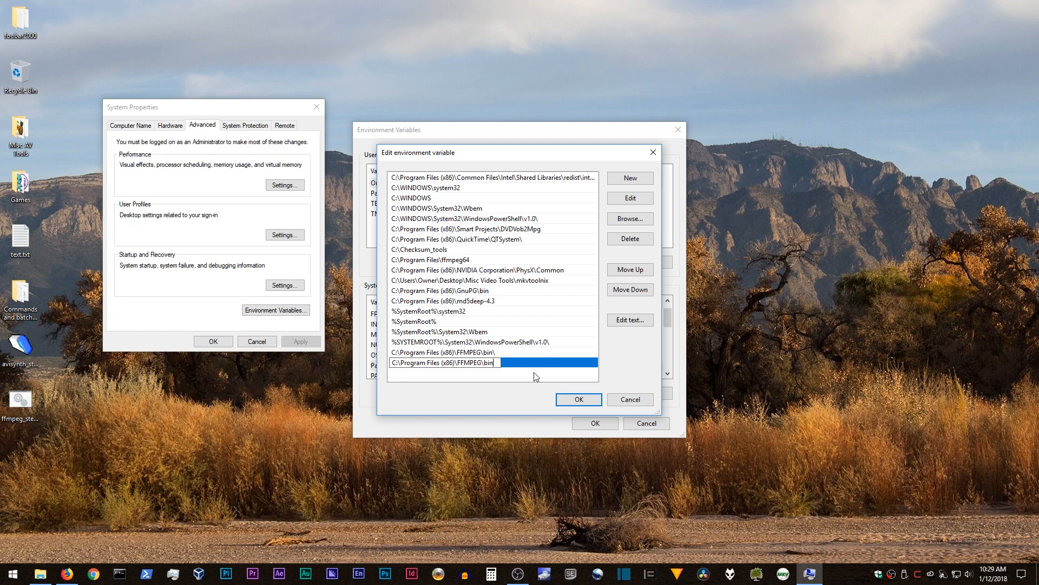
key(Escape)
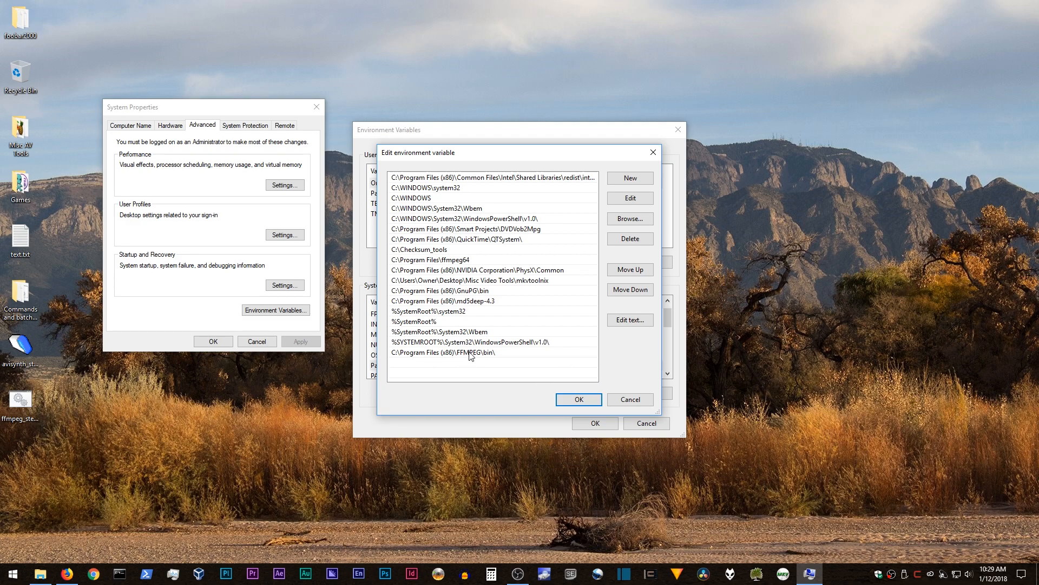
click(591, 404)
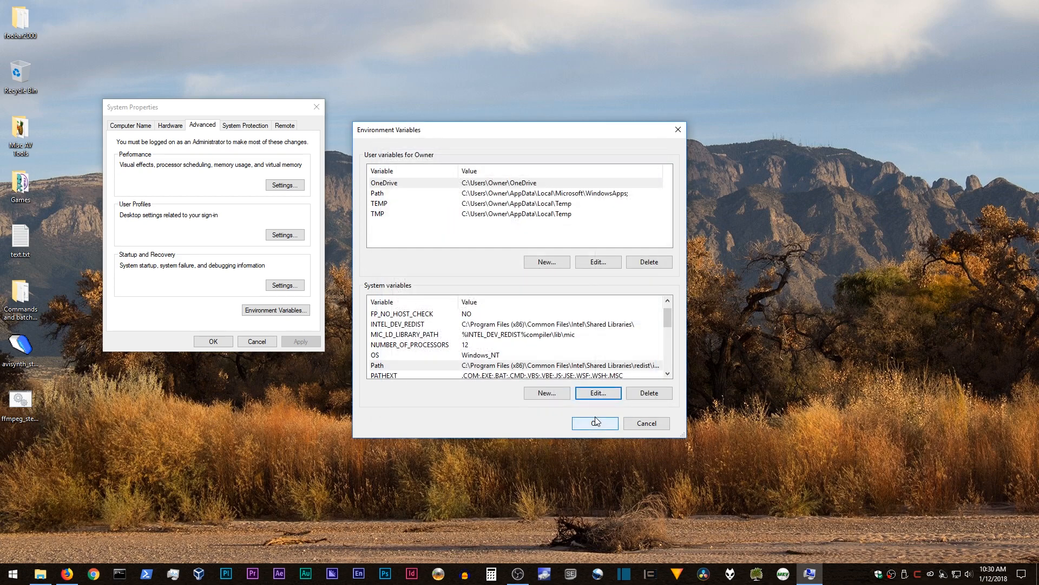
click(595, 421)
click(201, 342)
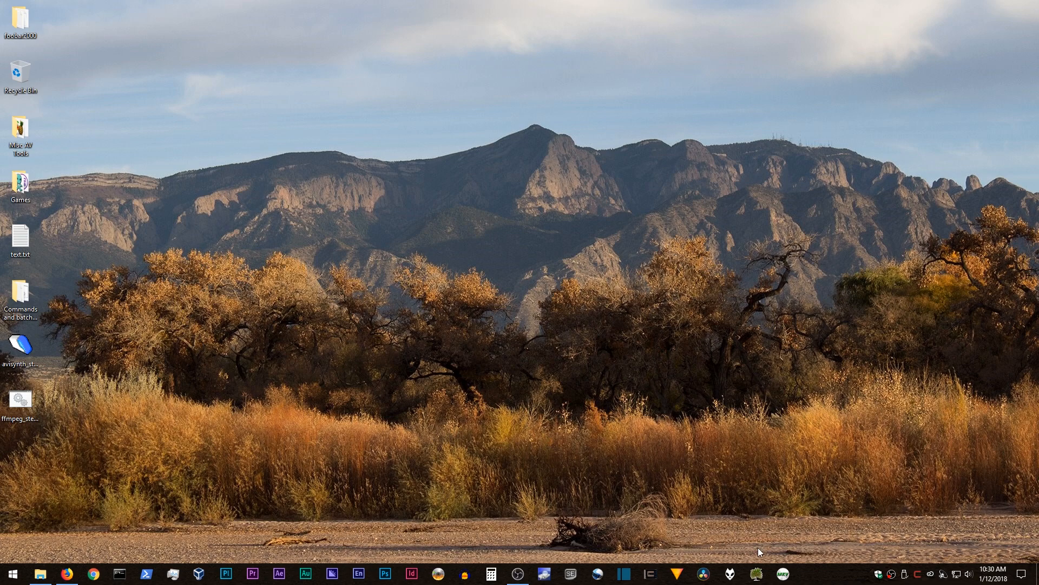
- Launch MakeMKV
click(782, 573)
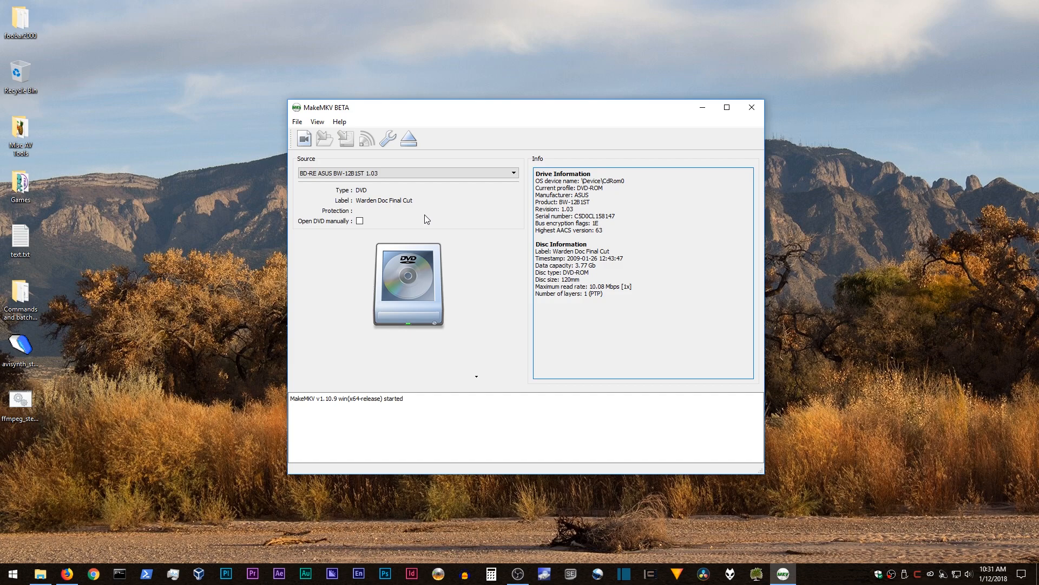
- Try to open the DVD in manual mode with the title string 1 2 3 4 5 6 7 8, and cancel it
click(361, 222)
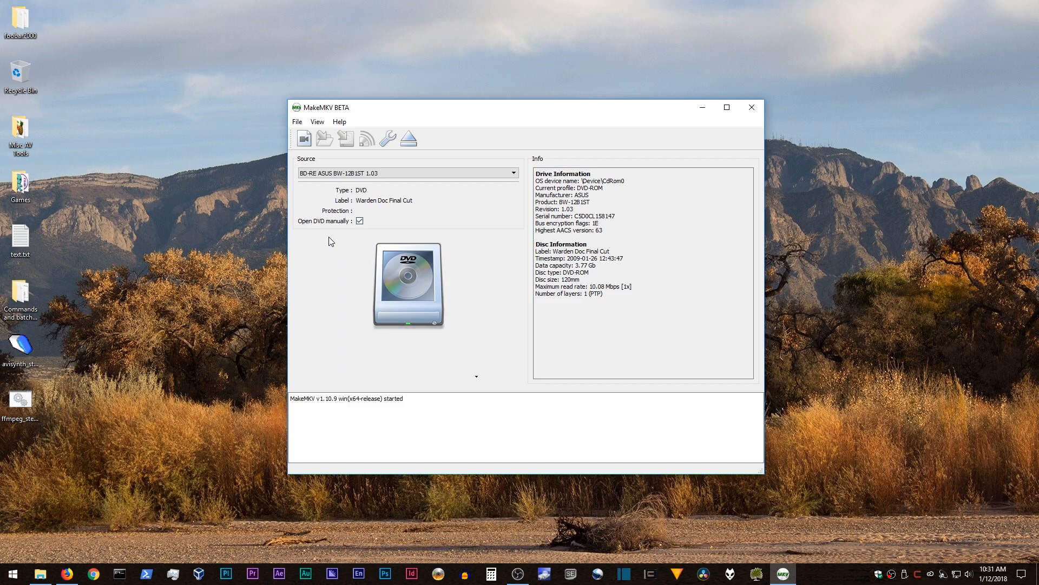
click(414, 292)
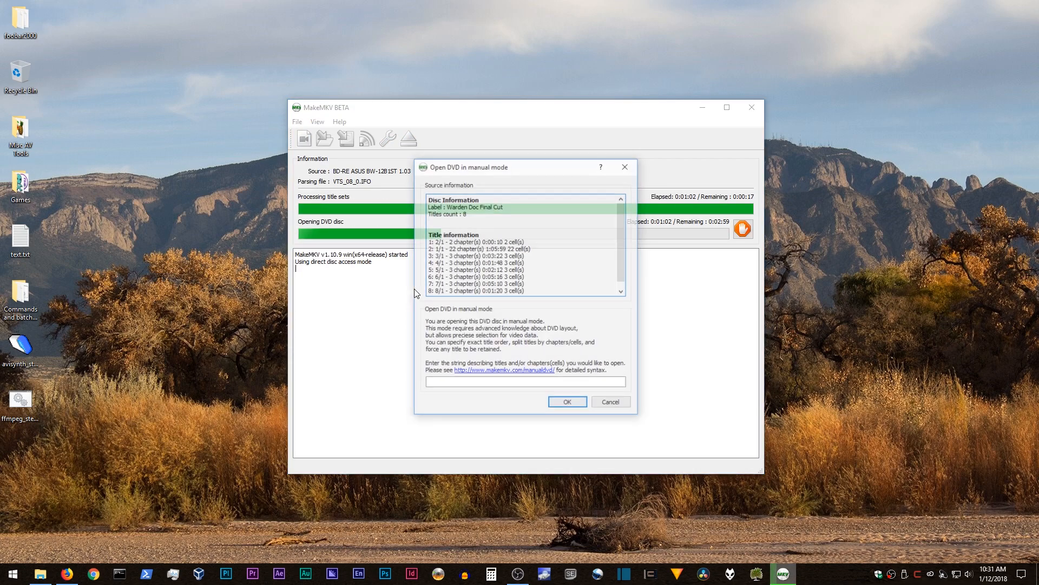
scroll(557, 251, down, 1)
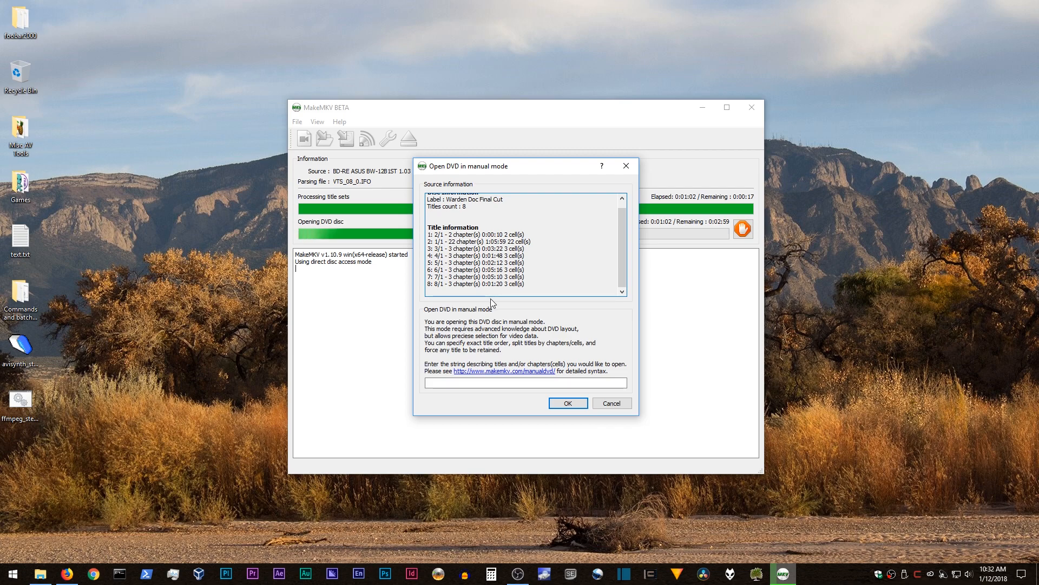
click(442, 381)
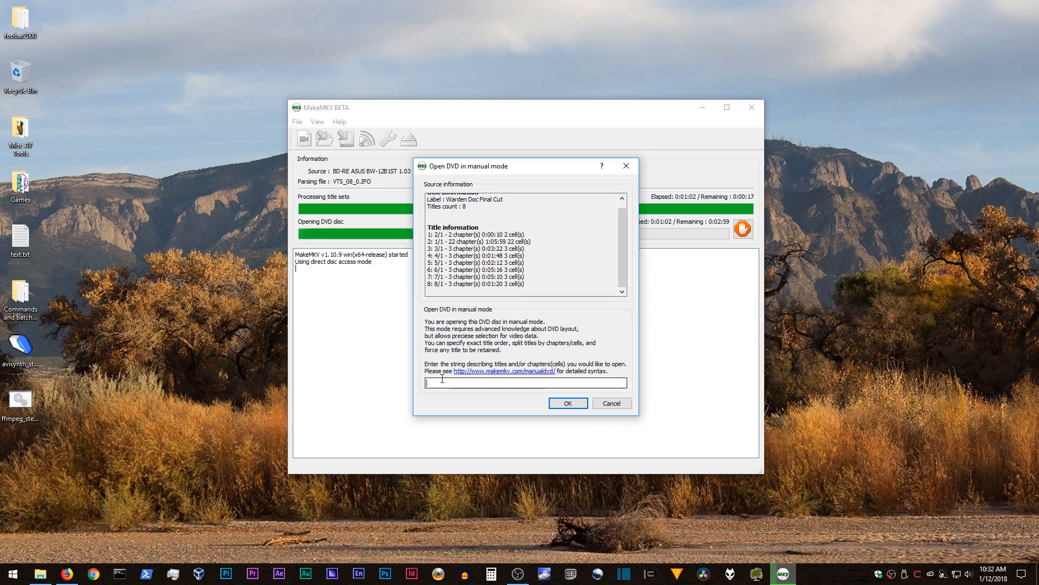
text(1 2 3 4 5 6 7 8)
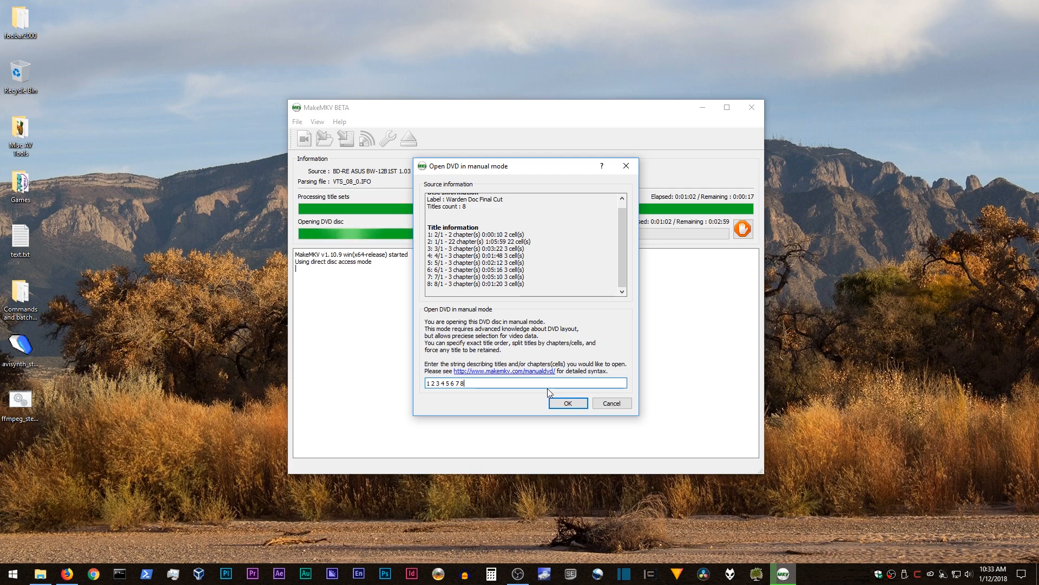
click(610, 404)
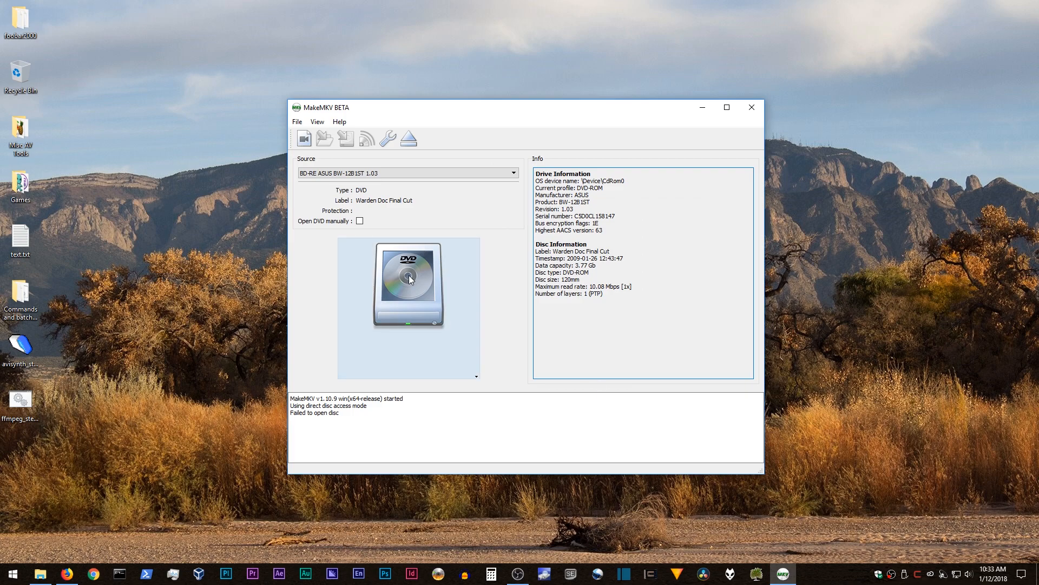
- Open the DVD disc without manual mode and examine the details of its 21-chapter and 1-chapter titles
click(410, 279)
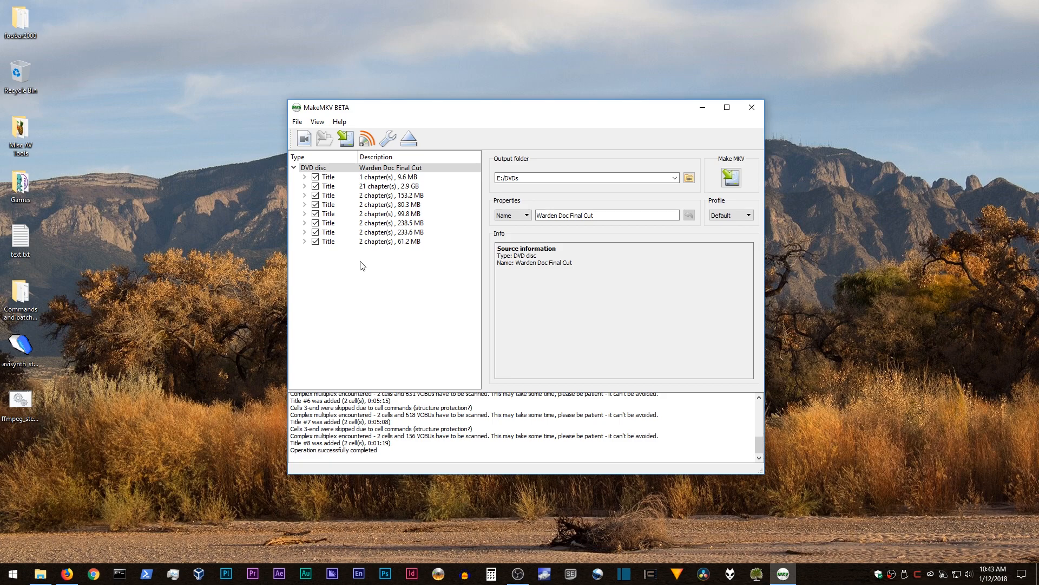
click(360, 188)
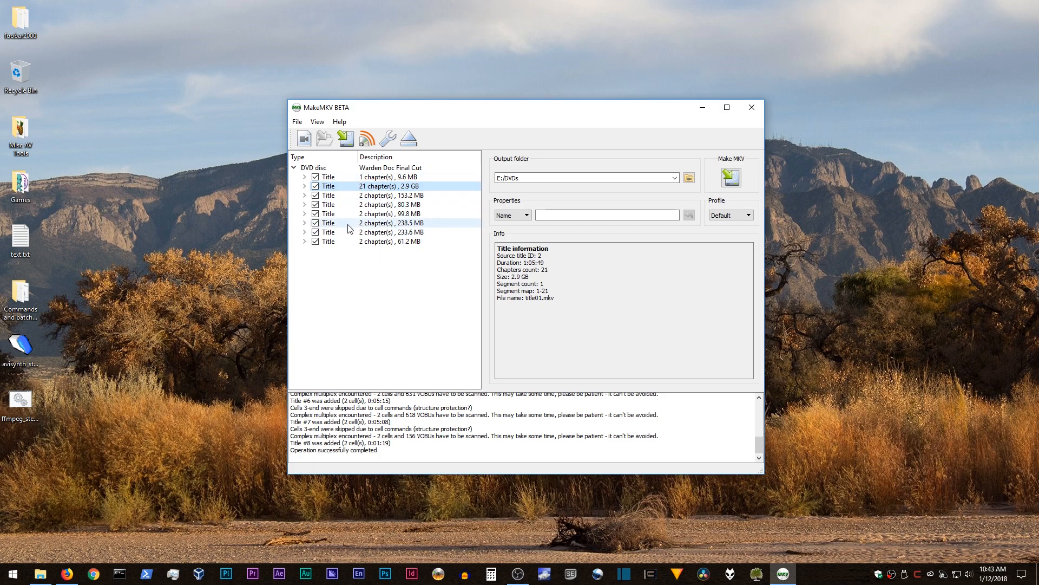
click(367, 178)
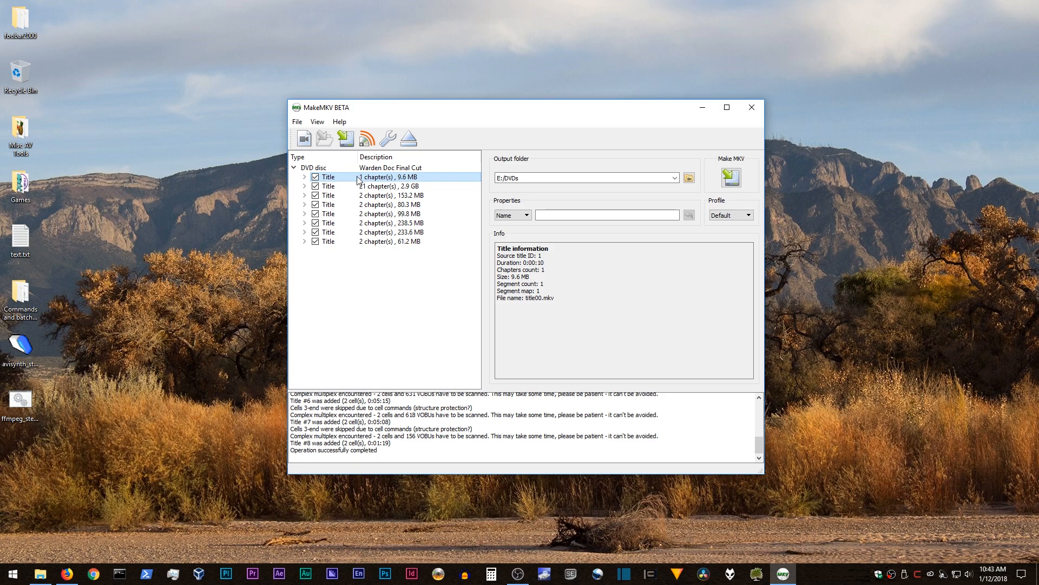
- Exclude every title of the disc except the 21-chapter, 2.9 GB one from the conversion
click(316, 177)
click(315, 195)
click(315, 204)
click(316, 214)
click(315, 223)
click(316, 233)
click(316, 242)
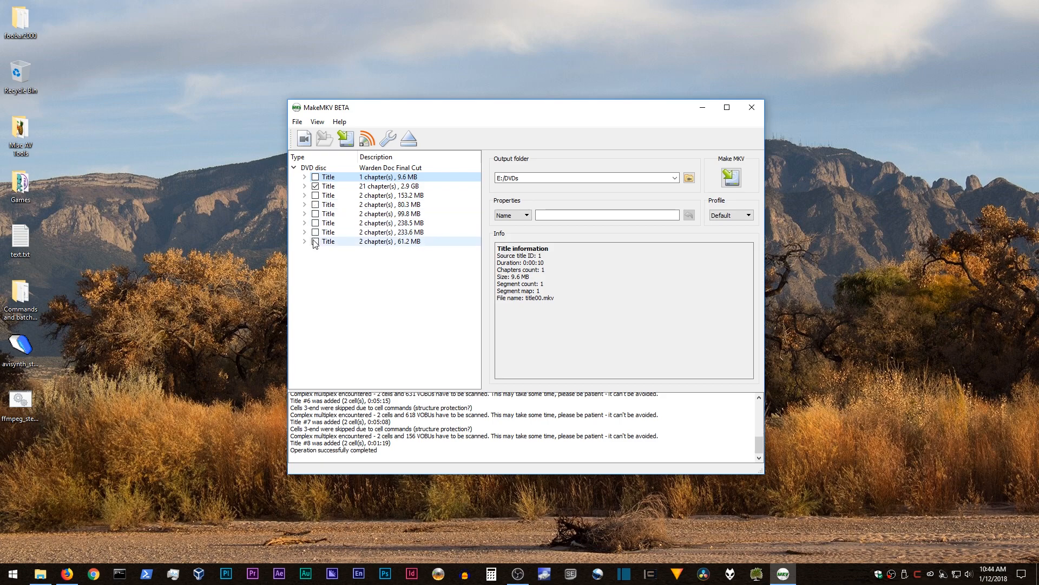
- Expand the 21-chapter title, examine its DD Stereo audio track, and collapse the title again
click(343, 187)
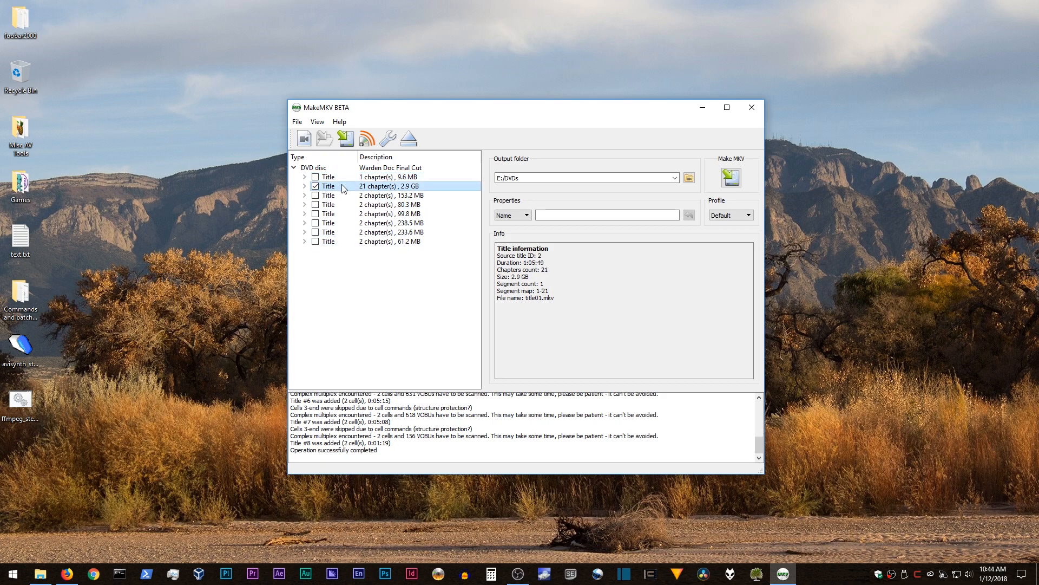
click(305, 186)
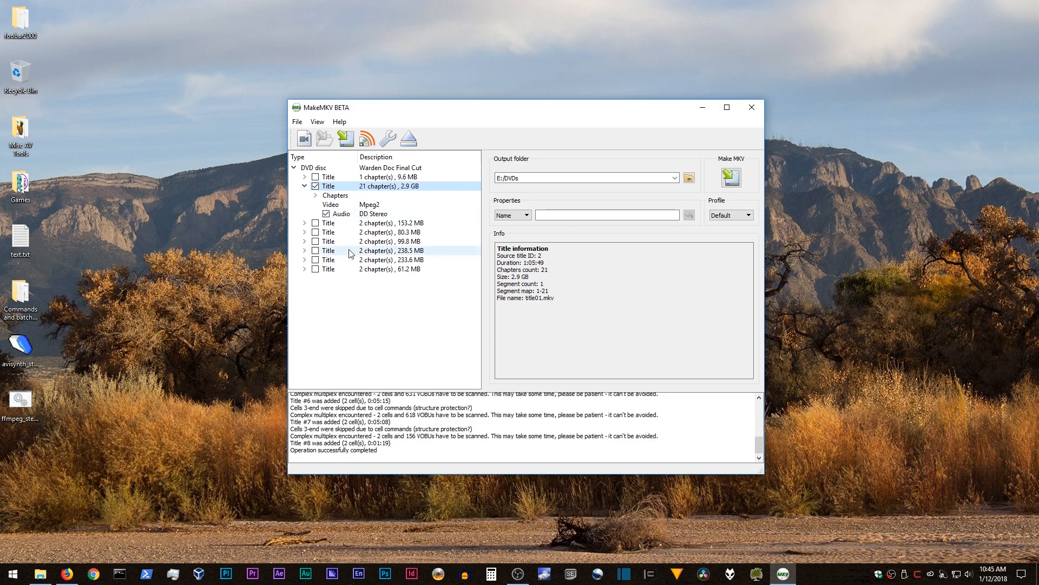
click(364, 216)
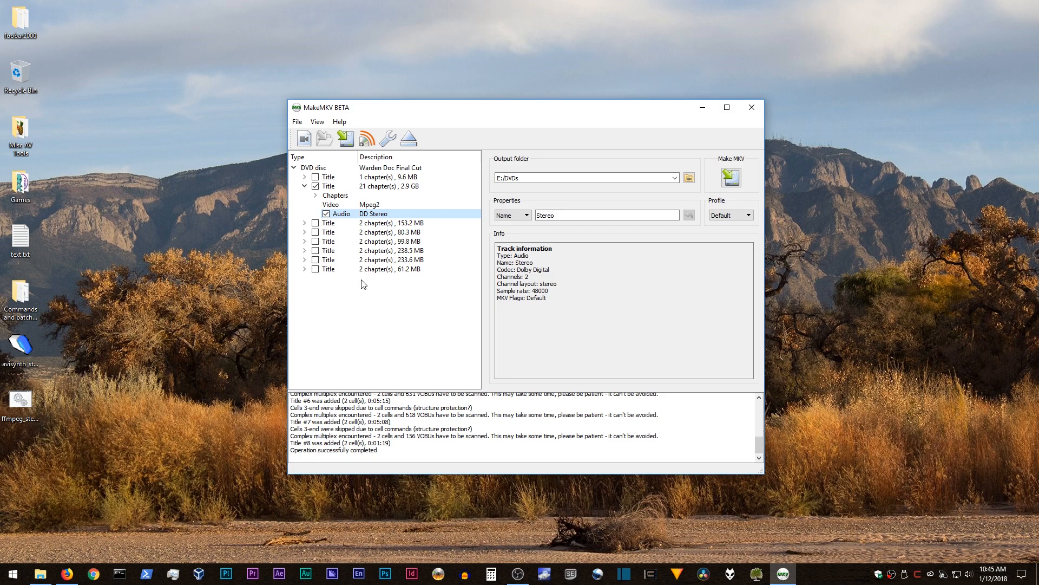
click(364, 188)
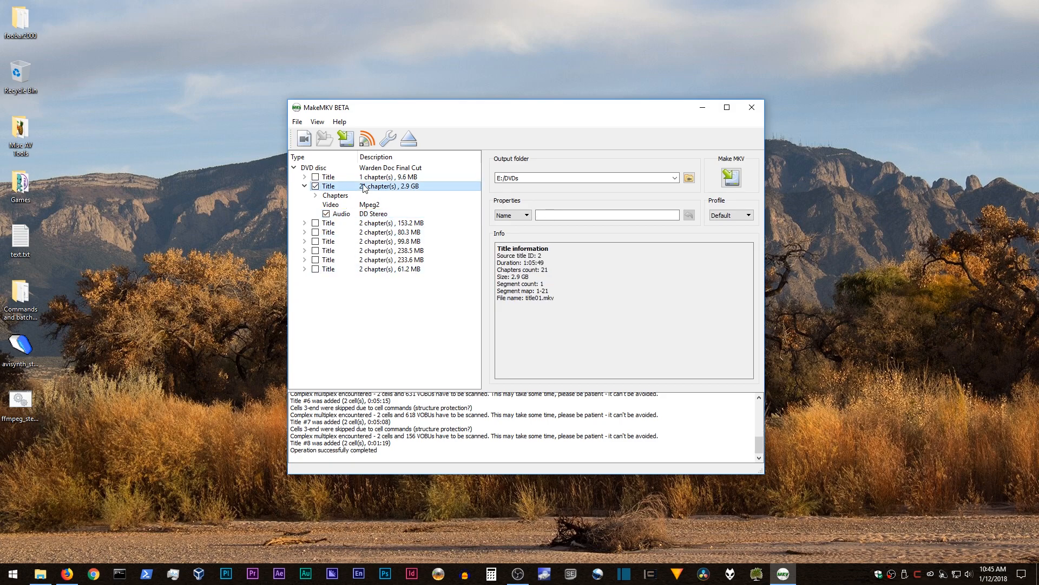
click(305, 186)
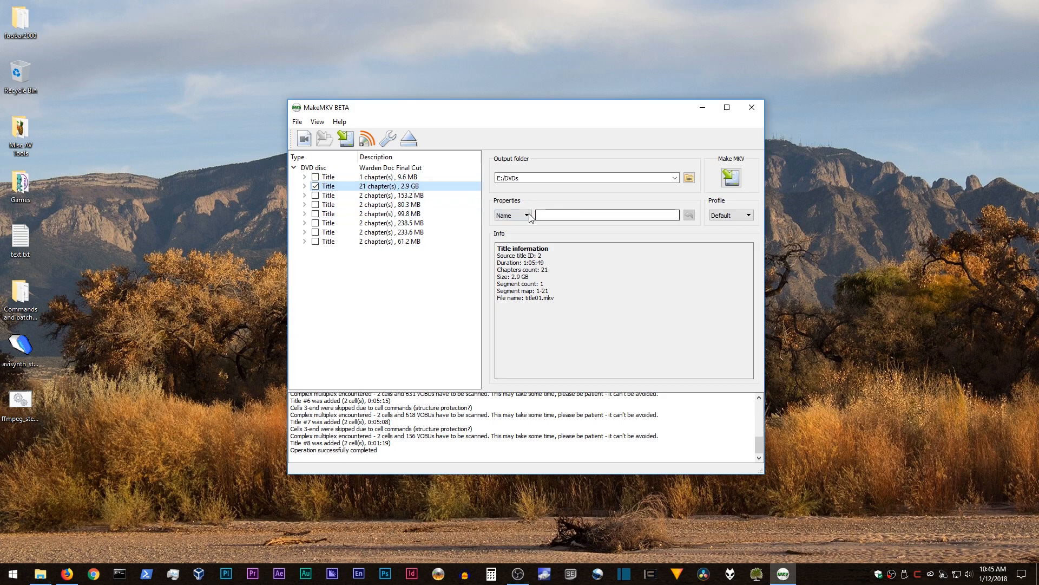
- Set the name of the 21-chapter title to tutorial
click(568, 215)
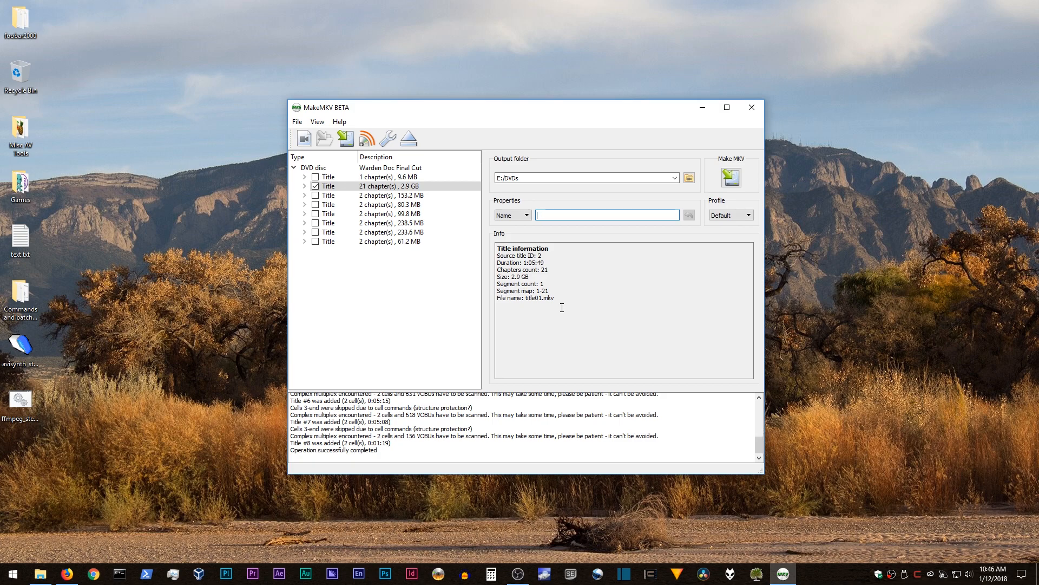
text(tutorial)
key(Return)
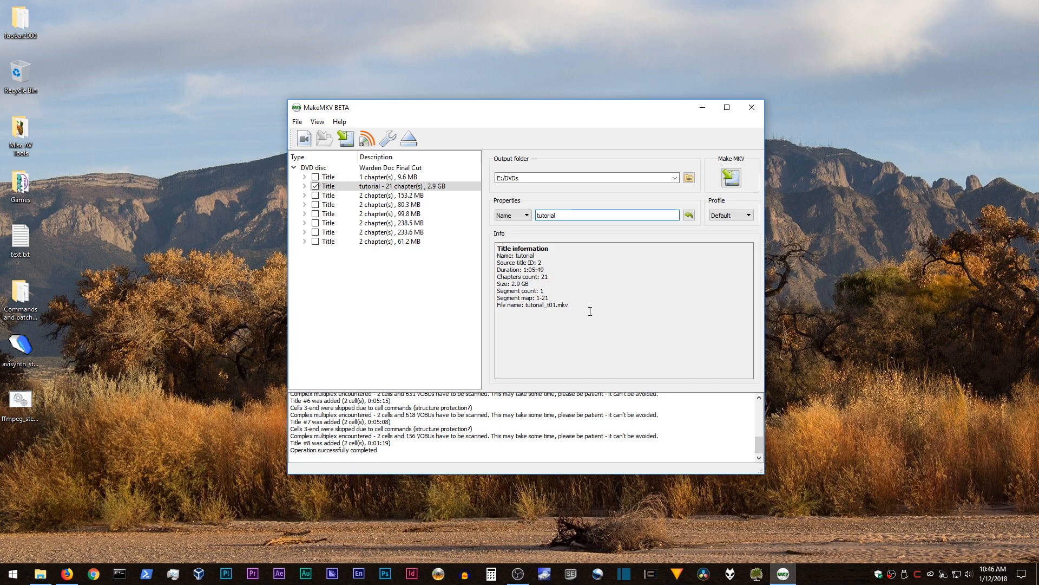
- Set the output folder to the Tutorial folder on the Source (E:) drive
click(690, 178)
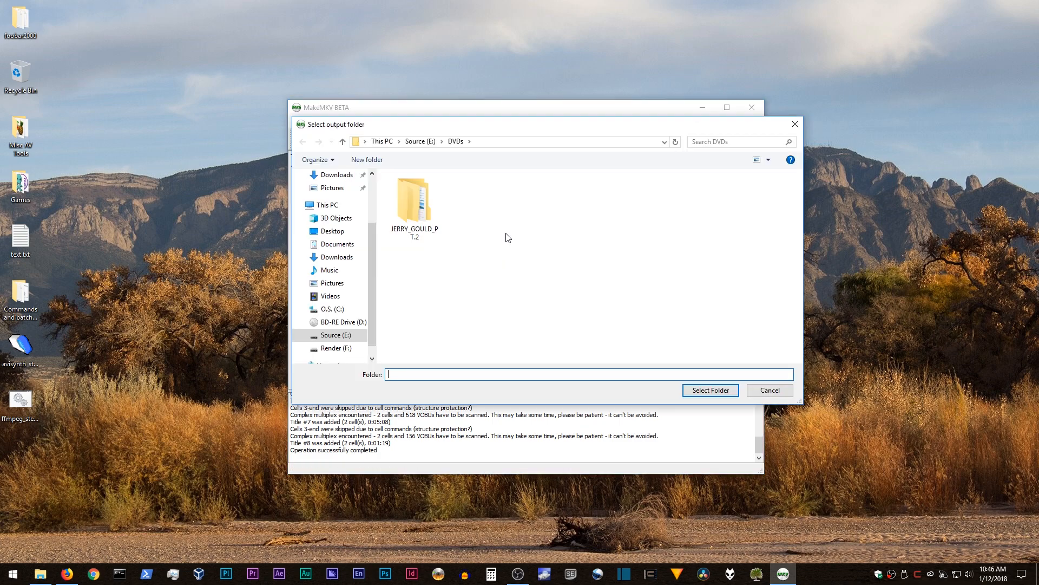
click(332, 338)
scroll(522, 318, down, 8)
double_click(417, 347)
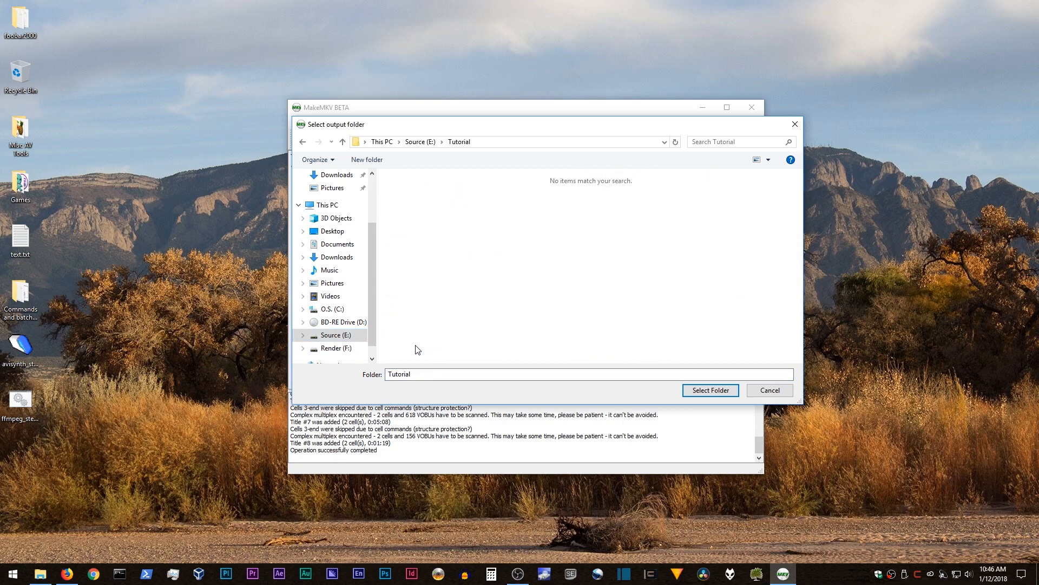
click(710, 390)
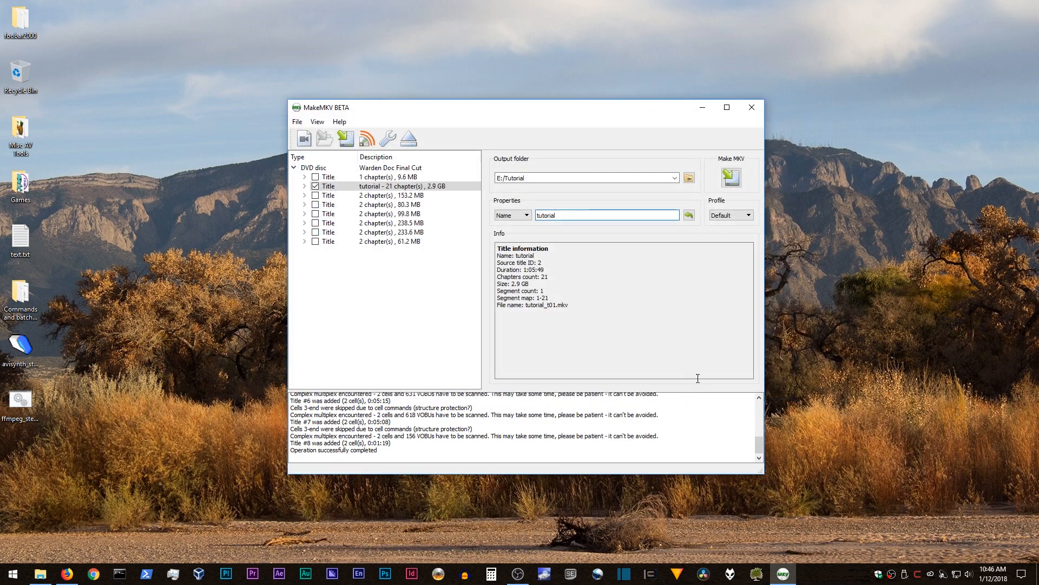
- Save the chosen title as an MKV file, acknowledge the finished copy, and close MakeMKV
click(732, 177)
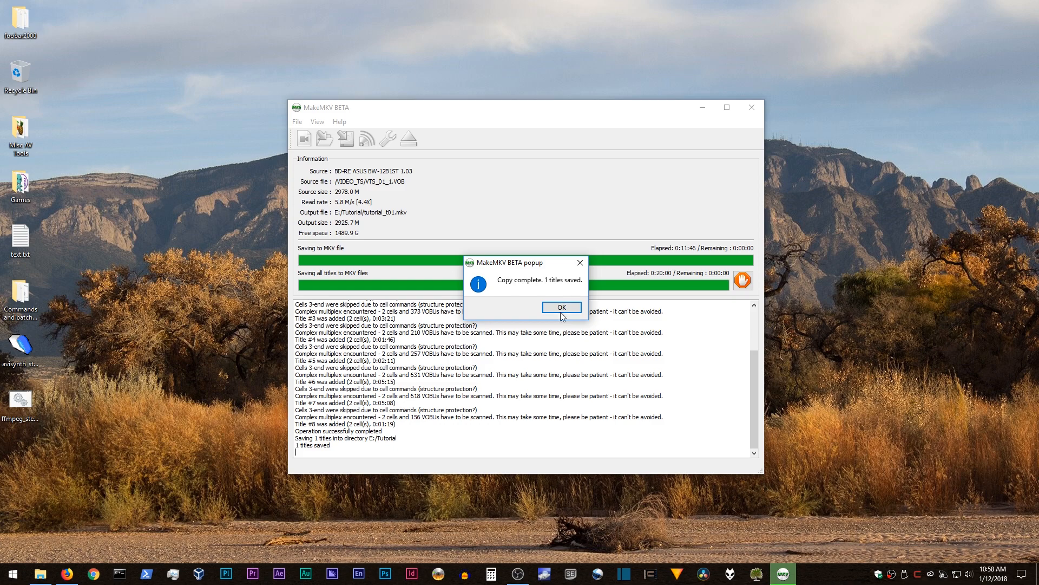
click(563, 306)
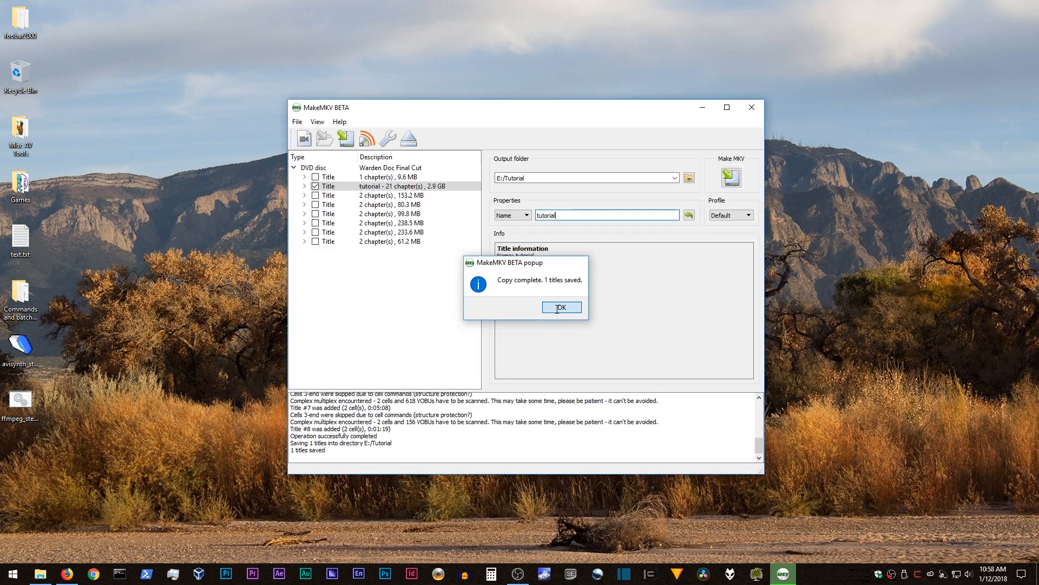
click(751, 108)
- Play tutorial_t01.mkv from File Explorer, check the video at several points along its length, and close the player
click(40, 573)
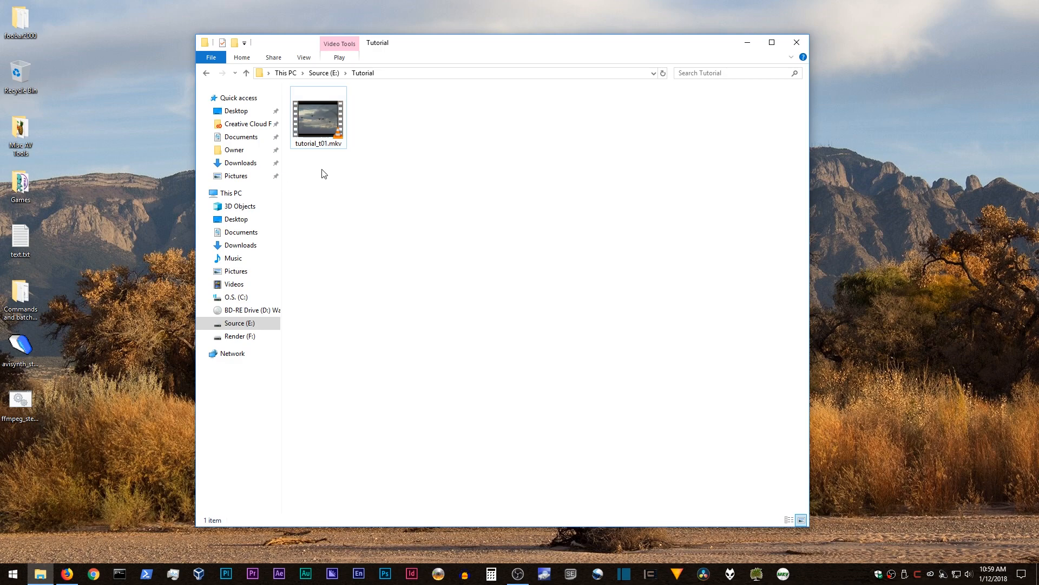
double_click(321, 123)
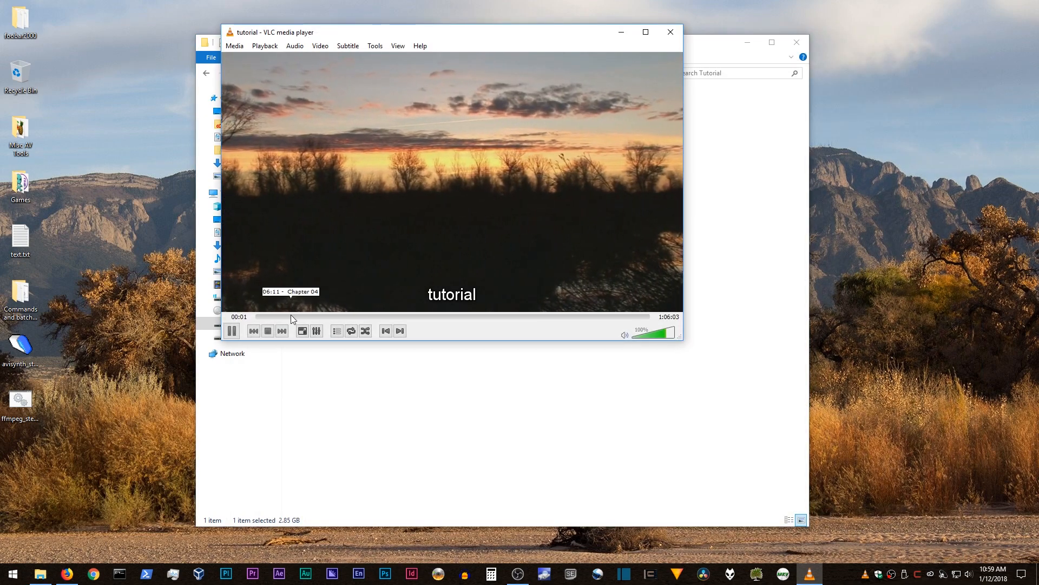
click(293, 316)
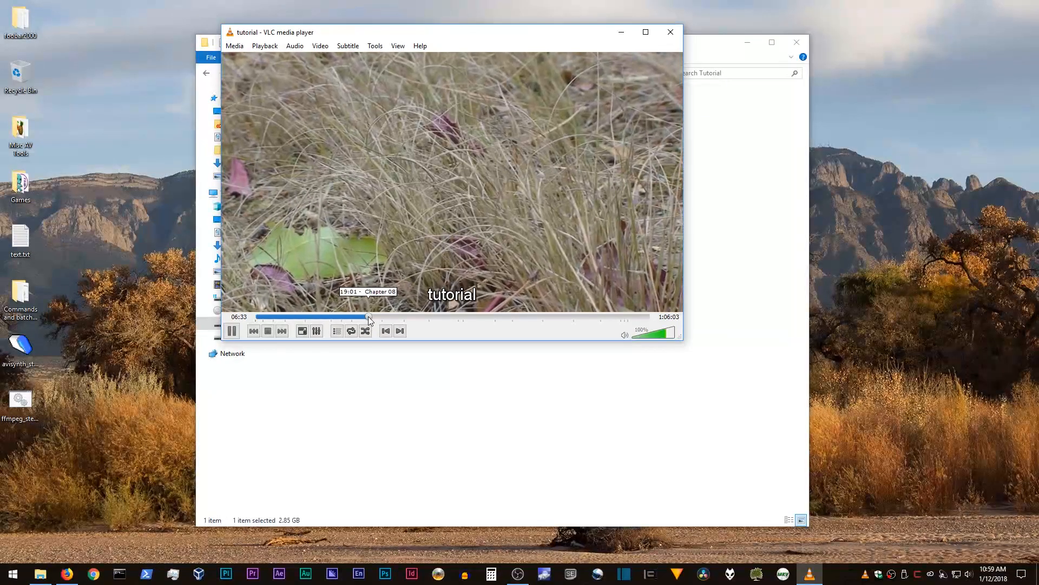
click(459, 316)
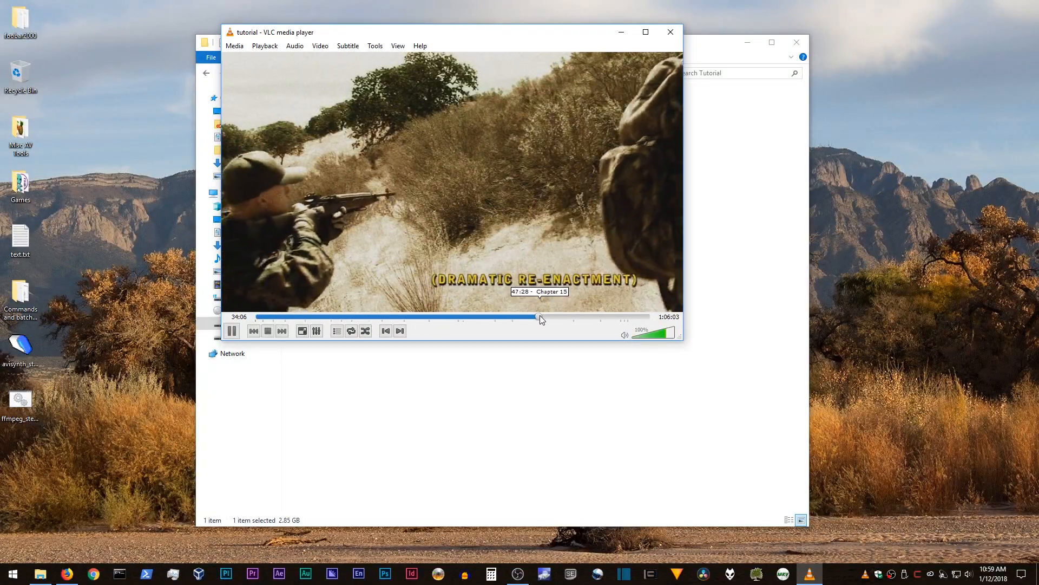
click(540, 317)
click(605, 316)
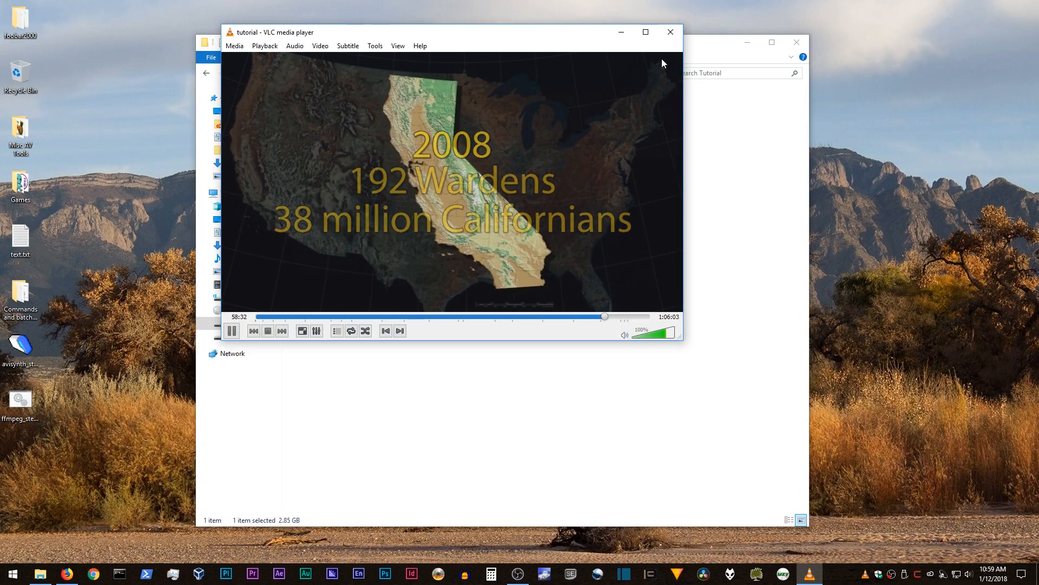
click(670, 32)
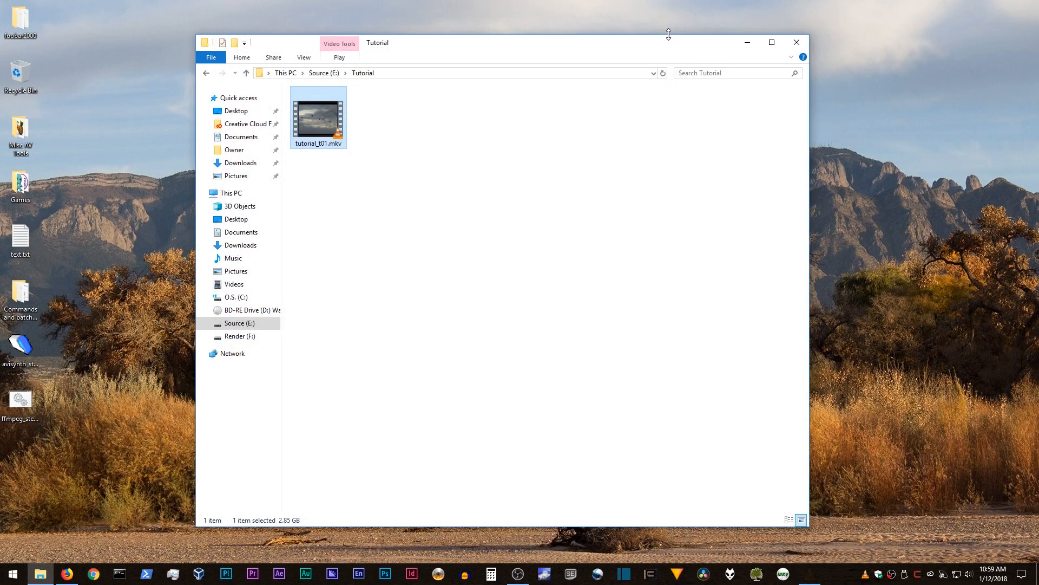
- Create a new text document in the Tutorial folder, rename it as tutorial.avs, and accept the extension change
click(557, 237)
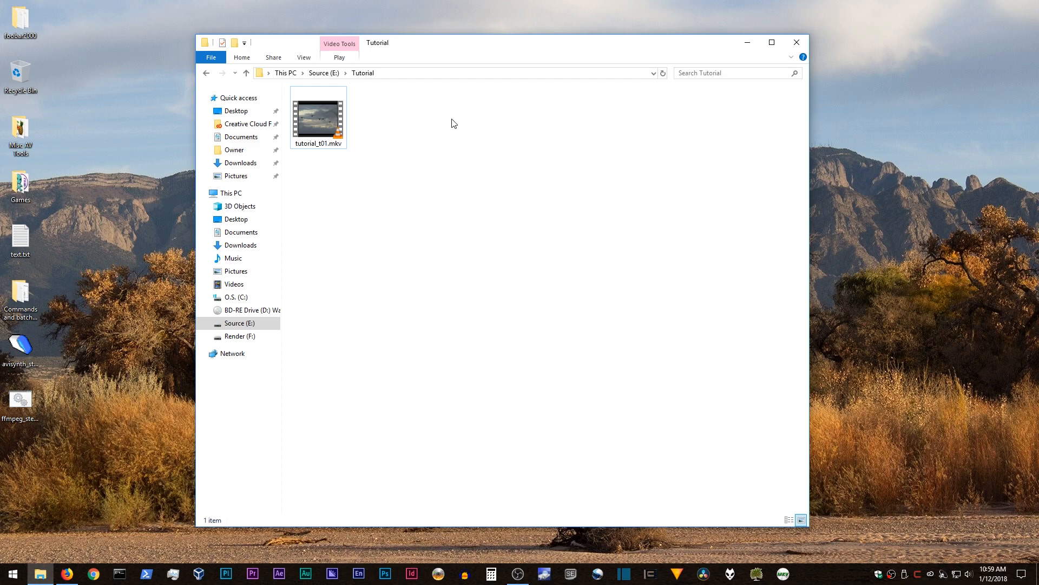
right_click(395, 122)
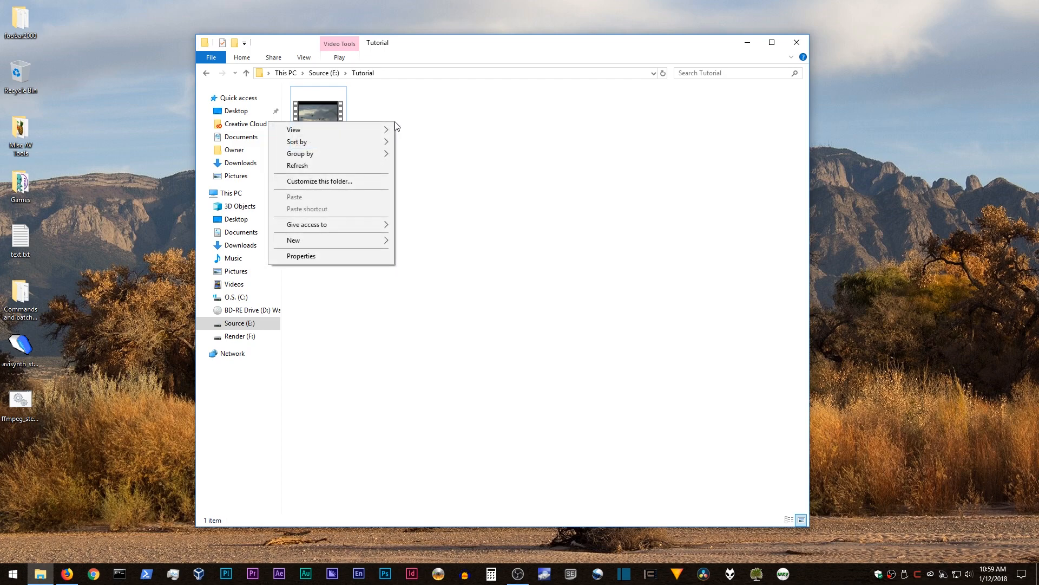
mouse_move(321, 241)
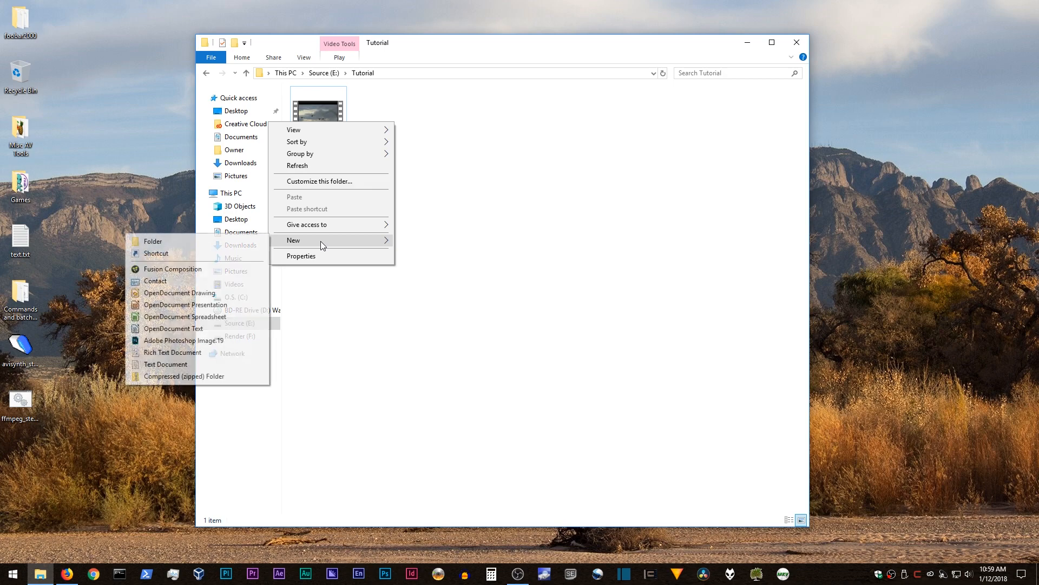
click(182, 364)
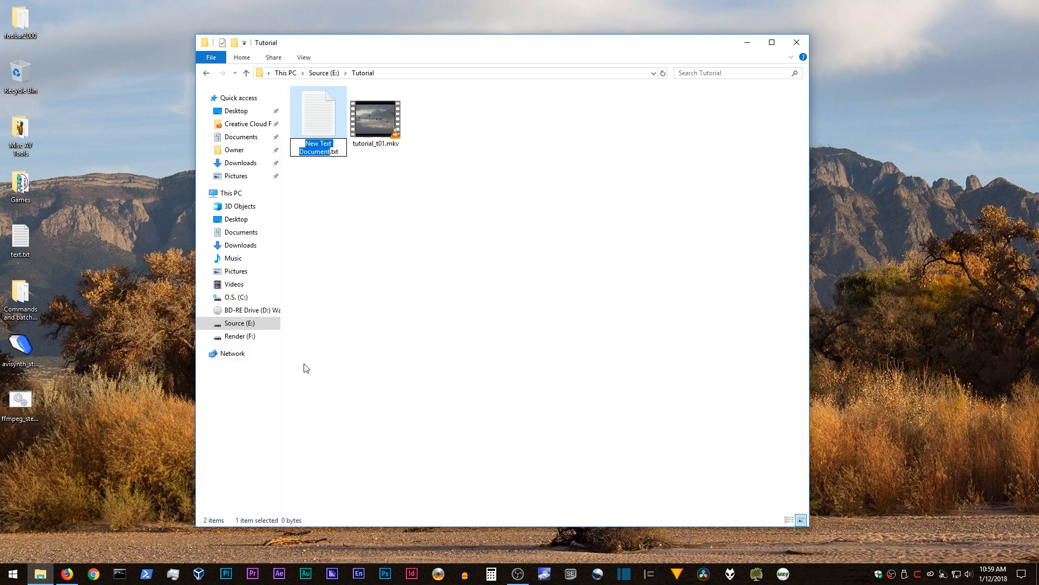
key(BackSpace)
text(tutorial)
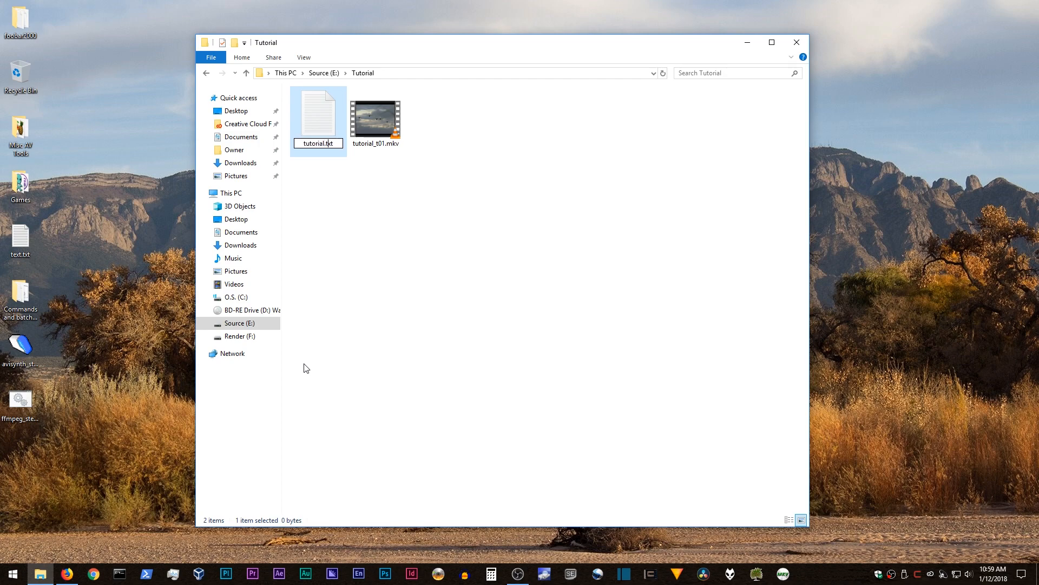
key(BackSpace)
key(BackSpace)
key(BackSpace)
text(avs)
key(Return)
key(Return)
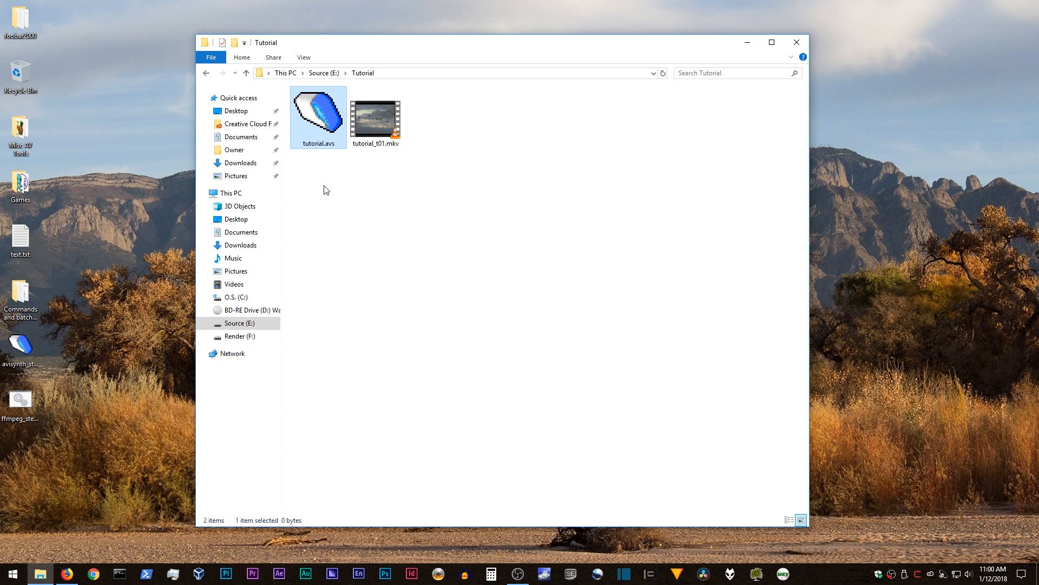
- Browse to AvsPmod.exe in the desktop's Misc AV Tools\AvsPmod folder as the default program for tutorial.avs, and cancel the selection
right_click(314, 124)
mouse_move(258, 203)
click(94, 228)
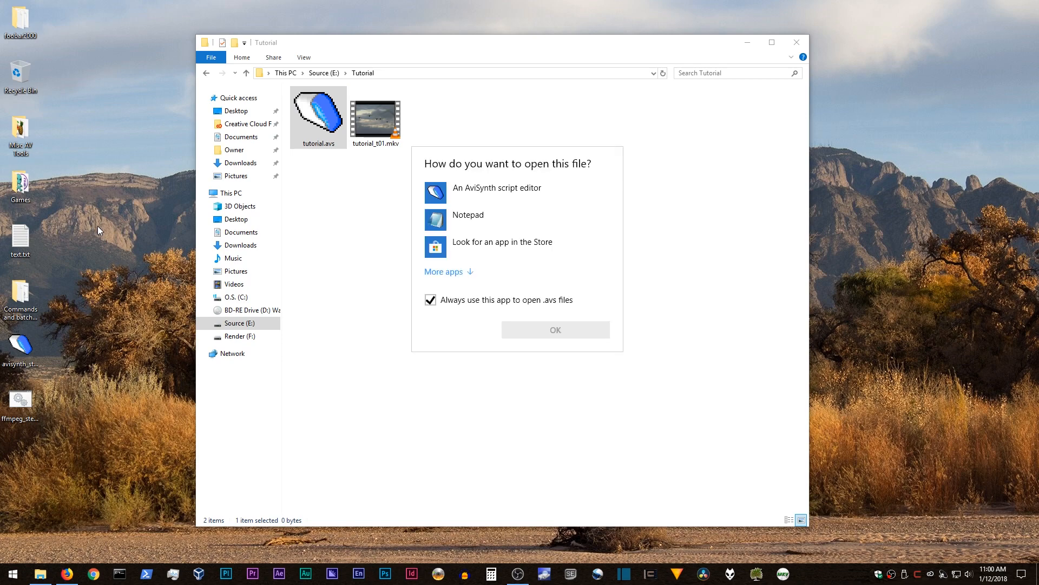
click(446, 271)
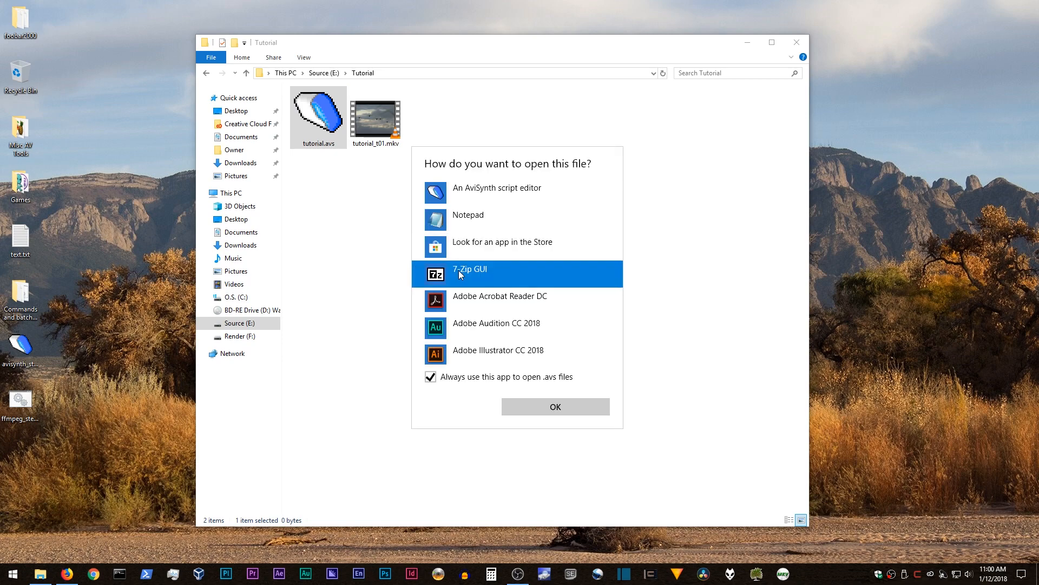
scroll(466, 281, down, 5)
click(480, 349)
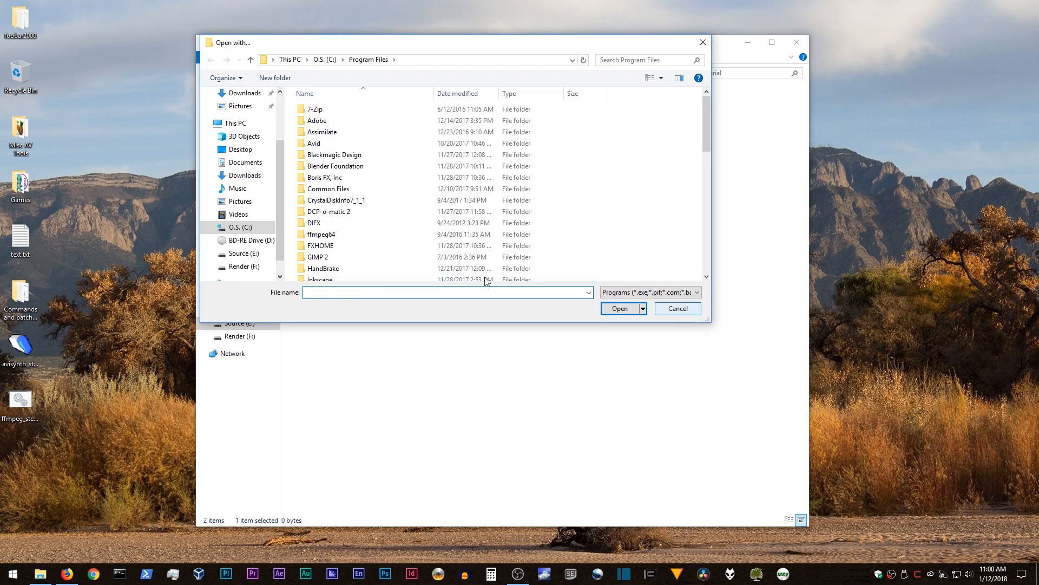
scroll(390, 274, down, 10)
scroll(420, 268, up, 10)
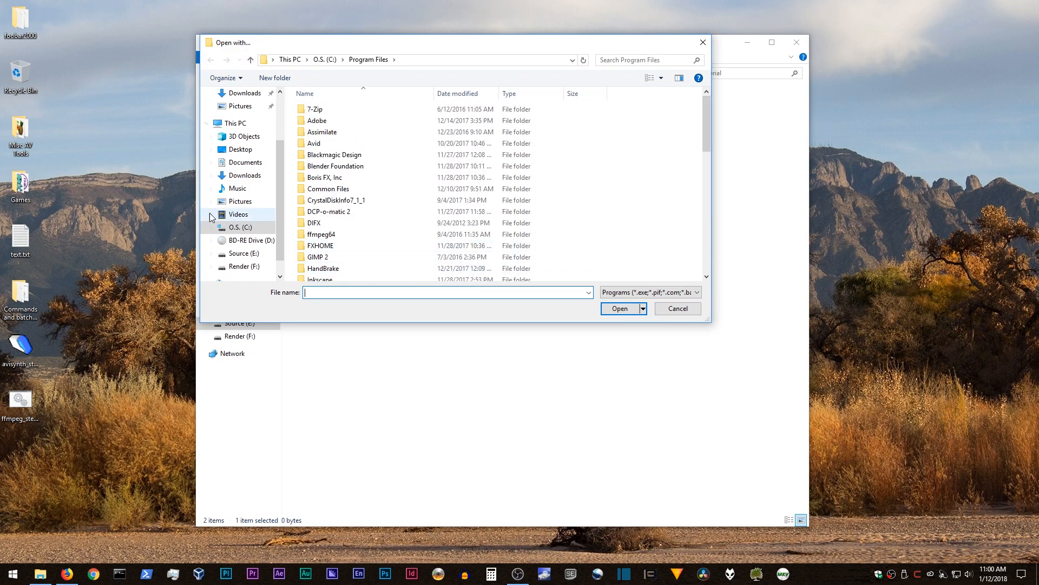
click(239, 149)
double_click(333, 144)
double_click(321, 144)
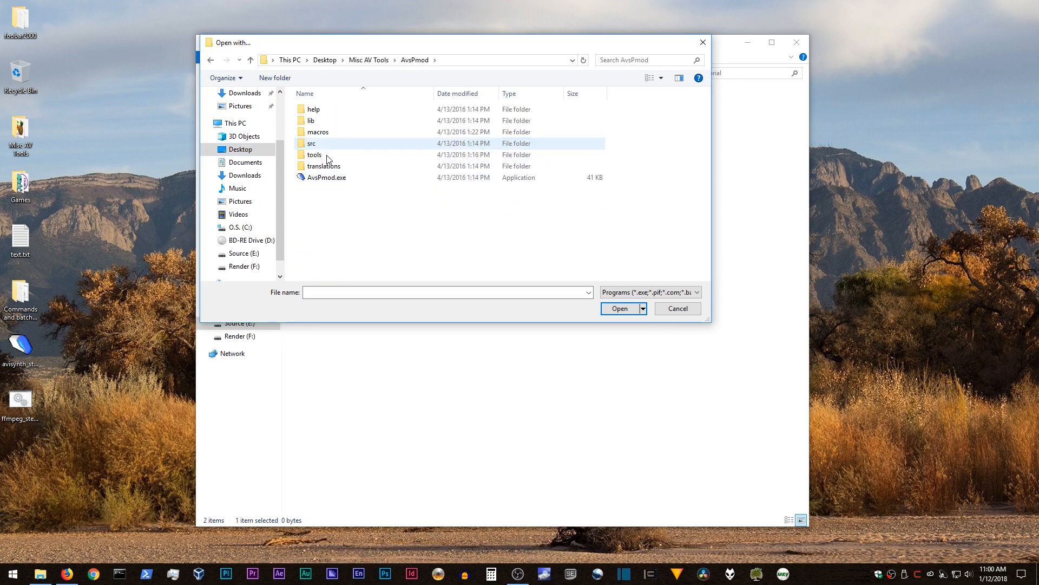
click(323, 179)
click(323, 180)
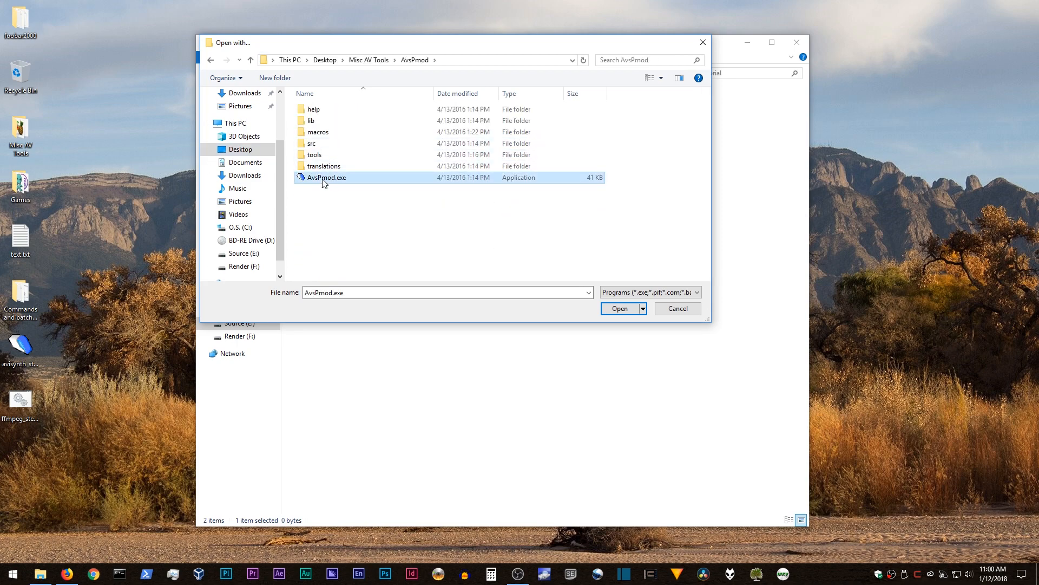
click(693, 312)
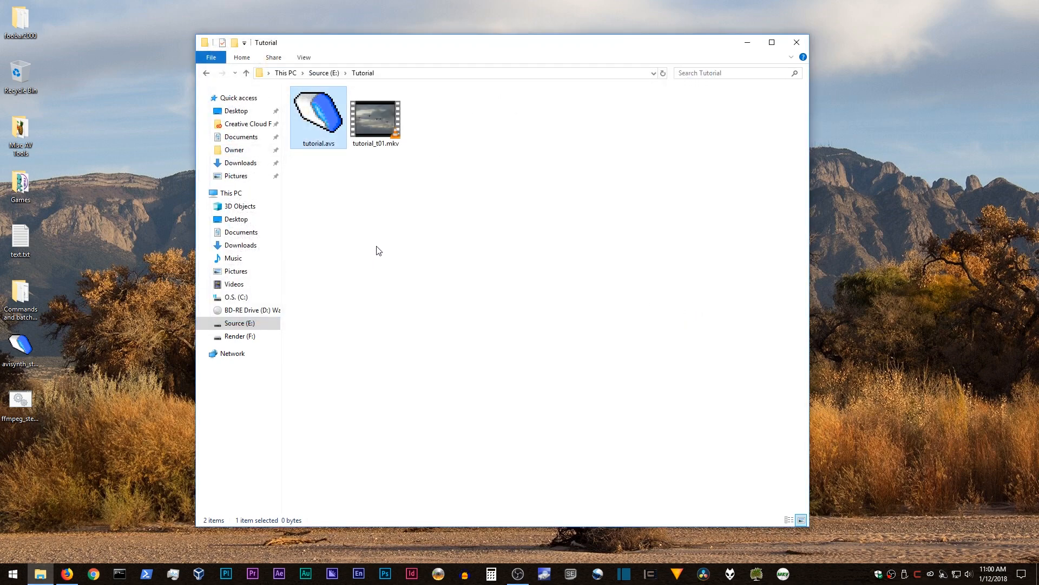
right_click(328, 94)
mouse_move(241, 175)
click(89, 204)
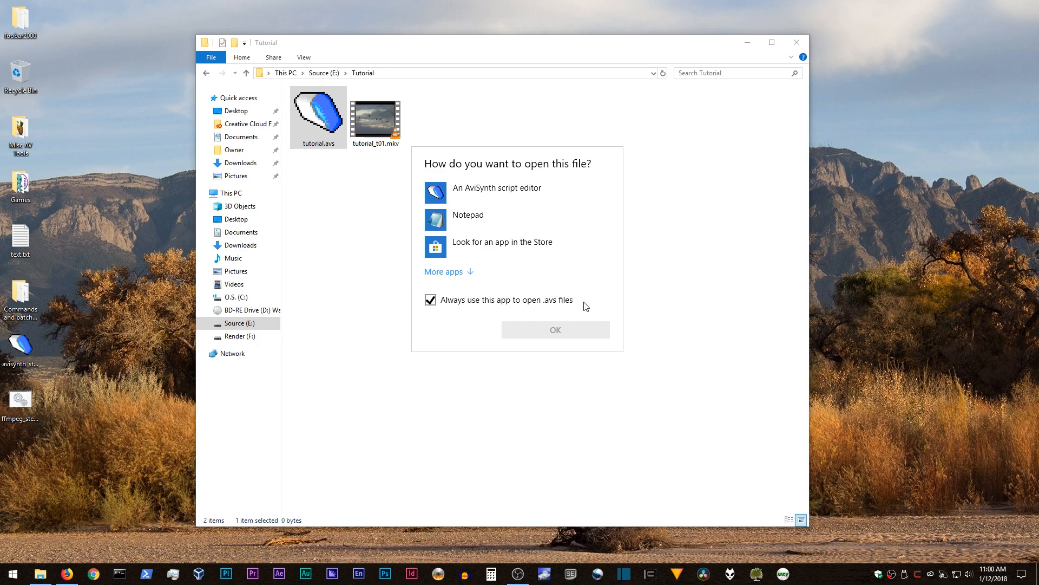
click(662, 289)
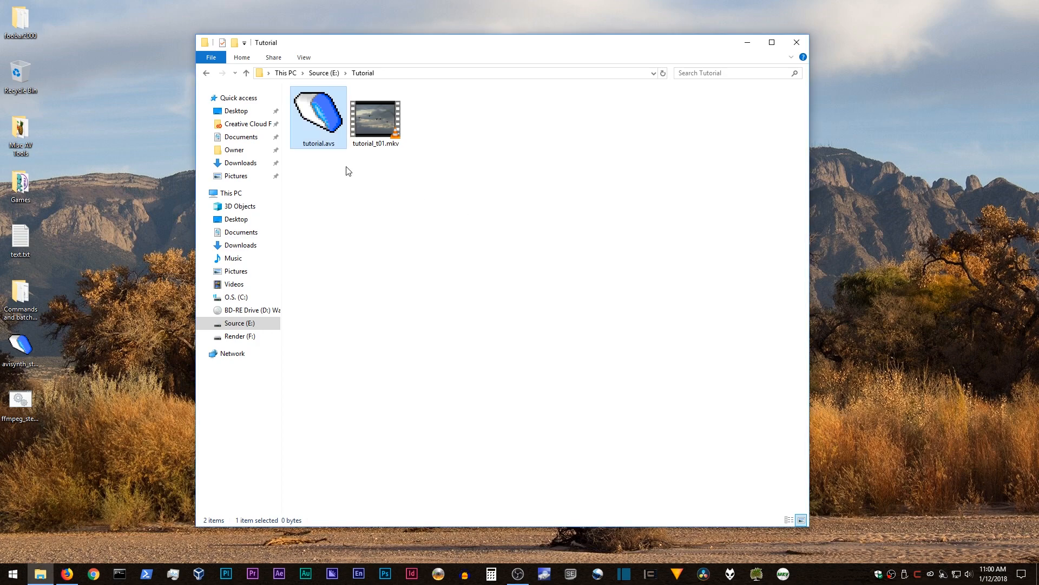
click(349, 191)
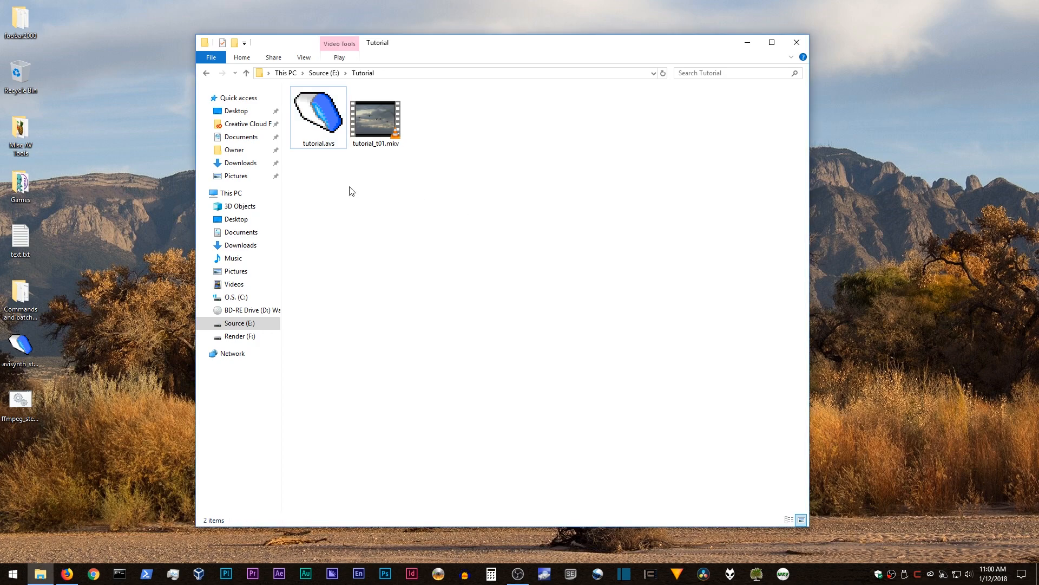
- Open tutorial.avs in AvsPmod and enter SetMTMode(5, 10) as the first line, replacing the autofilled mode argument
click(319, 130)
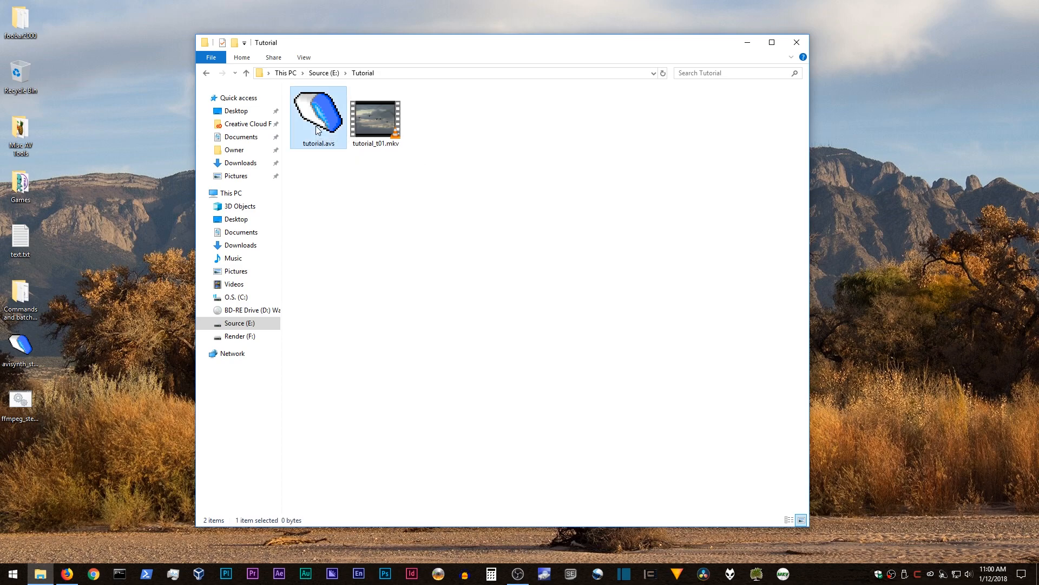
double_click(318, 128)
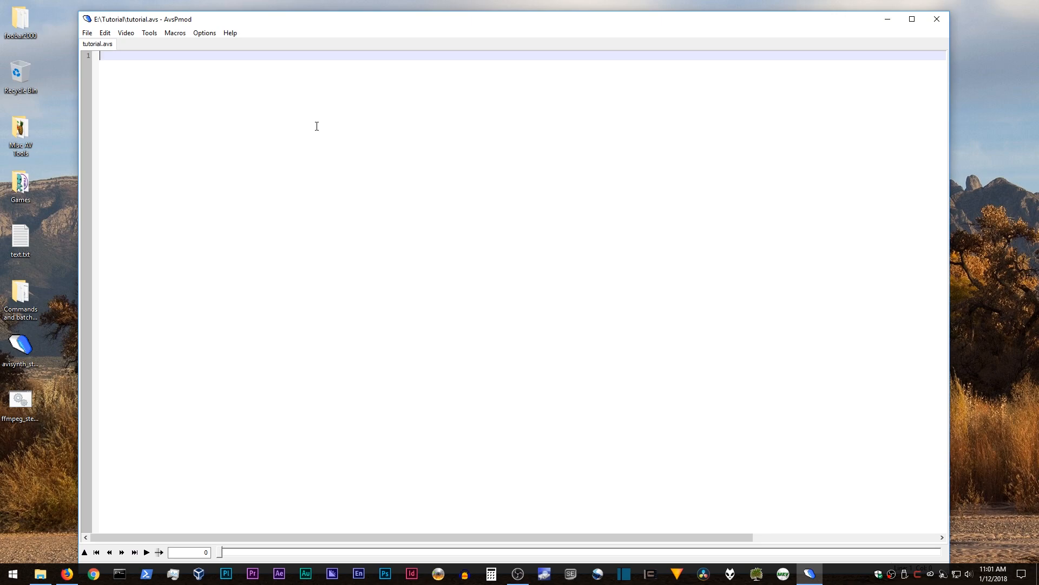
text(Set)
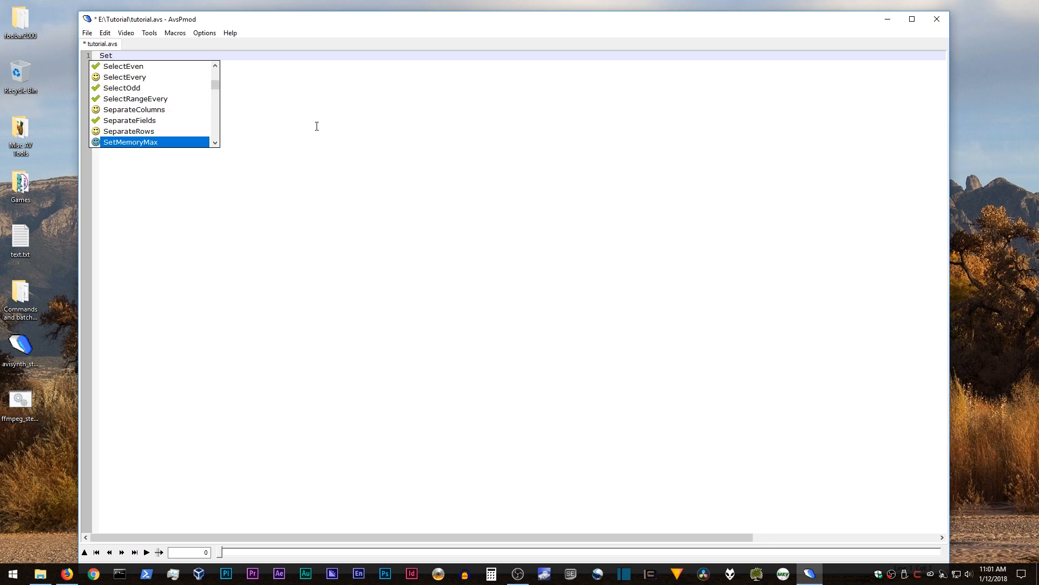
text(MT)
key(Return)
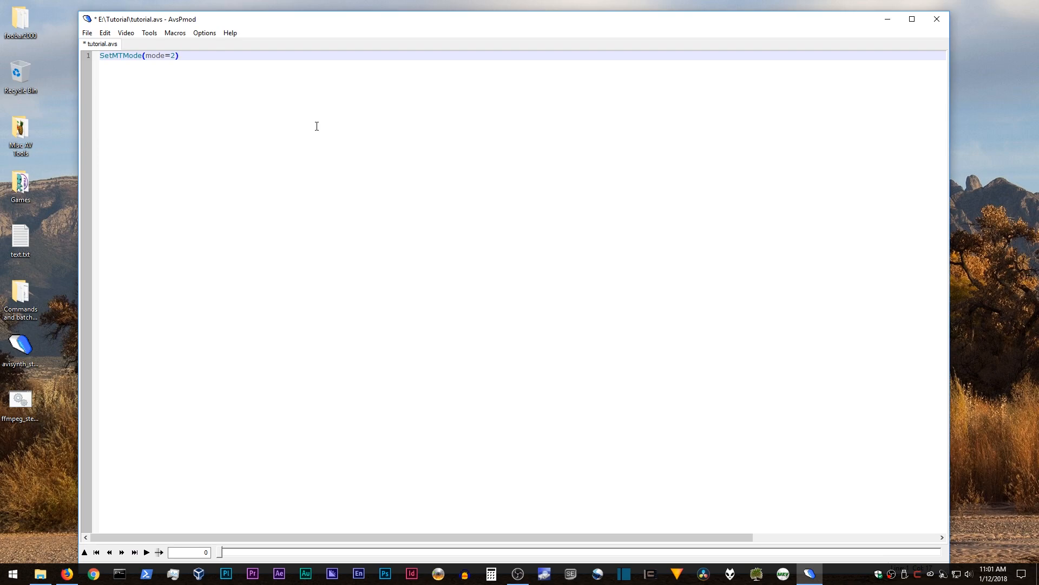
key(BackSpace)
key(BackSpace)
key(BackSpace)
key(BackSpace)
key(BackSpace)
key(BackSpace)
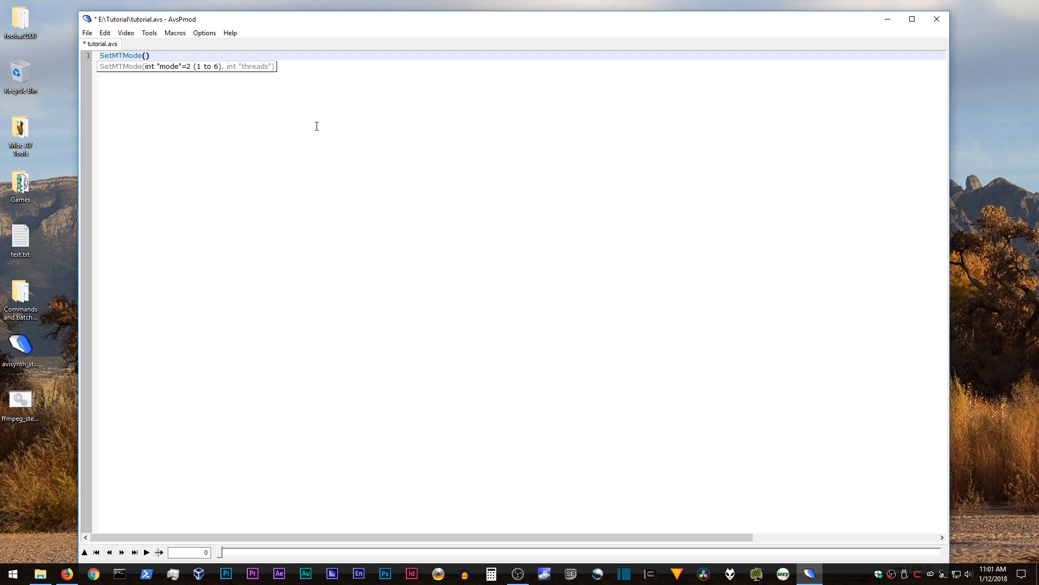
text(5, 10)
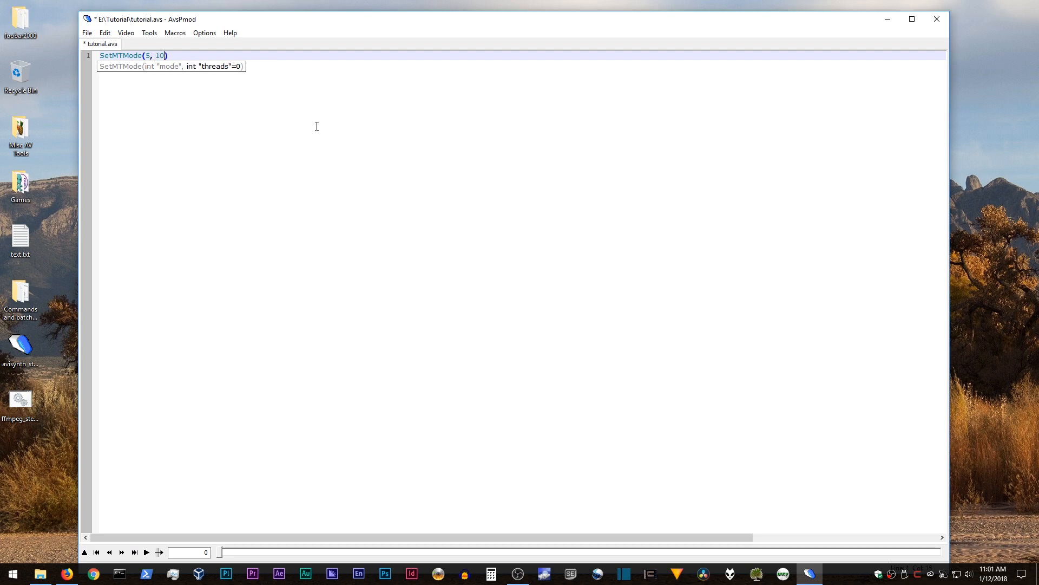
key(Left)
key(Left)
key(Right)
key(Left)
key(Right)
- Open Task Manager, check the CPU's core and logical processor counts in its performance view, and close it
click(171, 574)
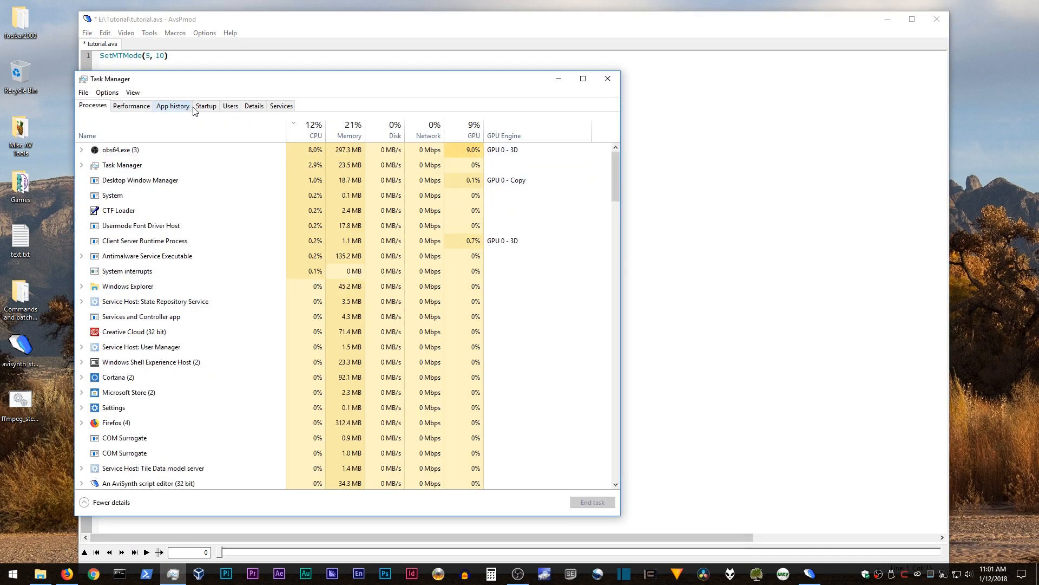
click(140, 108)
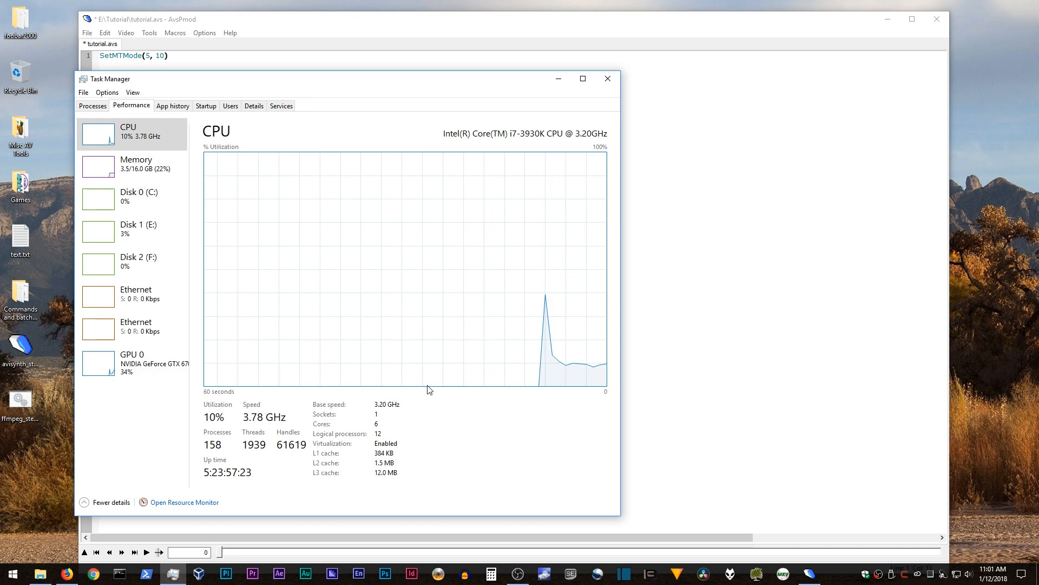
click(608, 78)
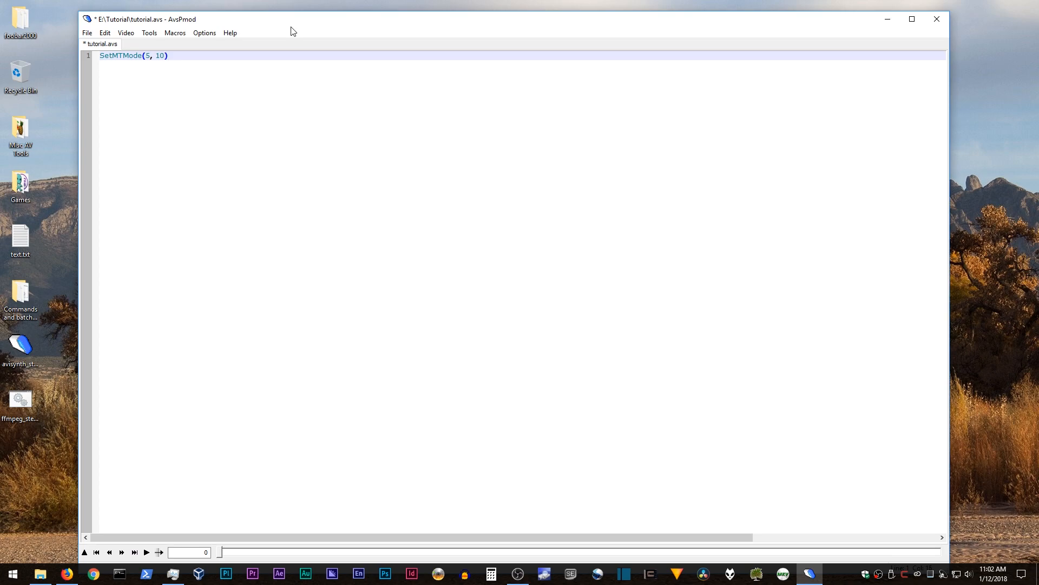
- Insert the FFmpegSource2 function on the script's second line and delete its autofilled arguments
key(Return)
text(FF)
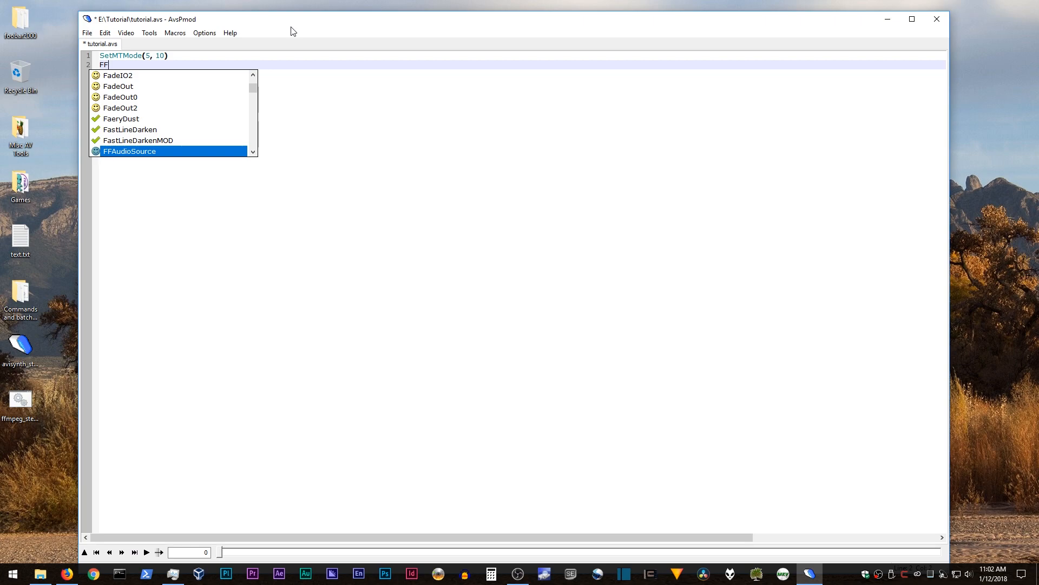
text(m)
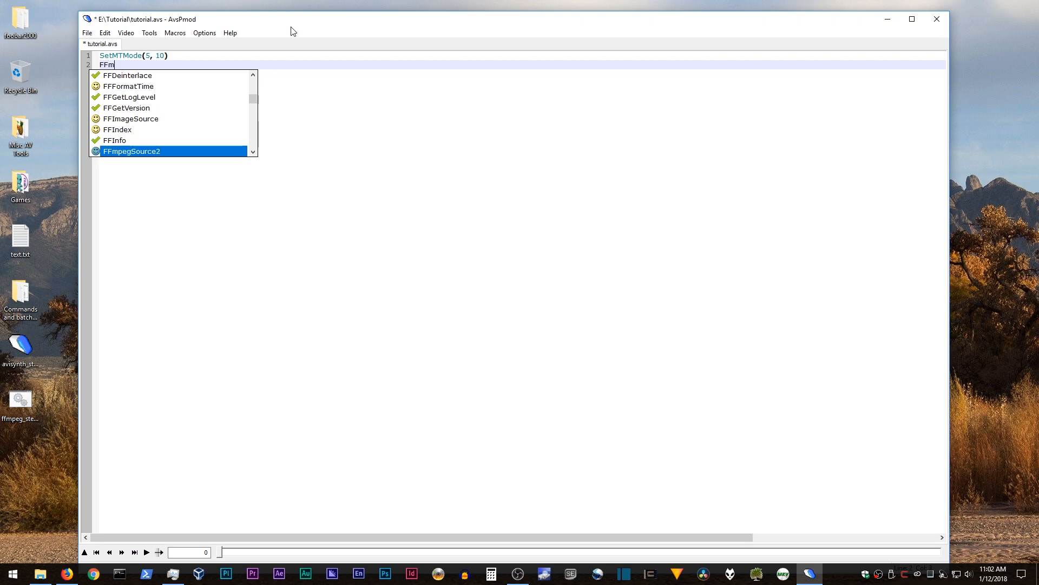
key(Return)
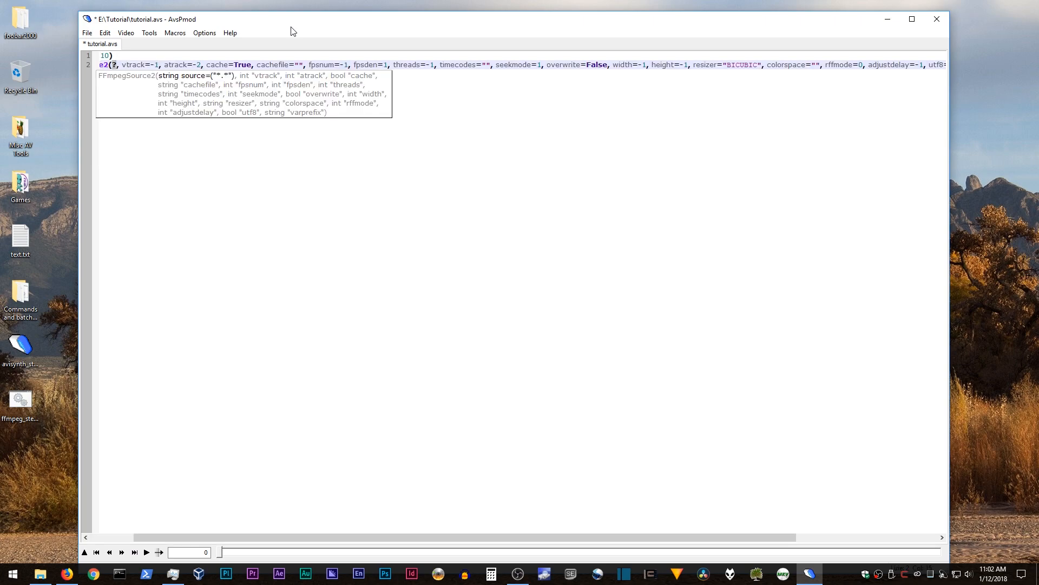
click(112, 65)
drag(111, 65, 931, 66)
key(Delete)
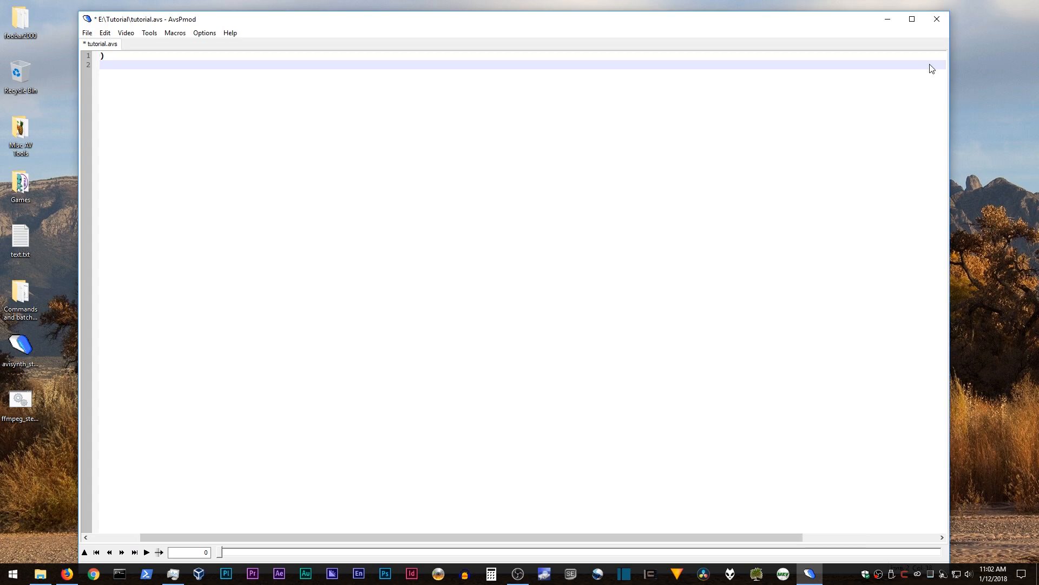
- Repair the second line to read FFmpegSource2(""), with empty double quotes ready for the source file name
key(ctrl+v)
key(Left)
key(Left)
key(Left)
key(Left)
key(Left)
key(Left)
key(Left)
key(Left)
key(Left)
key(Left)
key(Left)
key(Left)
key(Left)
key(Left)
key(Left)
key(Left)
key(Left)
key(Left)
key(Left)
key(Left)
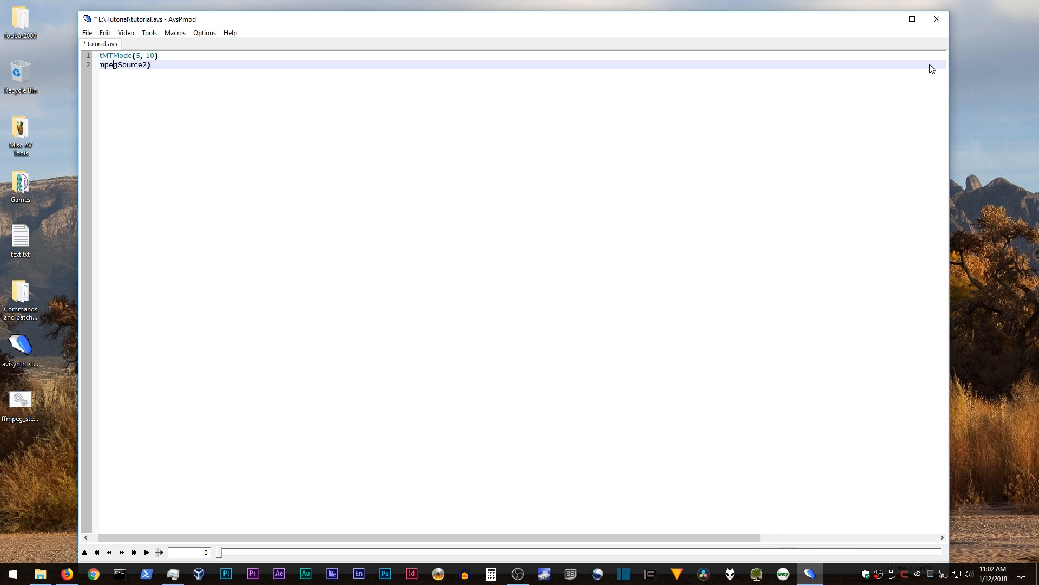
key(Down)
key(BackSpace)
text(())
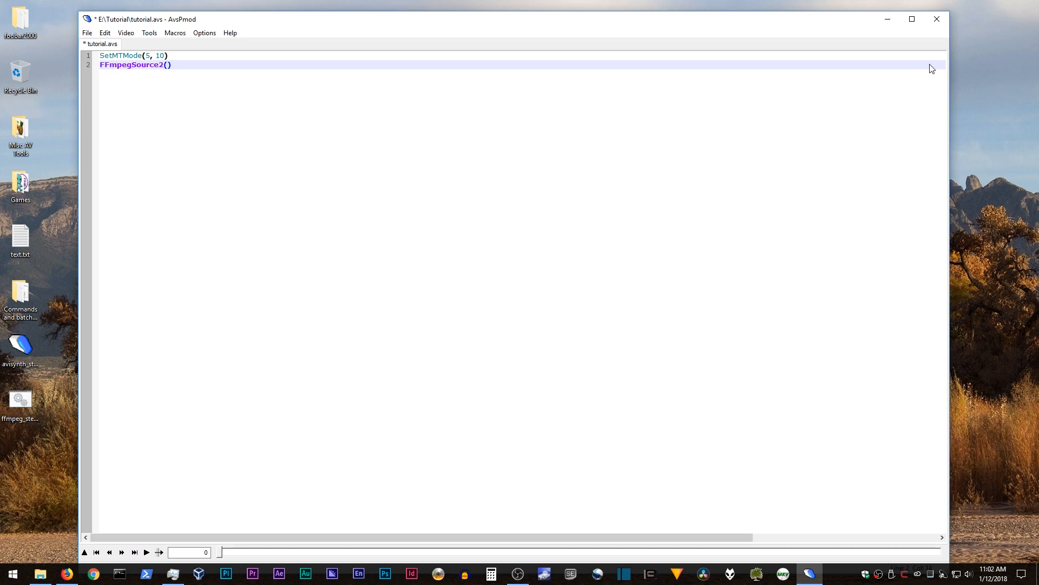
text("")
key(Left)
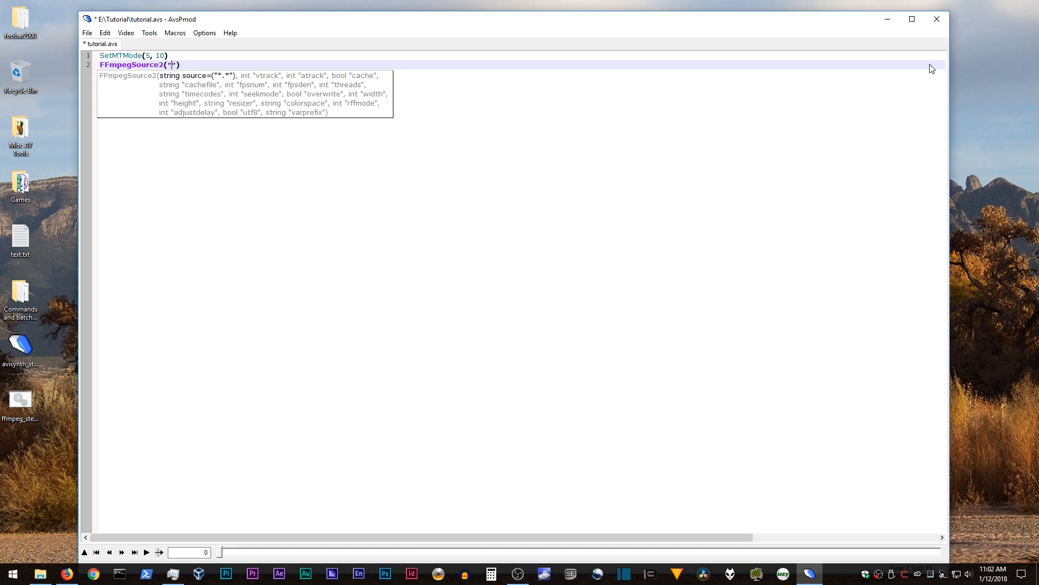
- Minimize the script editor and copy the full file name tutorial_t01.mkv from the video's properties in File Explorer
click(883, 19)
click(886, 22)
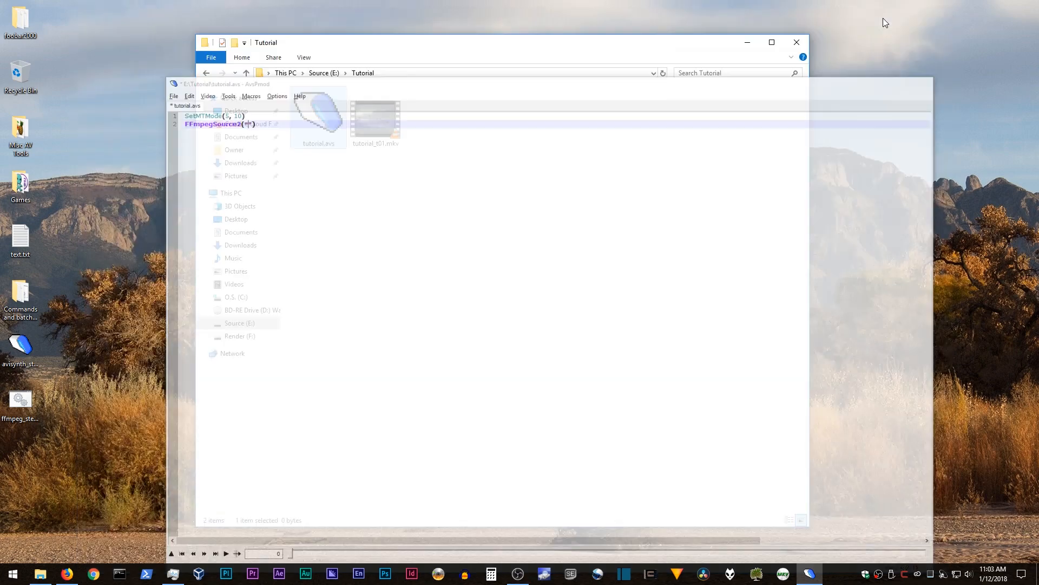
click(374, 124)
right_click(362, 145)
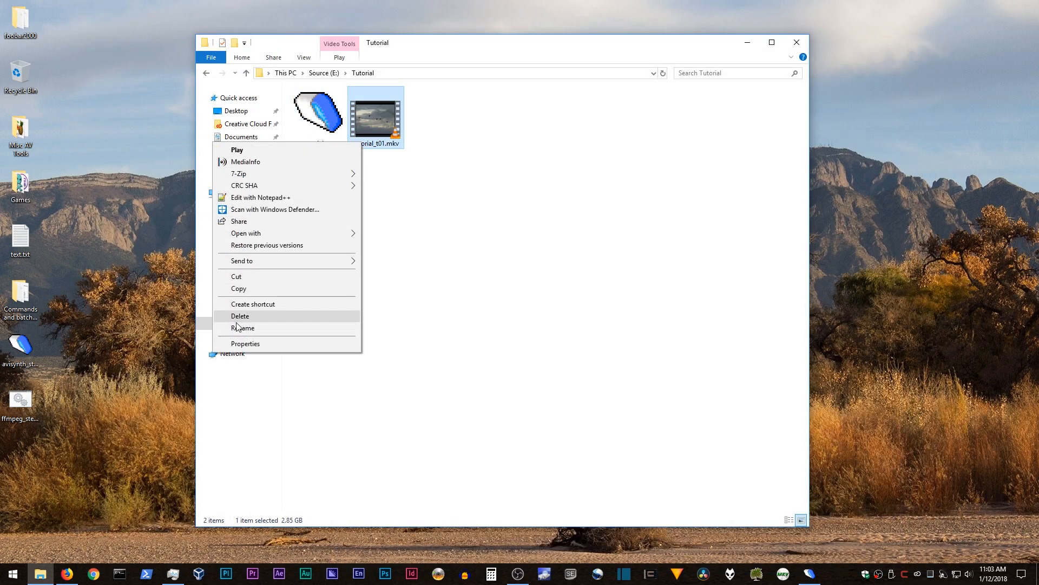
click(245, 343)
double_click(477, 187)
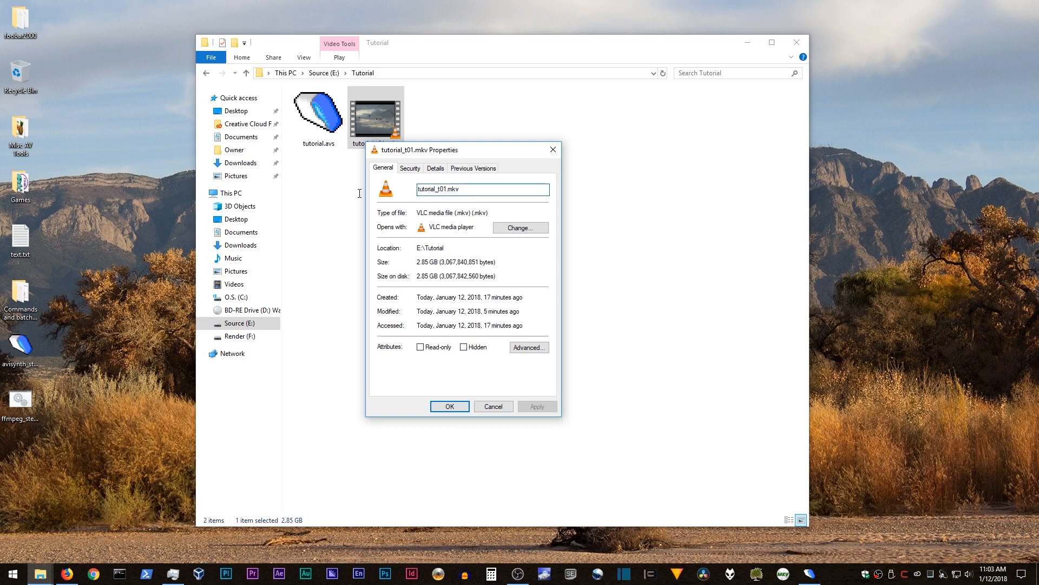
right_click(446, 196)
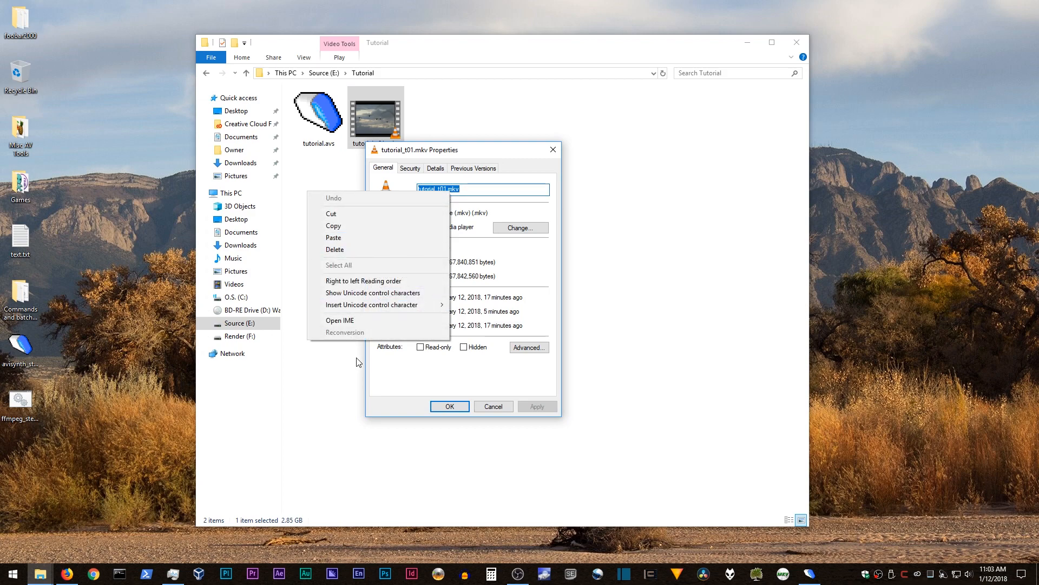
click(346, 227)
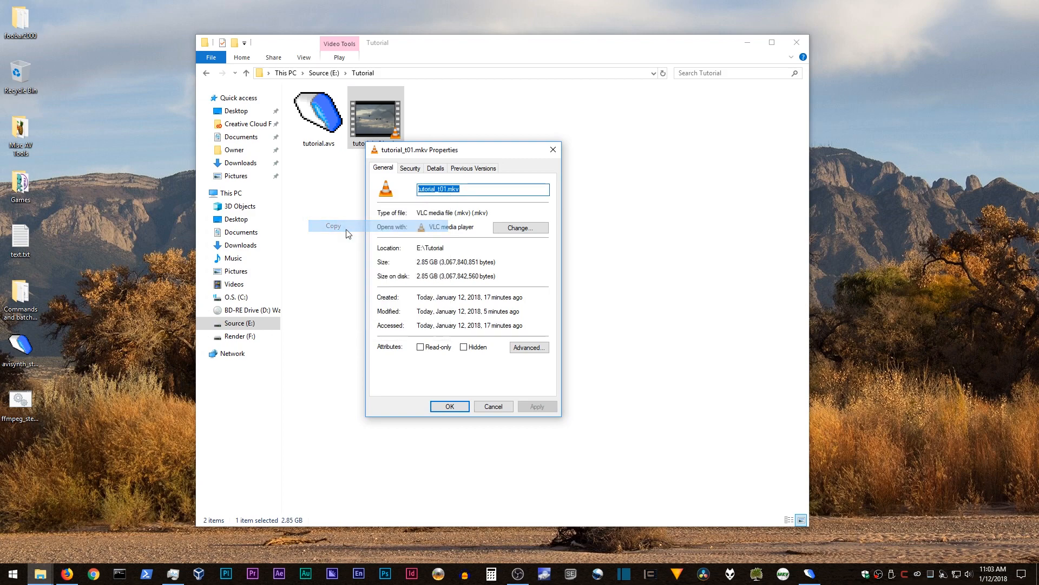
click(495, 406)
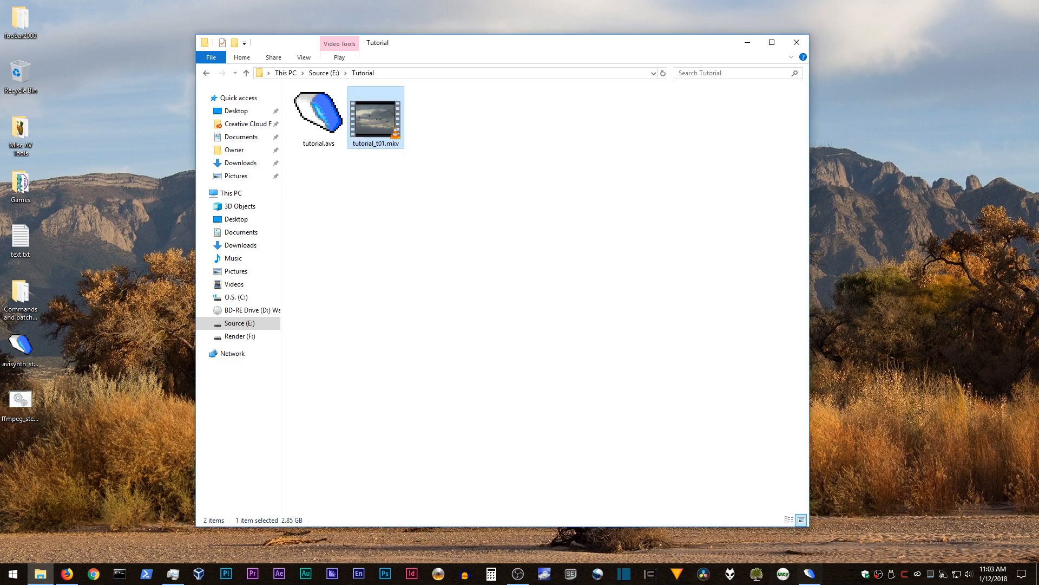
- Return to AvsPmod and paste tutorial_t01.mkv between the quotes of the FFmpegSource2 call
click(810, 574)
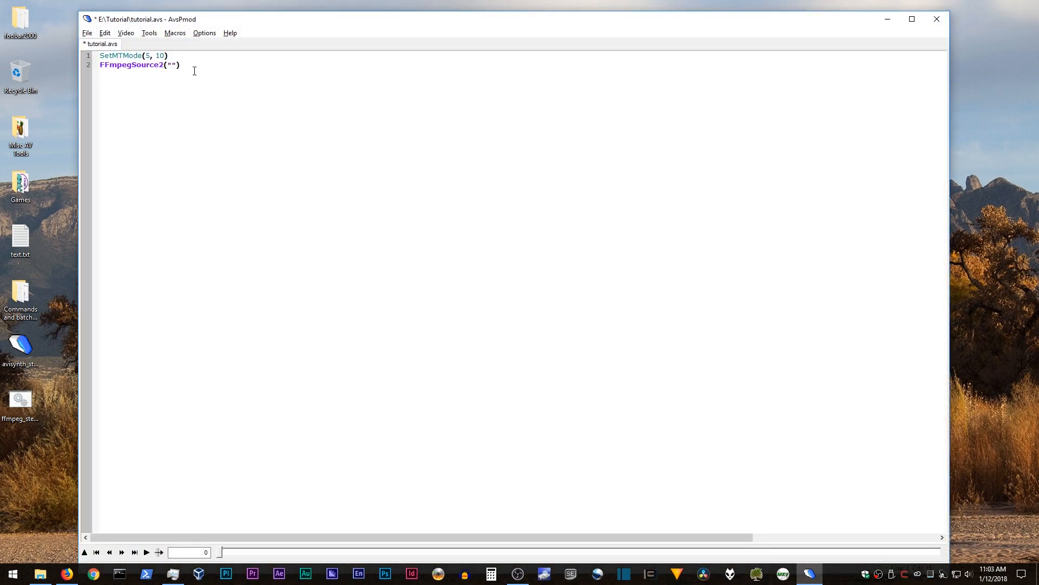
click(173, 64)
key(ctrl+v)
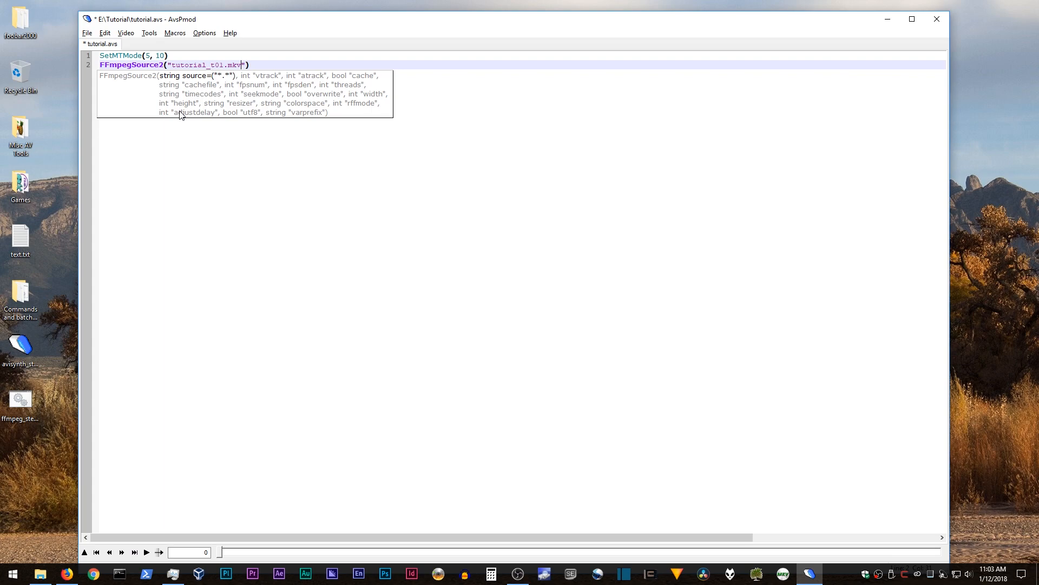
- Add the argument atrack=1 after the file name in the FFmpegSource2 call and preview a frame of the video
key(Right)
text(, a)
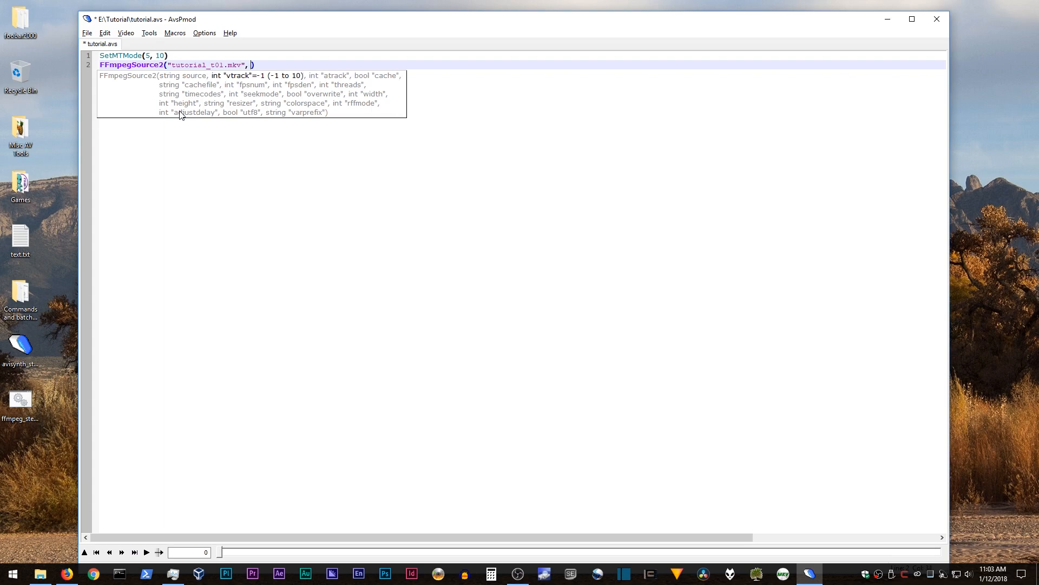
text(track=1)
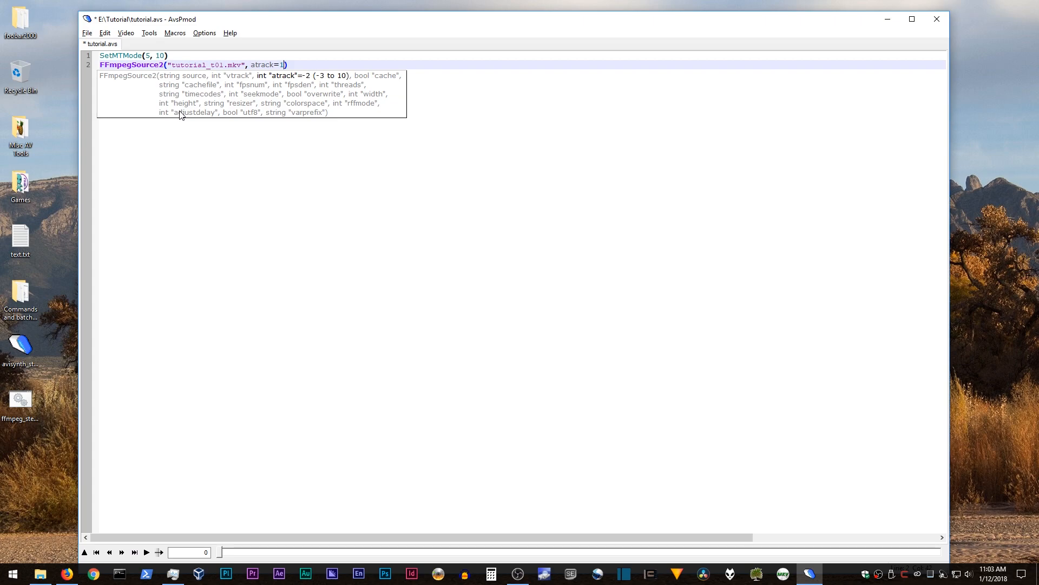
key(End)
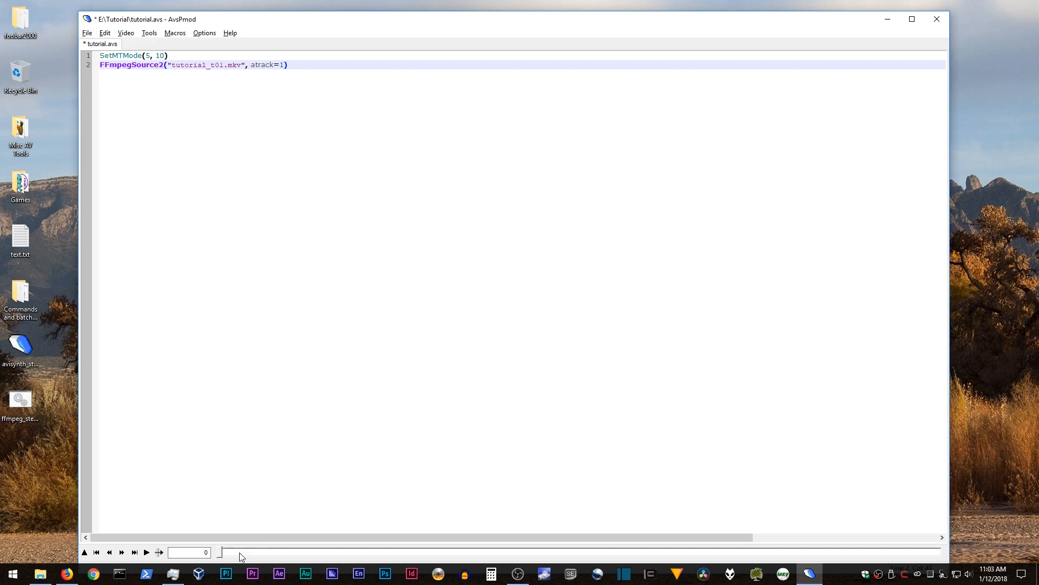
click(264, 552)
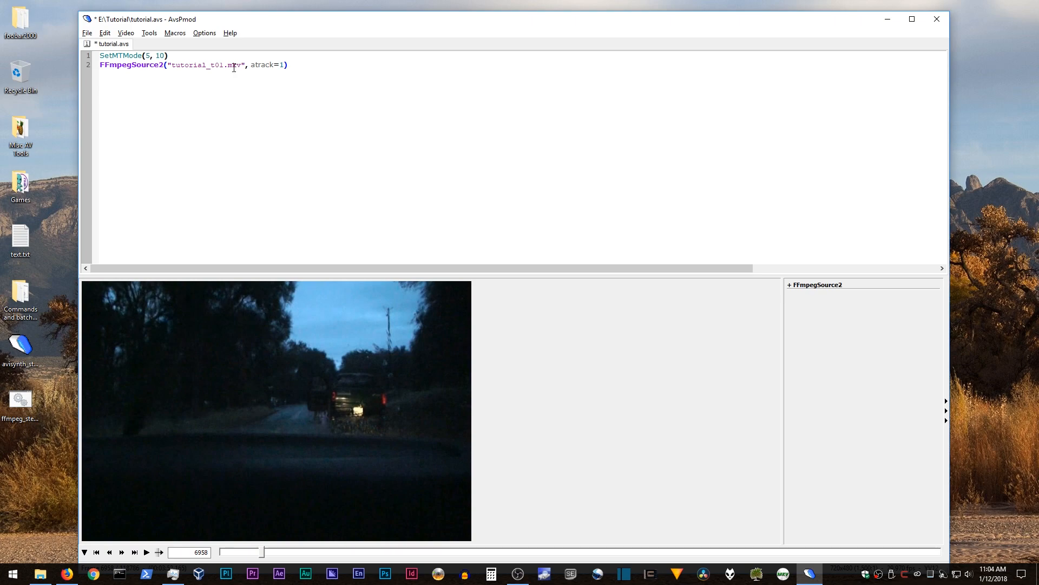
- Check the Tutorial folder for the video's index file, and return to AvsPmod to preview another frame with the status bar in view
click(888, 19)
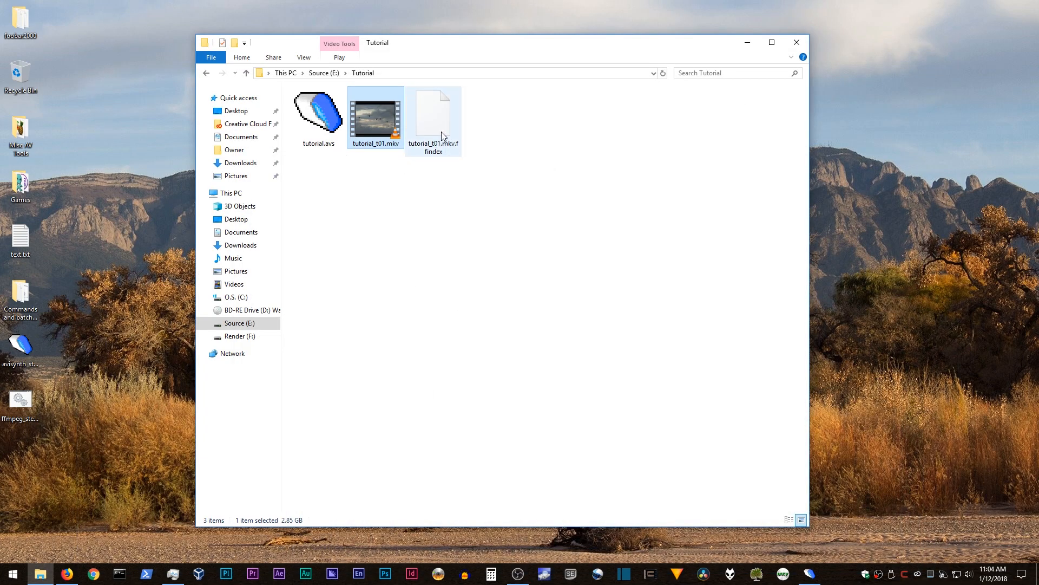
mouse_move(442, 135)
click(809, 573)
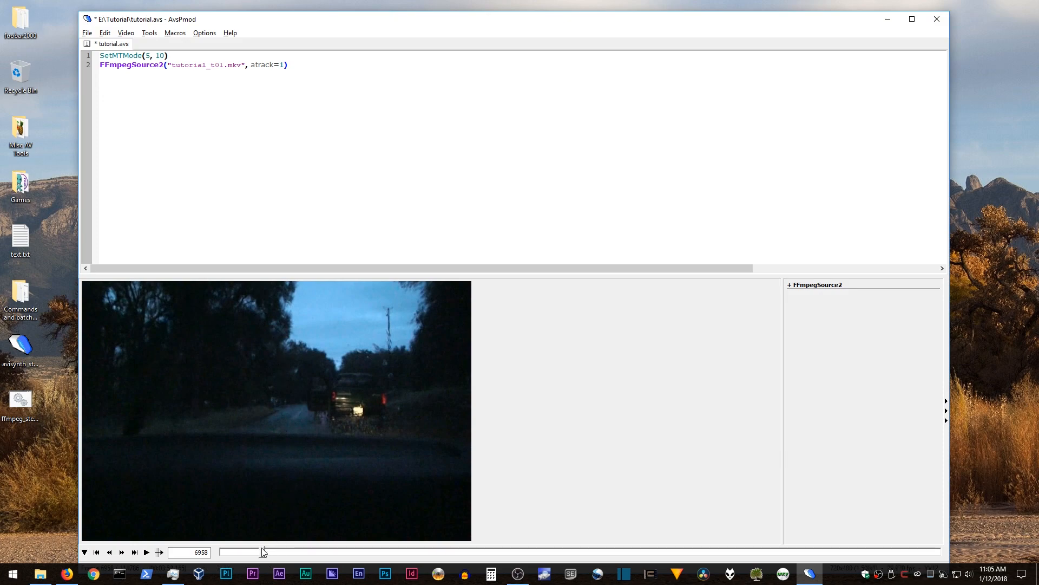
drag(264, 552, 288, 552)
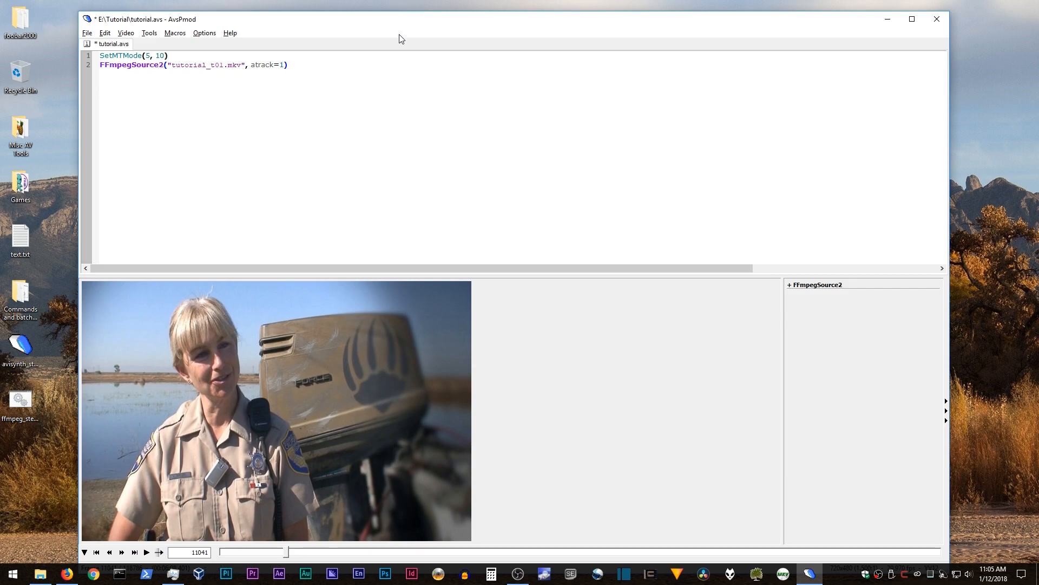
drag(397, 17, 398, 6)
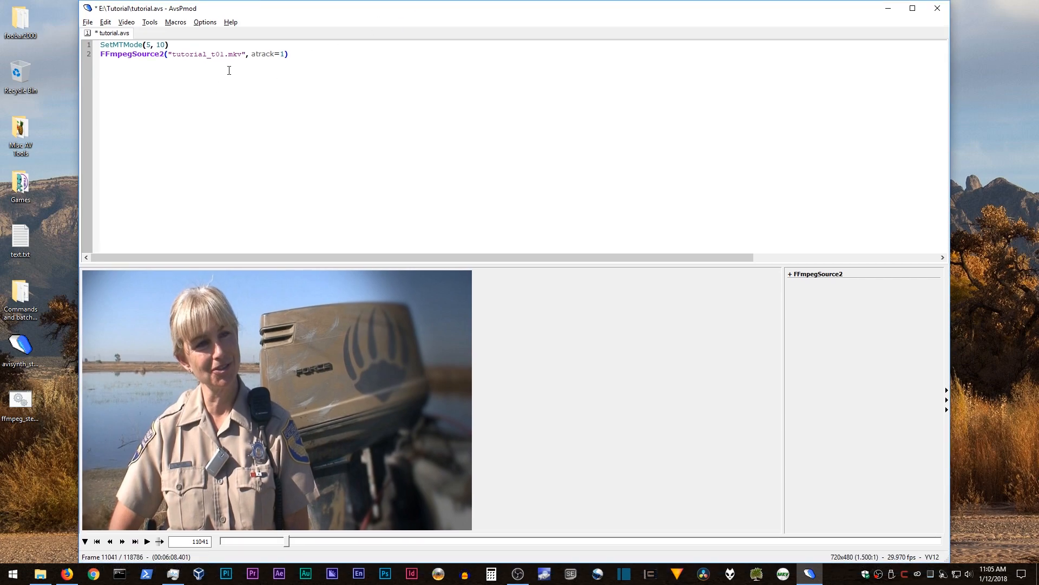
- Insert the BilinearResize function on a new third line of the script
click(302, 54)
key(Return)
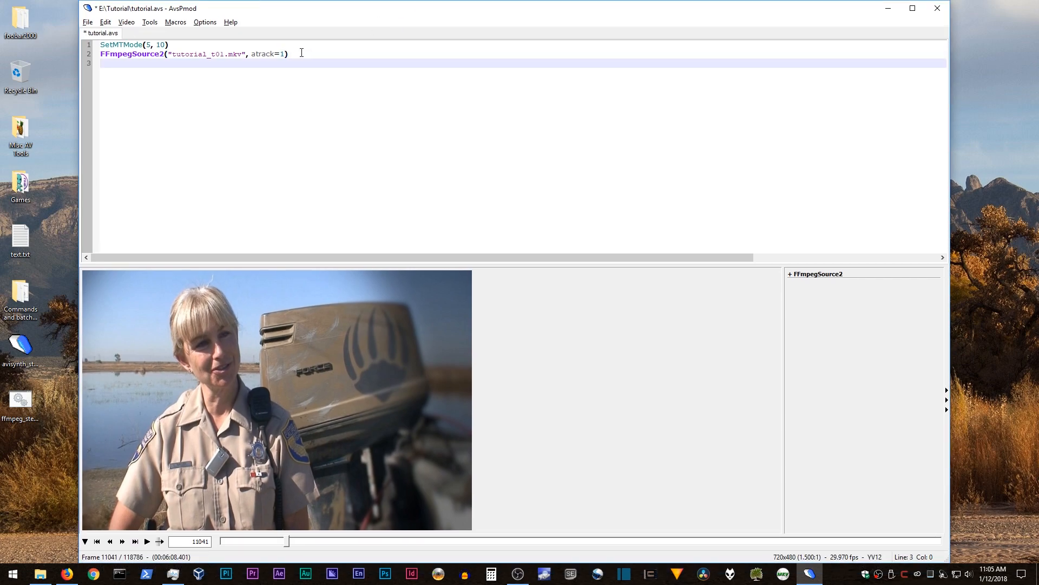
text(Bil)
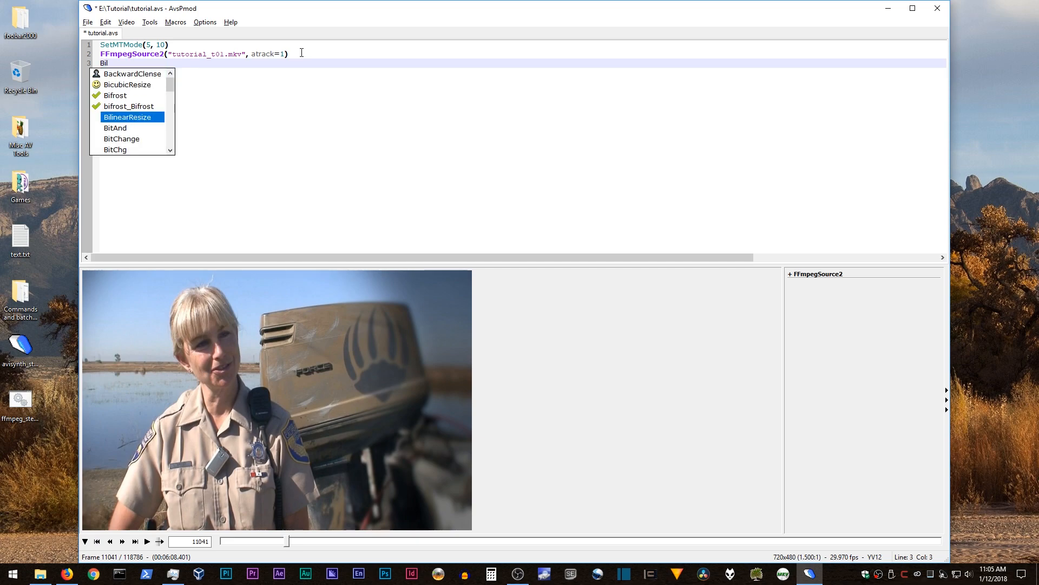
key(Return)
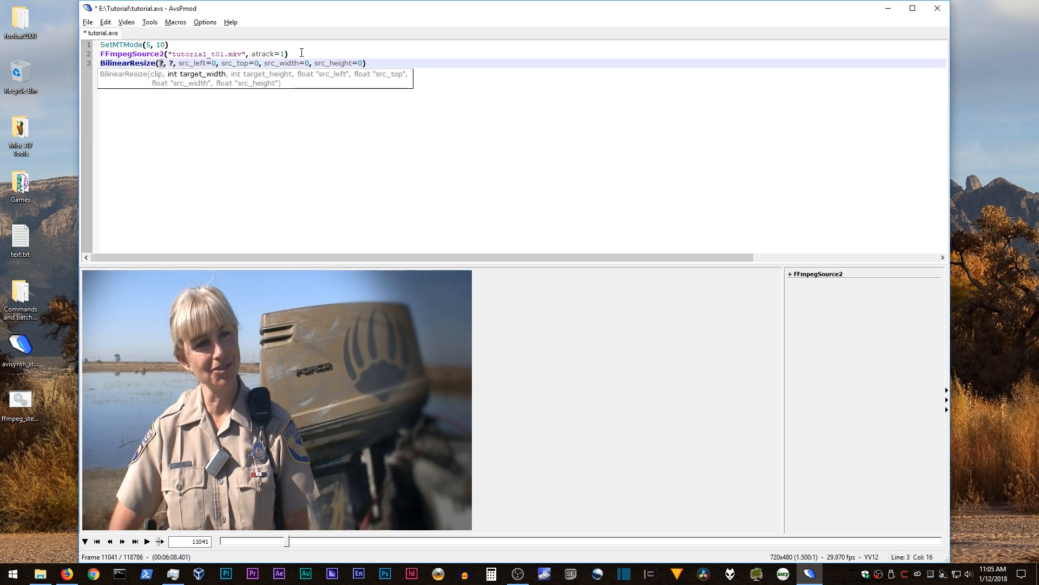
- Set the BilinearResize target size to 720, 540 and delete its autofilled src_ arguments
text(720)
key(Right)
key(Right)
key(Delete)
text(540)
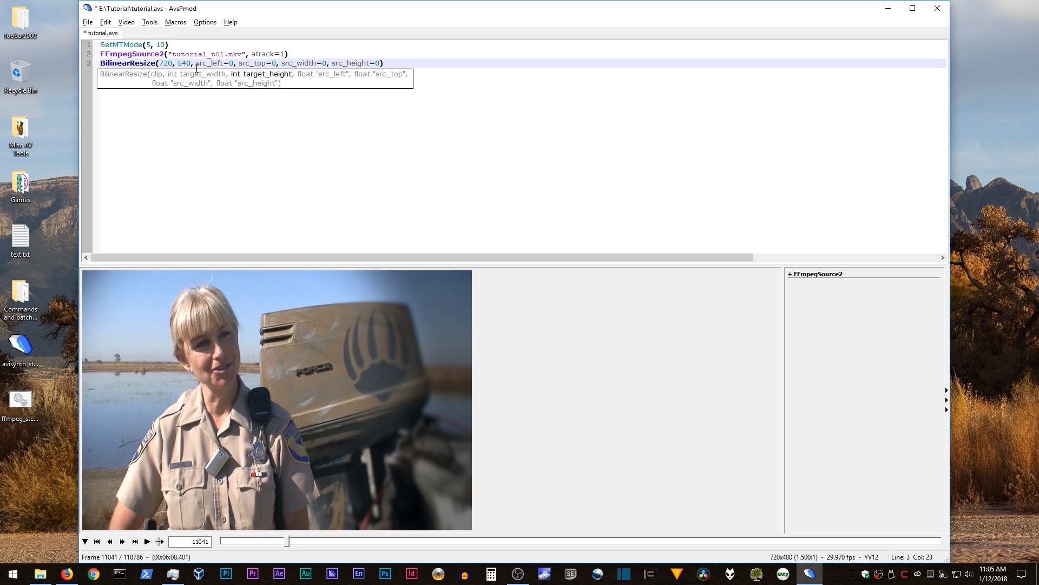
key(shift+End)
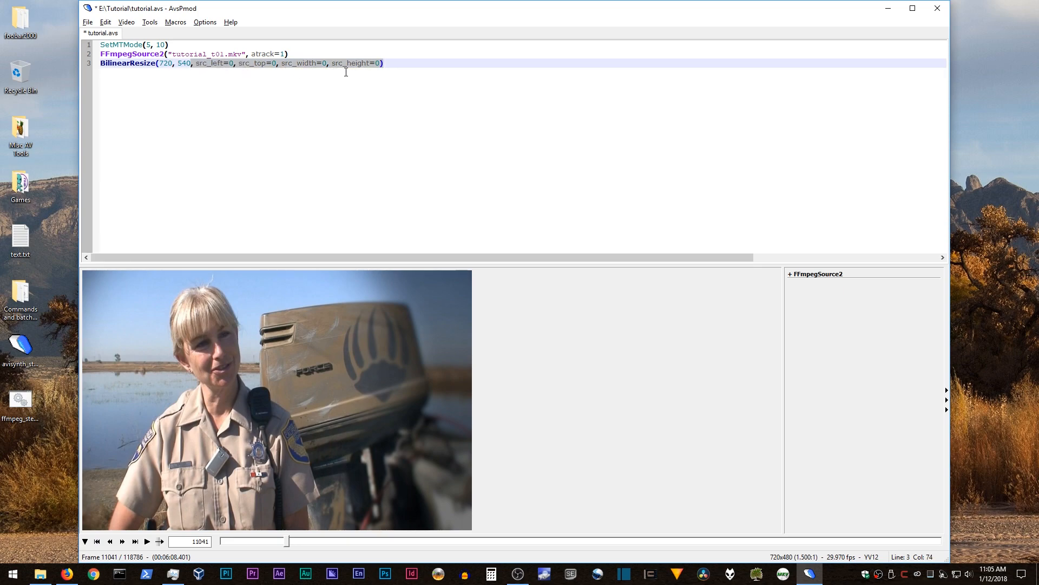
key(Delete)
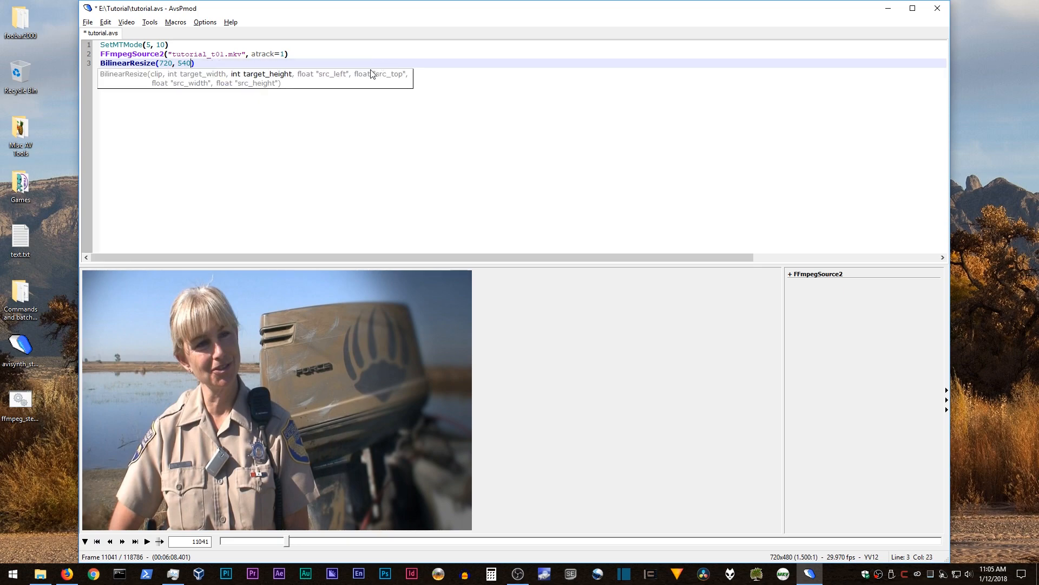
click(269, 68)
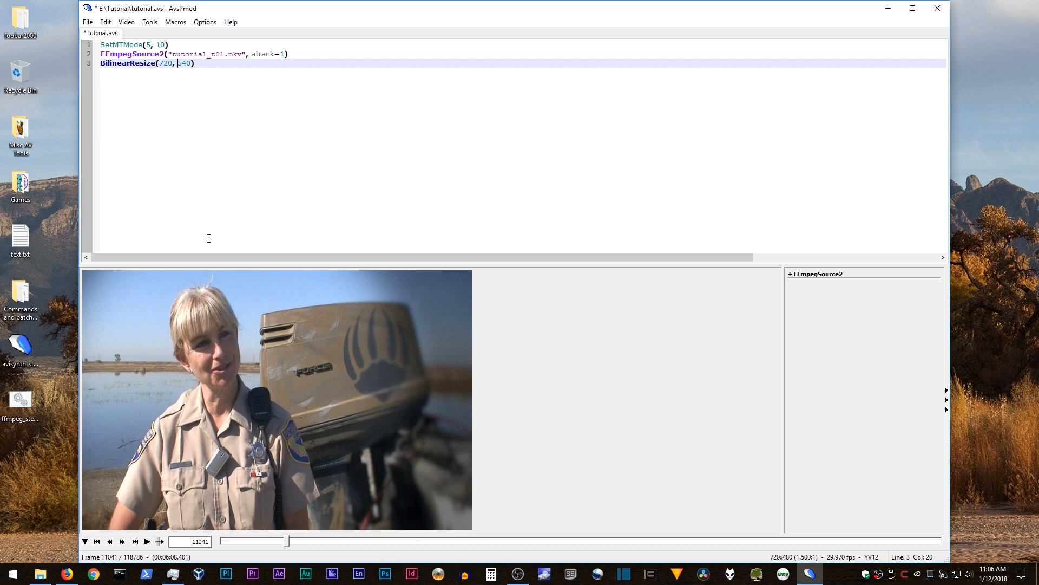
- Change the BilinearResize target size to 1280, 720 and refresh the video preview
key(Left)
key(BackSpace)
key(BackSpace)
key(BackSpace)
text(128)
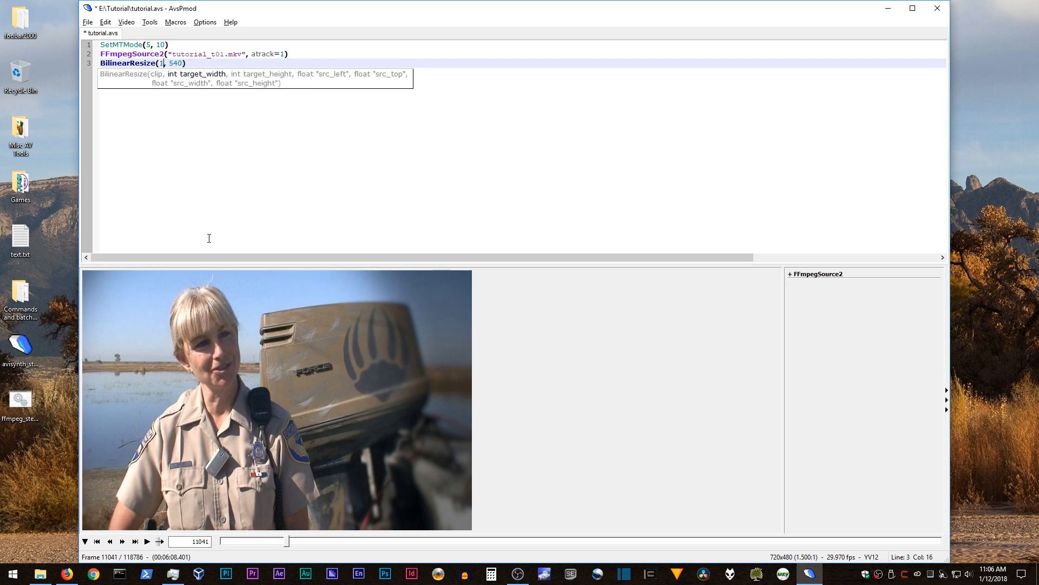
text(0)
key(Right)
key(Right)
key(Right)
key(BackSpace)
key(BackSpace)
key(BackSpace)
text(720)
key(Left)
key(Left)
key(Left)
key(Left)
key(Left)
key(Left)
key(Right)
key(Right)
key(Right)
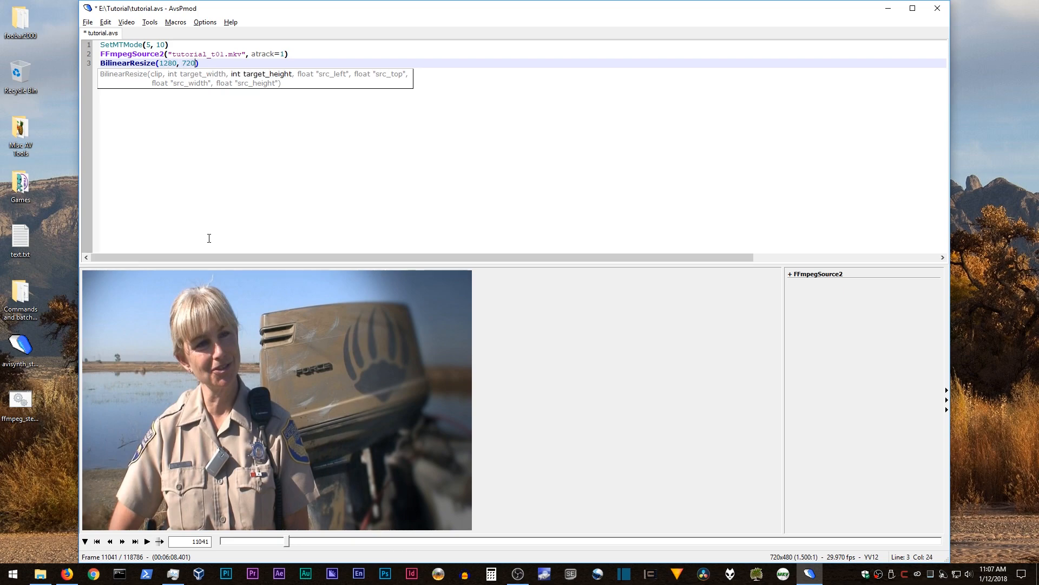
key(Right)
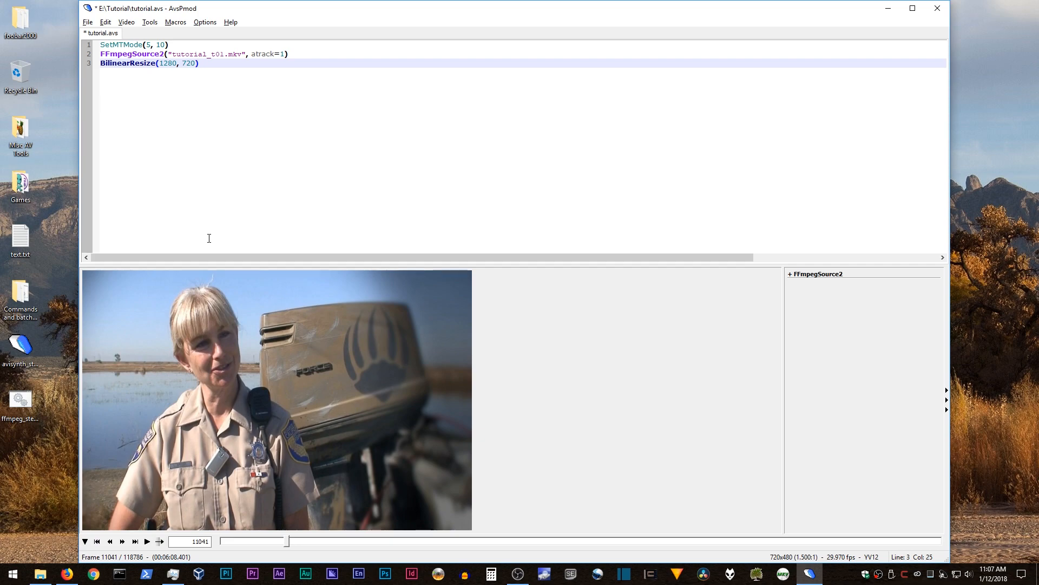
click(287, 541)
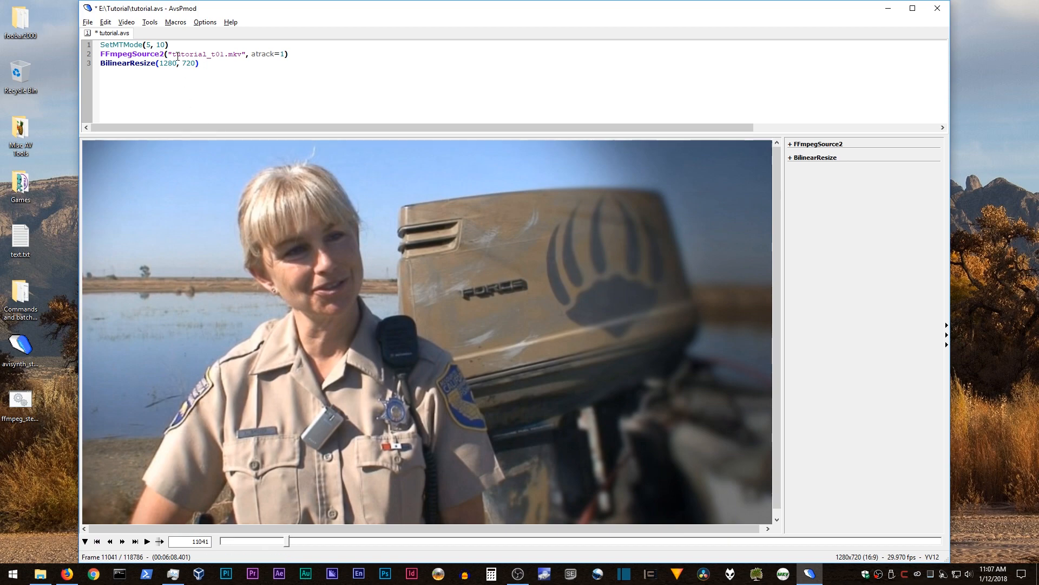
- Replace Bilinear with Spline64 so the third line reads Spline64Resize(1280, 720), and refresh the preview
click(130, 63)
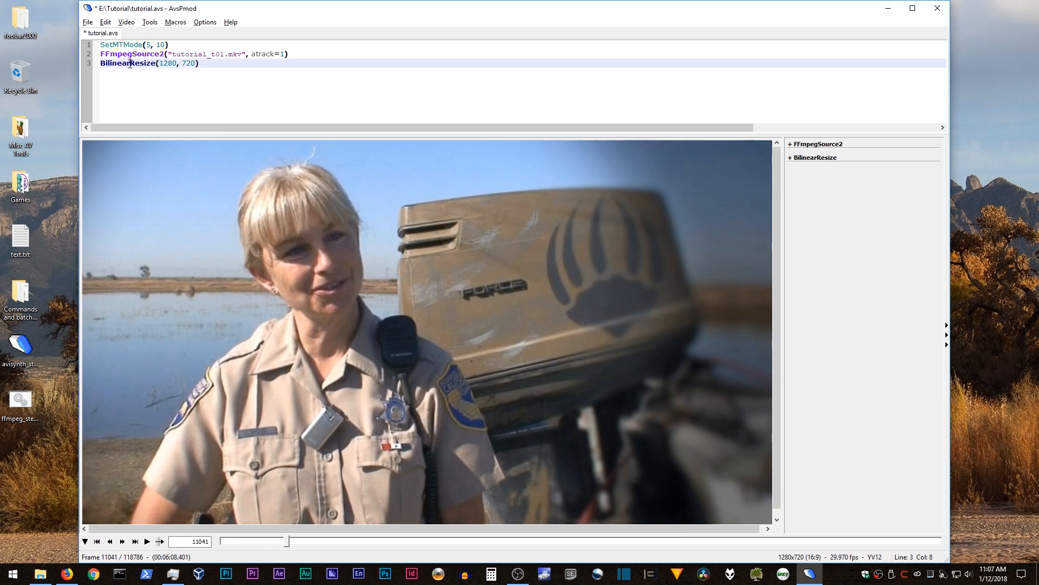
drag(130, 64, 96, 70)
text(Spline64)
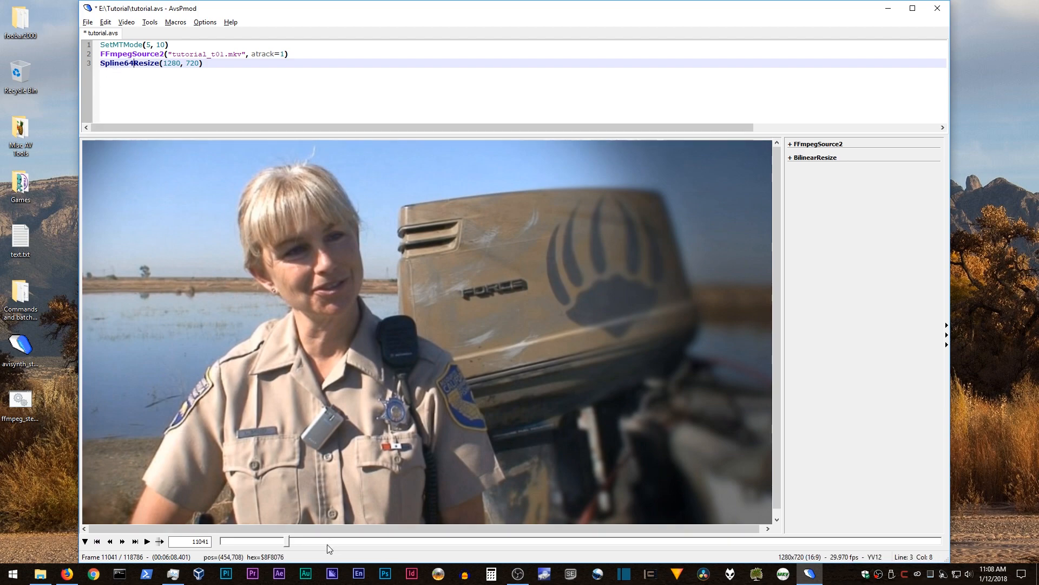
click(286, 543)
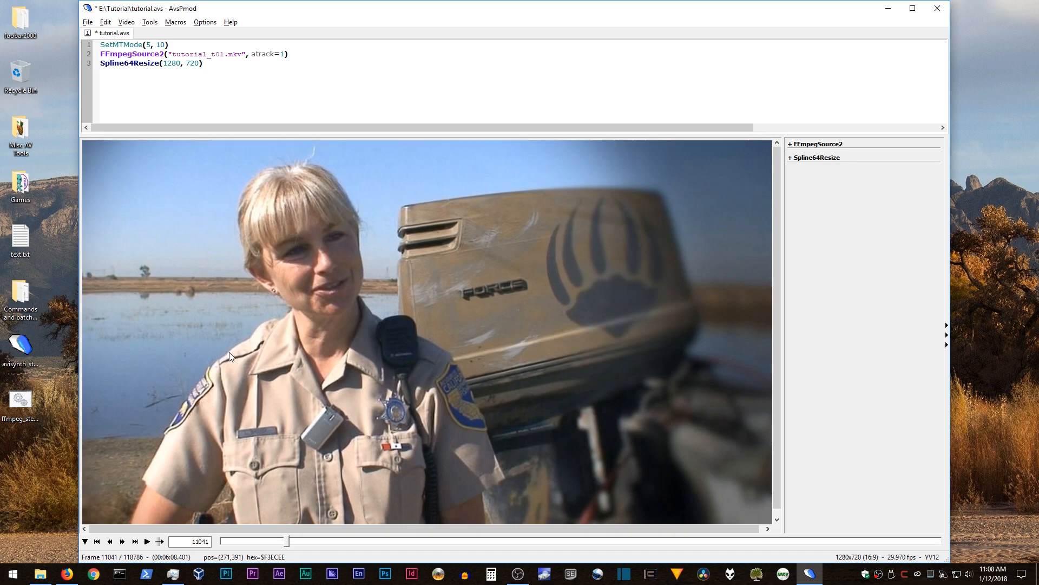
- Examine the resized picture by going back to the night driving scene and advancing through the moving truck shot to frame 8732
drag(286, 541, 273, 542)
key(Right)
key(Right)
key(Right)
key(Right)
key(Right)
key(Right)
key(Right)
key(Right)
key(Right)
key(Right)
key(Right)
key(Right)
key(Right)
key(Right)
key(Right)
key(Right)
key(Right)
key(Right)
key(Right)
key(Right)
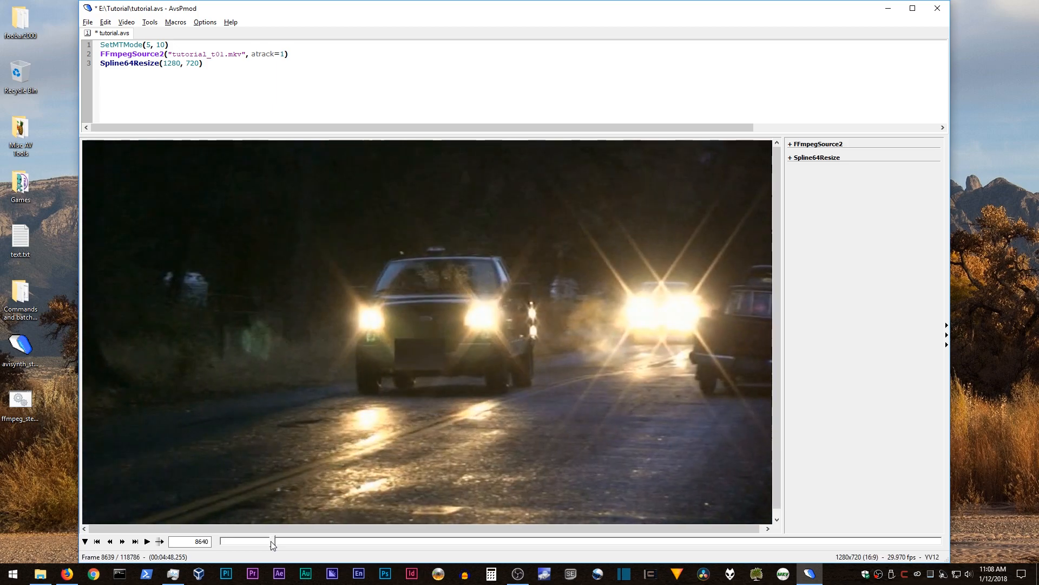
key(Right)
key(Right)
key(Right)
key(Right)
key(Right)
key(Right)
key(Right)
key(Right)
key(Right)
key(Right)
key(Right)
key(Right)
key(Right)
key(Right)
key(Right)
key(Right)
key(Right)
key(Right)
key(Right)
key(Right)
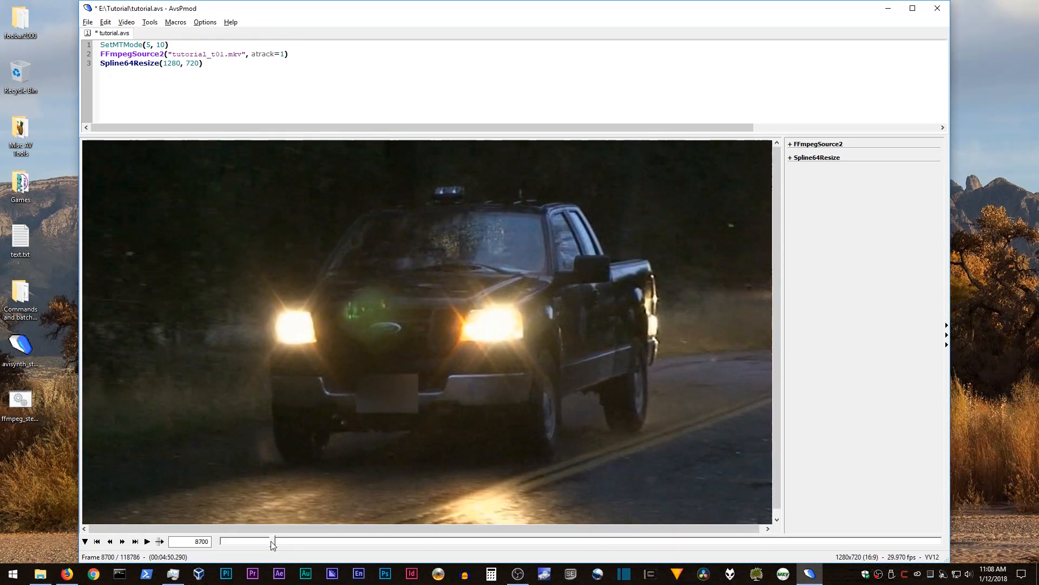
key(Right)
key(Right)
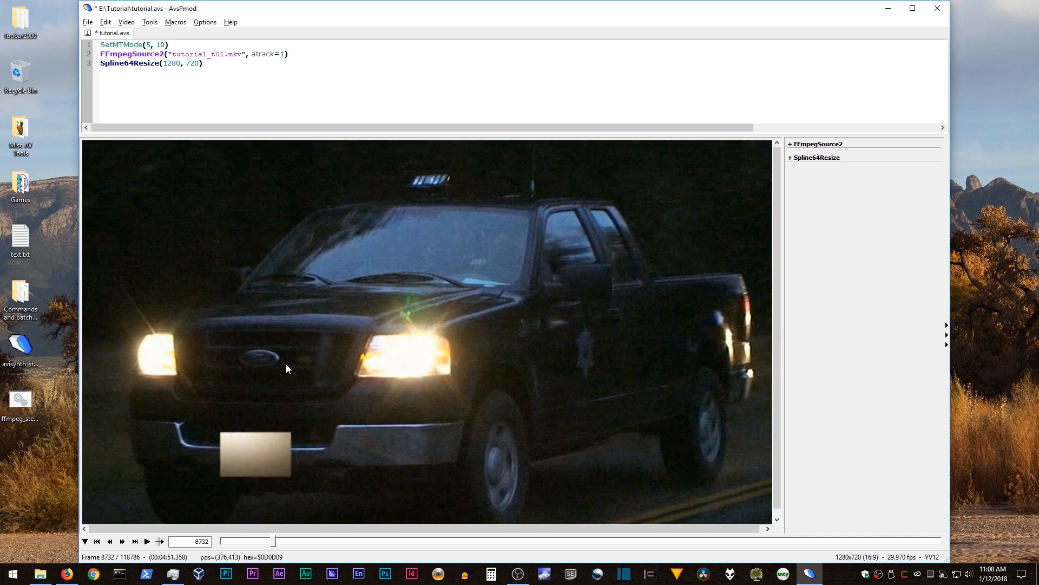
- Insert the LimitedSharpenFaster function on a new fourth line and delete all its autofilled arguments
click(218, 64)
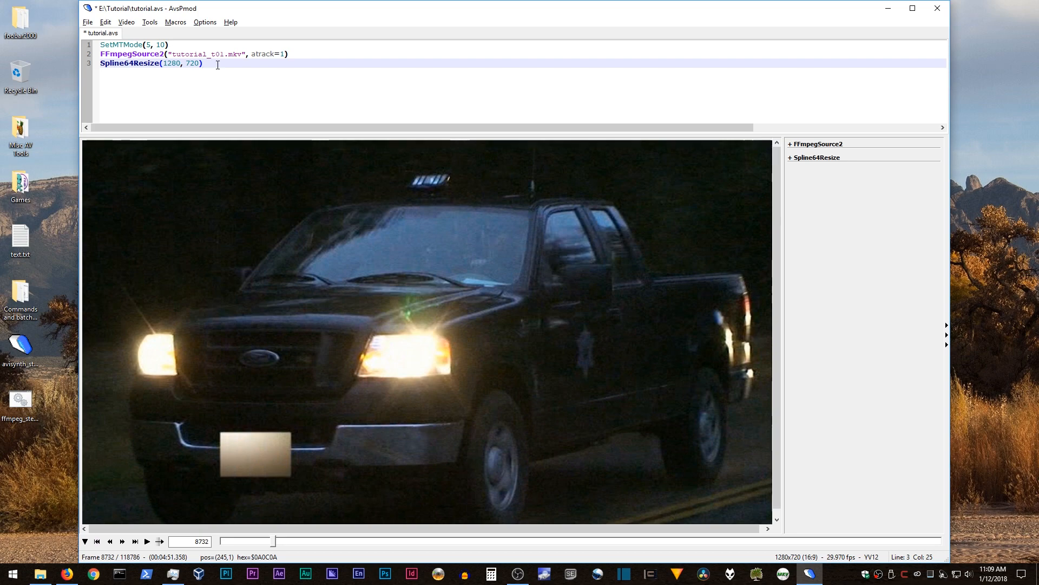
key(Return)
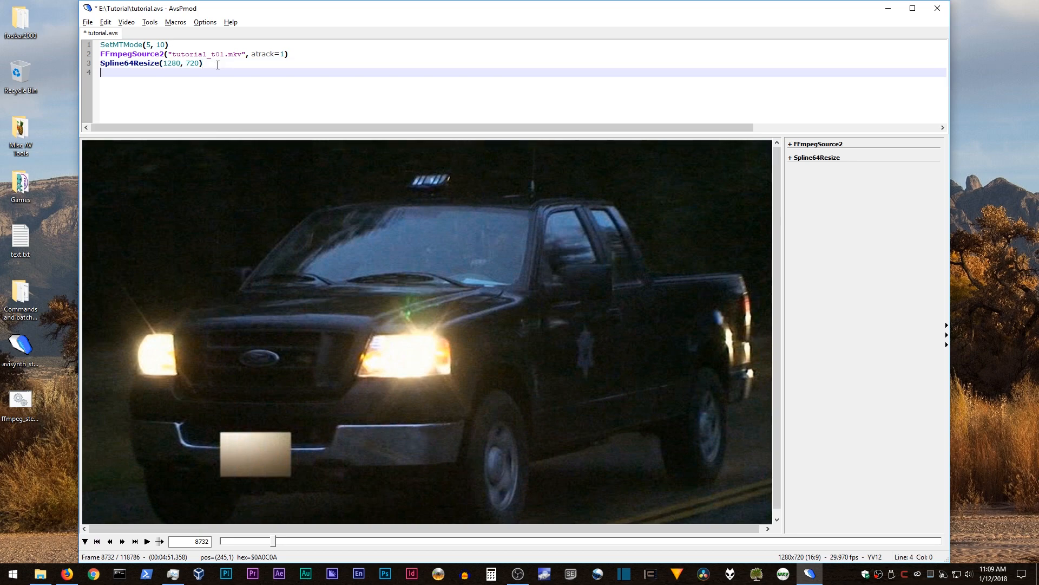
text(Limit)
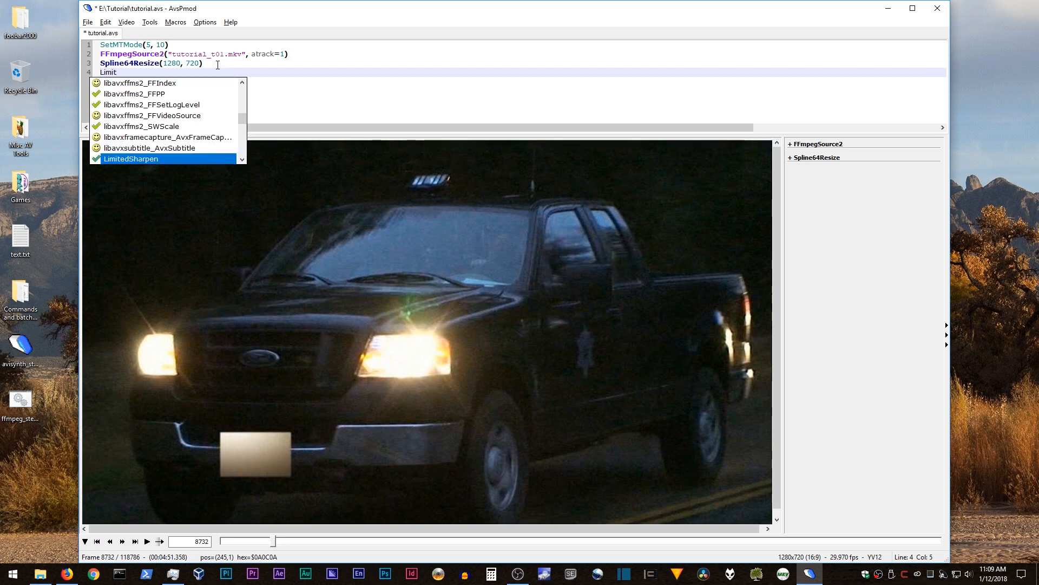
key(Down)
key(Return)
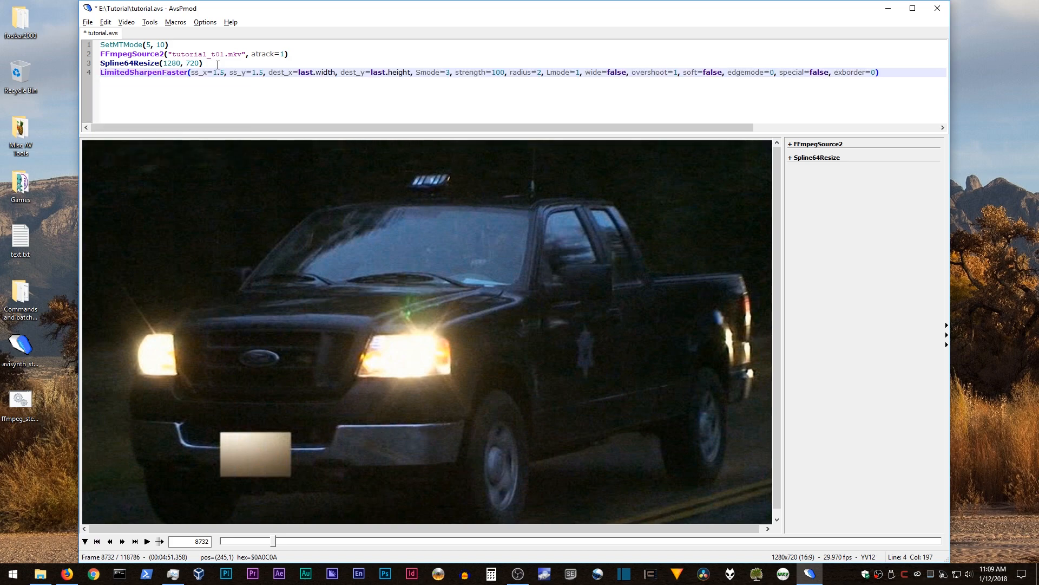
drag(188, 77, 878, 72)
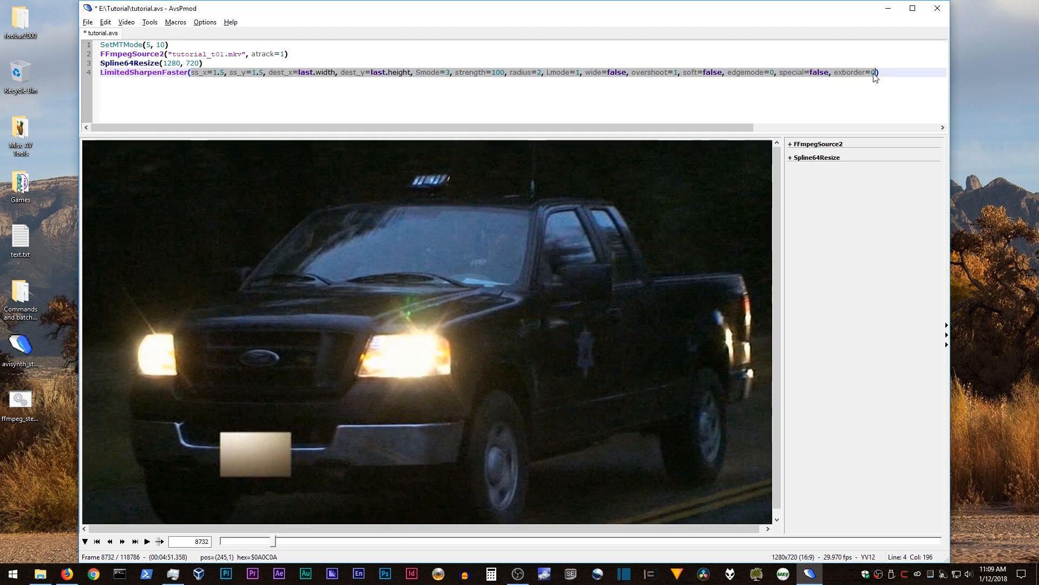
key(Delete)
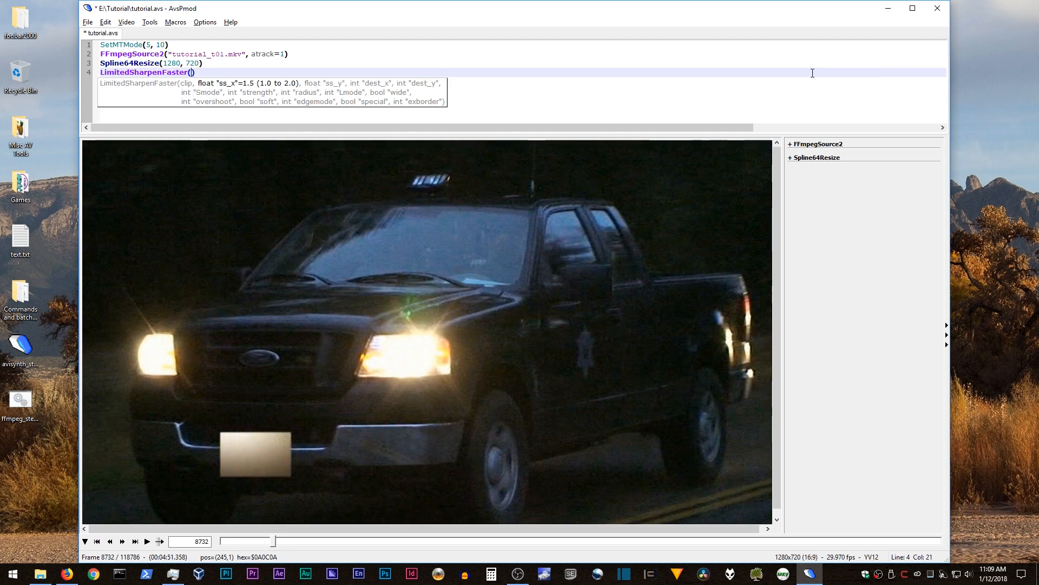
- Examine the sharpened picture by refreshing the truck shot, stepping a few frames forward, and sampling frames further into the video
click(275, 542)
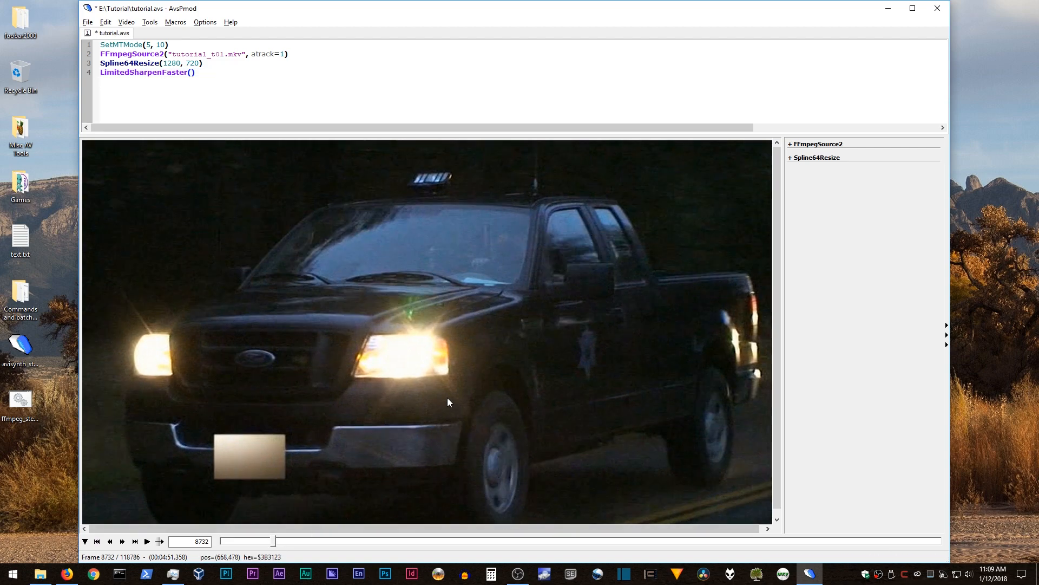
key(Right)
key(Right)
key(Right)
key(Right)
key(Right)
key(Right)
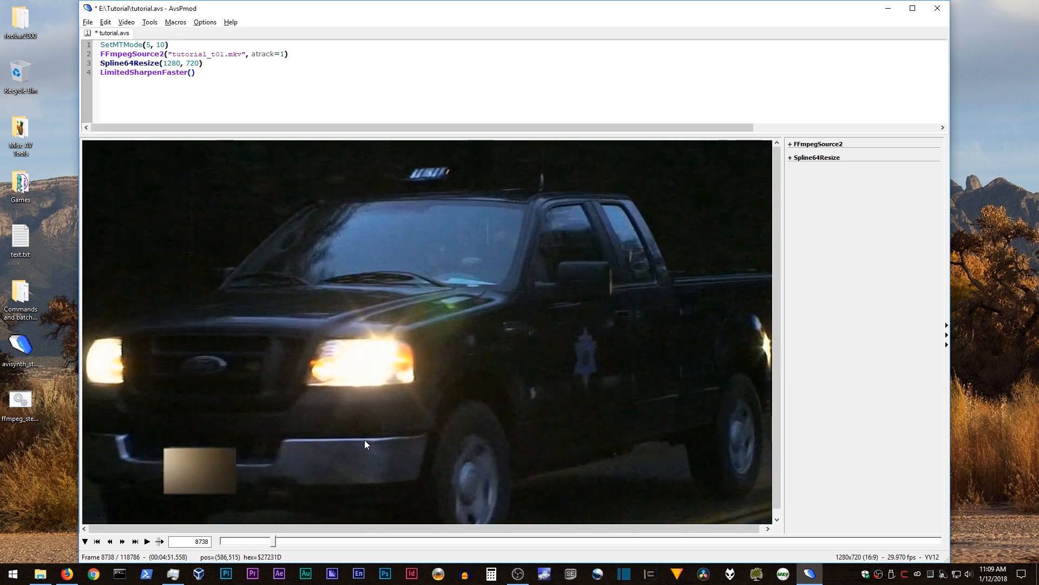
click(309, 541)
click(330, 542)
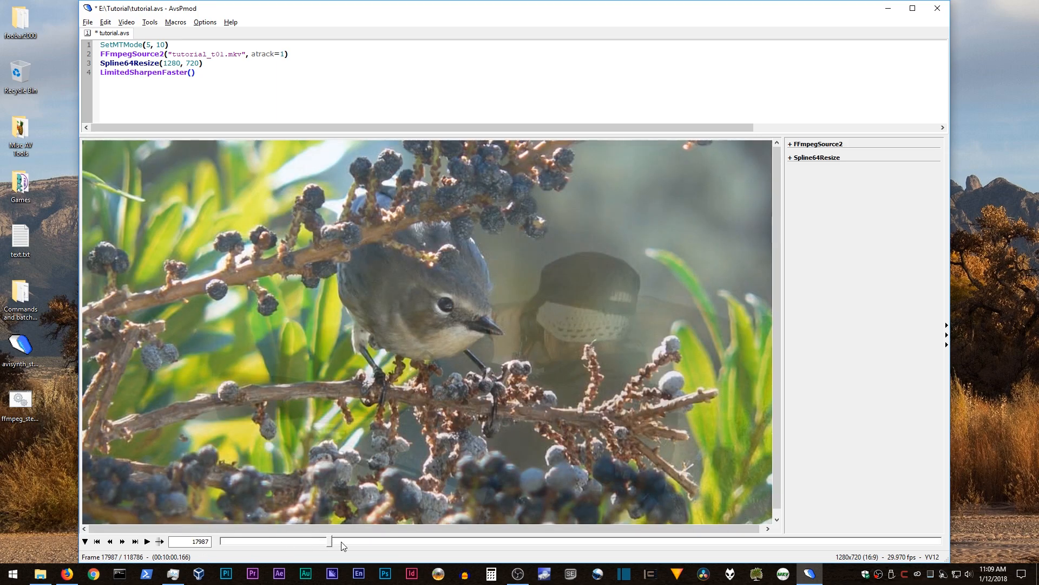
click(362, 541)
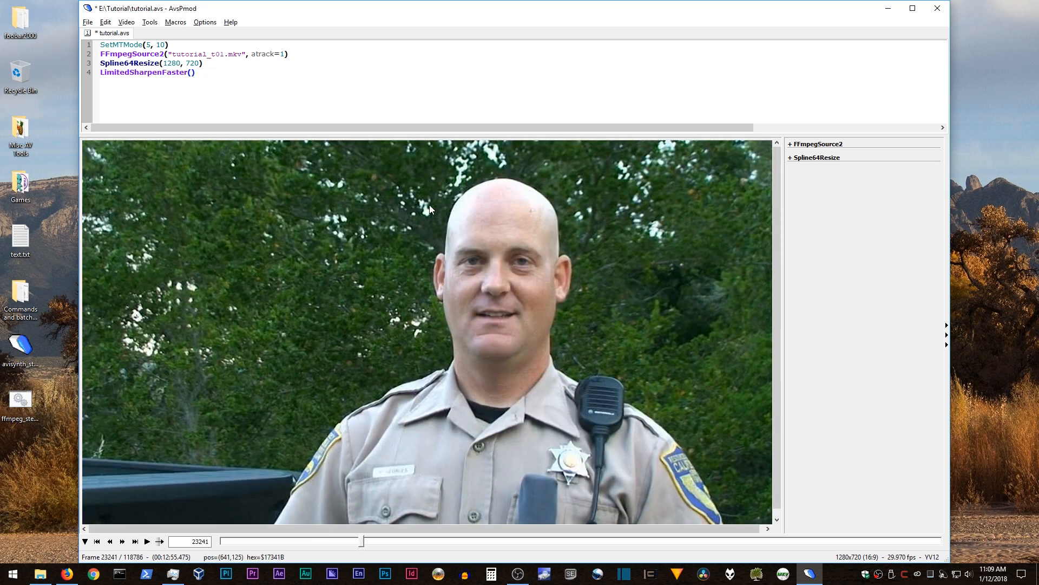
- Examine the sharpened picture by stepping through the officer close-up and jumping further into the video to the magnifying glass shot at frame 40871
scroll(441, 432, down, 18)
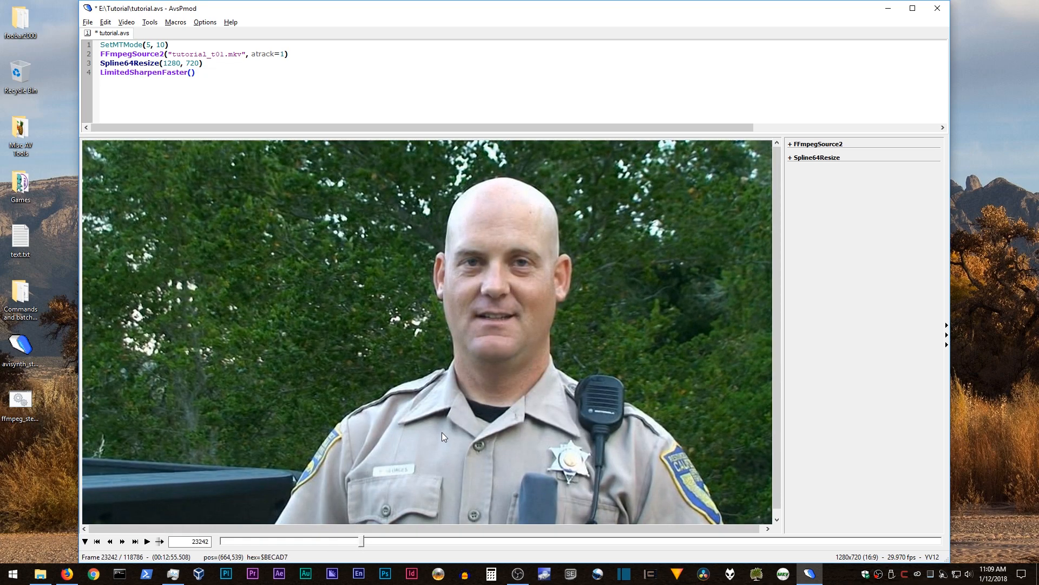
scroll(442, 432, up, 1)
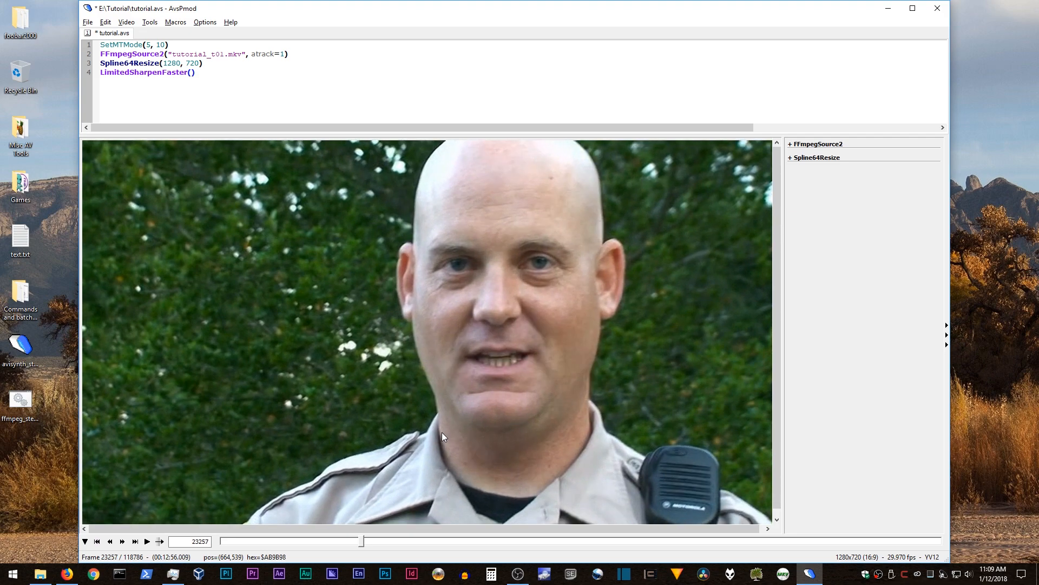
scroll(472, 252, down, 4)
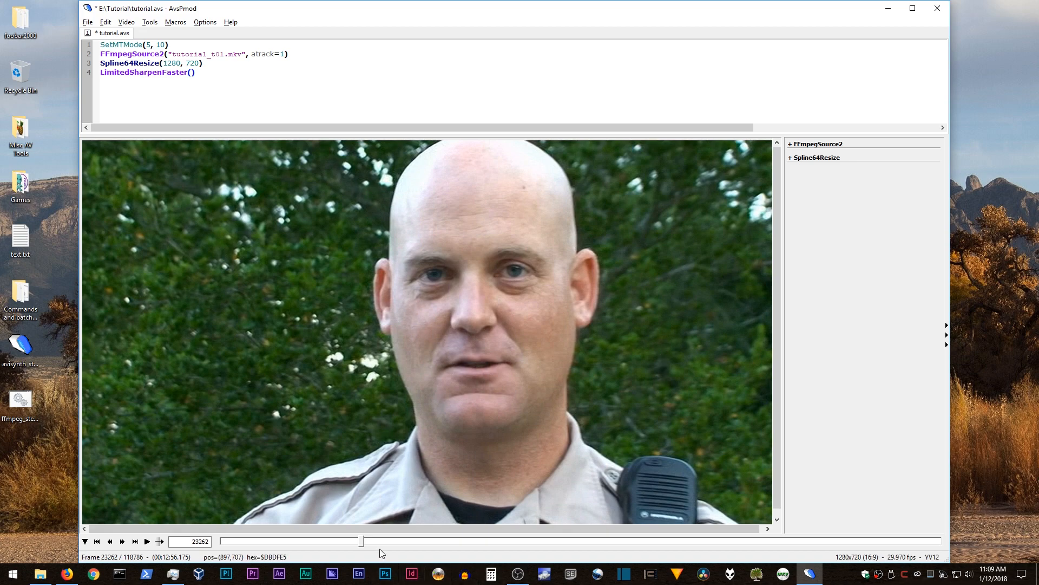
drag(382, 544, 459, 545)
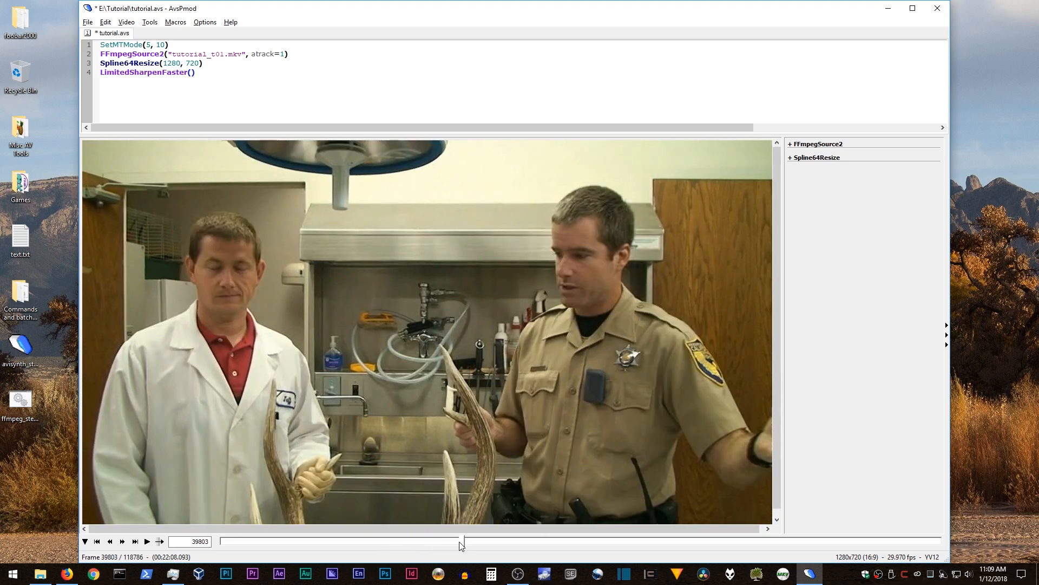
drag(461, 545, 468, 546)
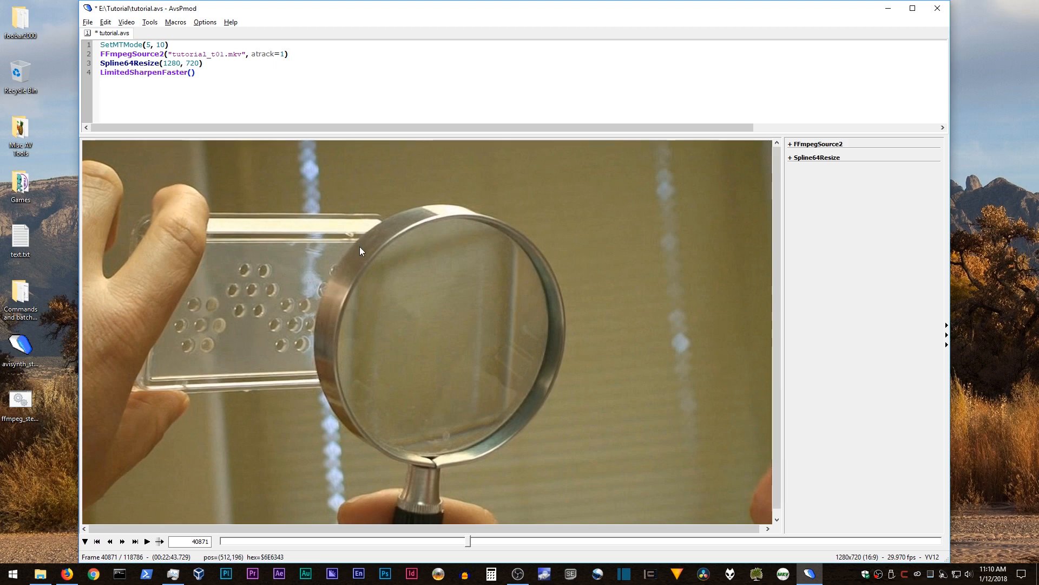
- Examine the sharpened lab scene by advancing frame by frame through the sample tray shots to frame 41228
key(Right)
key(Right)
key(Right)
key(Right)
key(Right)
key(Right)
key(Right)
key(Right)
key(Right)
key(Right)
key(Right)
key(Right)
key(Right)
key(Right)
key(Right)
key(Right)
key(Right)
key(Right)
key(Right)
key(Right)
key(Right)
key(Right)
key(Right)
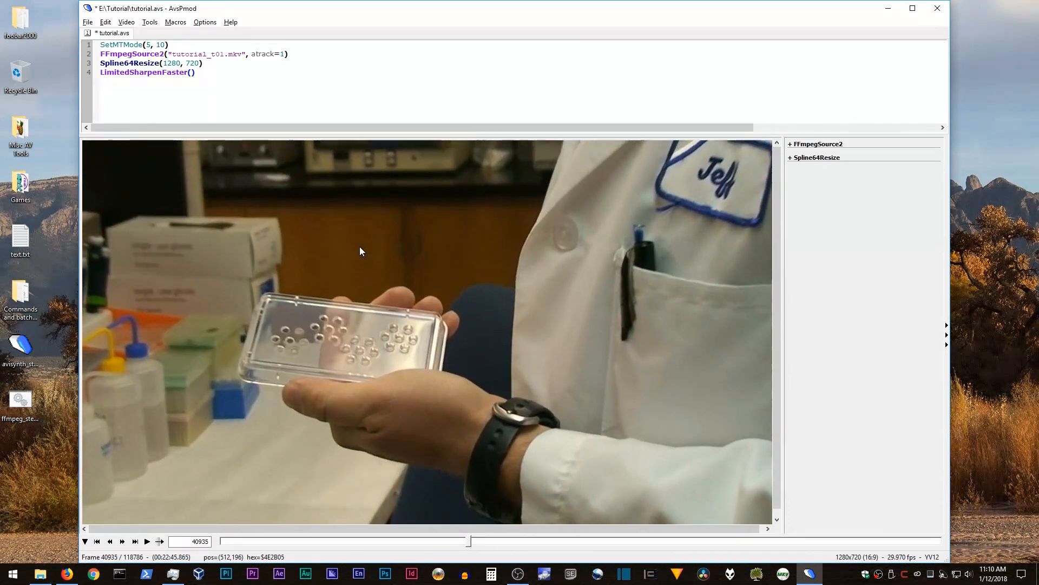
key(Right)
key(Right)
key(Right)
key(Right)
key(Right)
key(Right)
key(Right)
key(Right)
key(Right)
key(Right)
key(Right)
key(Right)
key(Right)
key(Right)
key(Right)
key(Right)
key(Right)
key(Right)
key(Right)
key(Right)
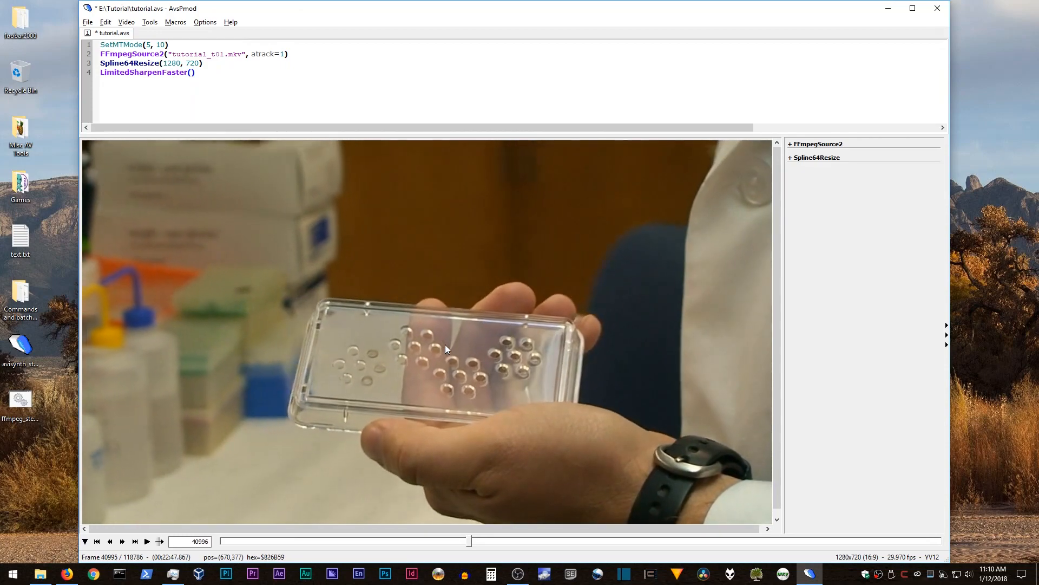
key(Right)
key(Right)
key(Right)
key(Right)
key(Right)
key(Right)
key(Right)
key(Right)
key(Right)
key(Right)
key(Right)
key(Right)
key(Right)
key(Right)
key(Right)
key(Right)
key(Right)
key(Right)
key(Right)
key(Right)
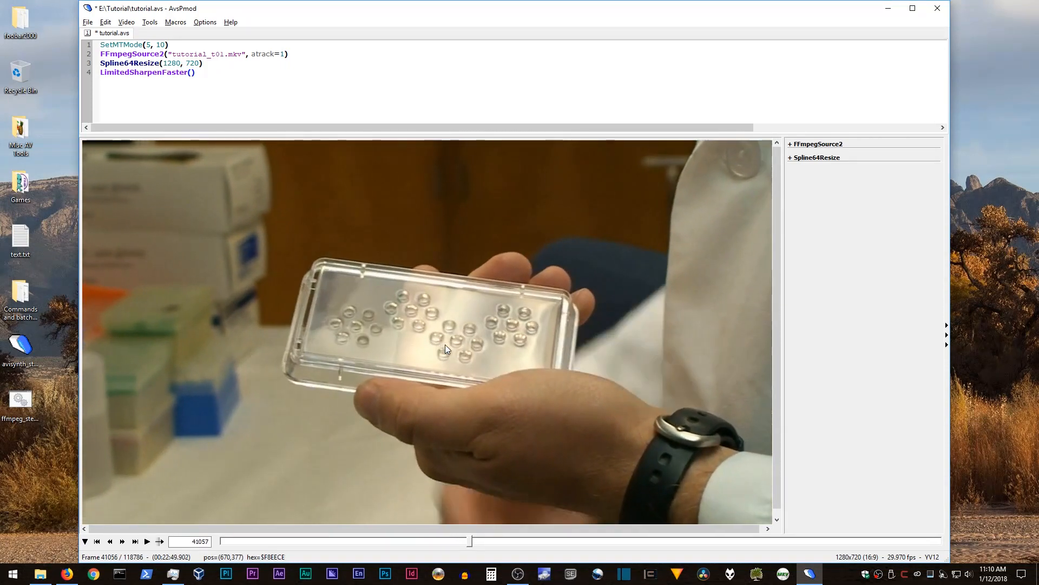
key(Right)
key(Right)
key(Right)
key(Right)
key(Right)
key(Right)
key(Right)
key(Right)
key(Right)
key(Right)
key(Right)
key(Right)
key(Right)
key(Right)
key(Right)
key(Right)
key(Right)
key(Right)
key(Right)
key(Right)
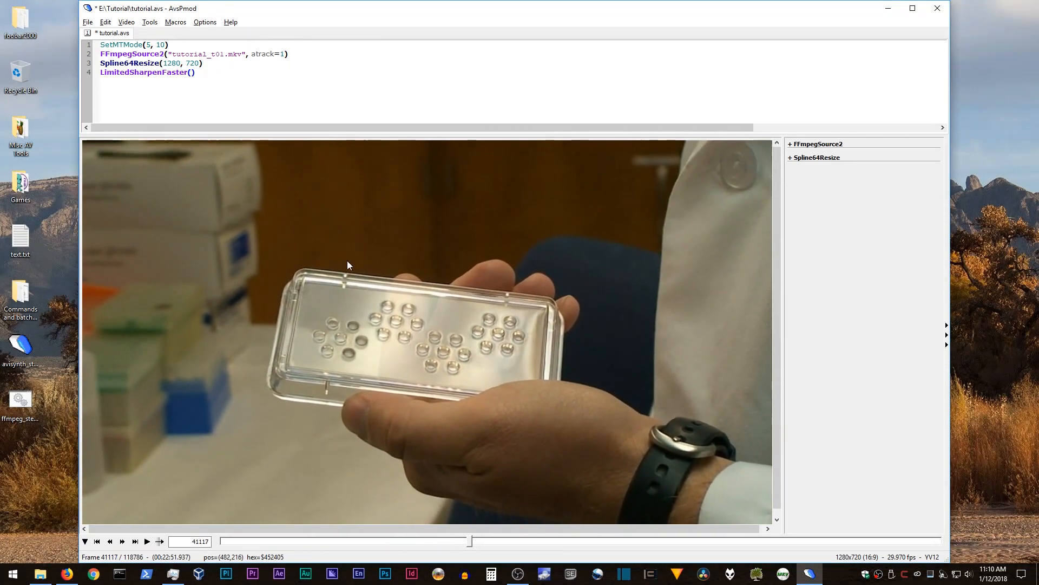
key(Right)
key(Right)
key(Right)
key(Right)
key(Right)
key(Right)
key(Right)
key(Right)
key(Right)
key(Right)
key(Right)
key(Right)
key(Right)
key(Right)
key(Right)
key(Right)
key(Right)
key(Right)
key(Right)
key(Right)
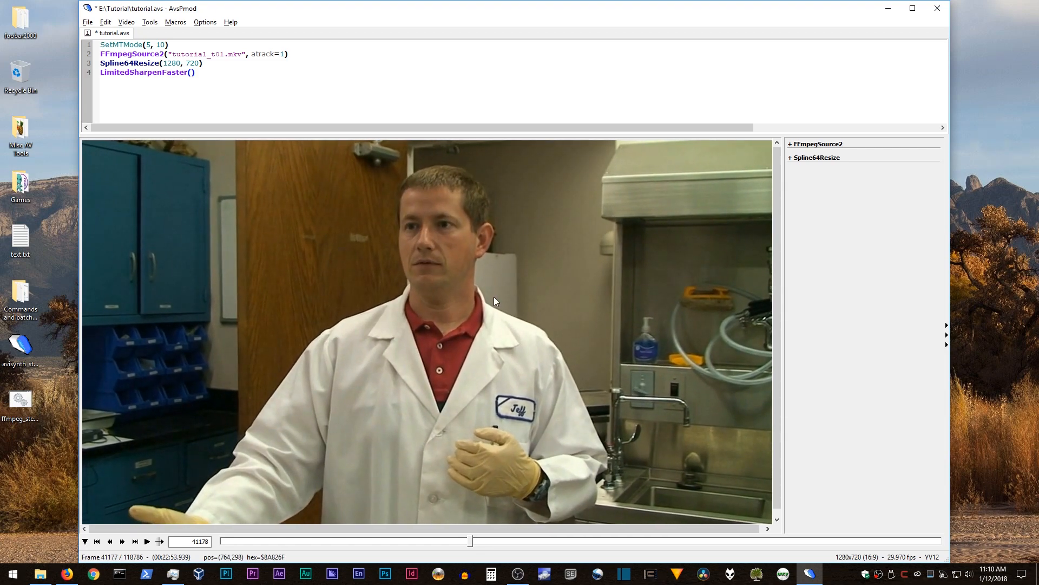
key(Right)
key(Right)
key(Right)
key(Right)
key(Right)
key(Right)
key(Right)
key(Right)
key(Right)
key(Right)
key(Right)
key(Right)
key(Right)
key(Right)
key(Right)
key(Right)
key(Right)
key(Right)
key(Right)
key(Right)
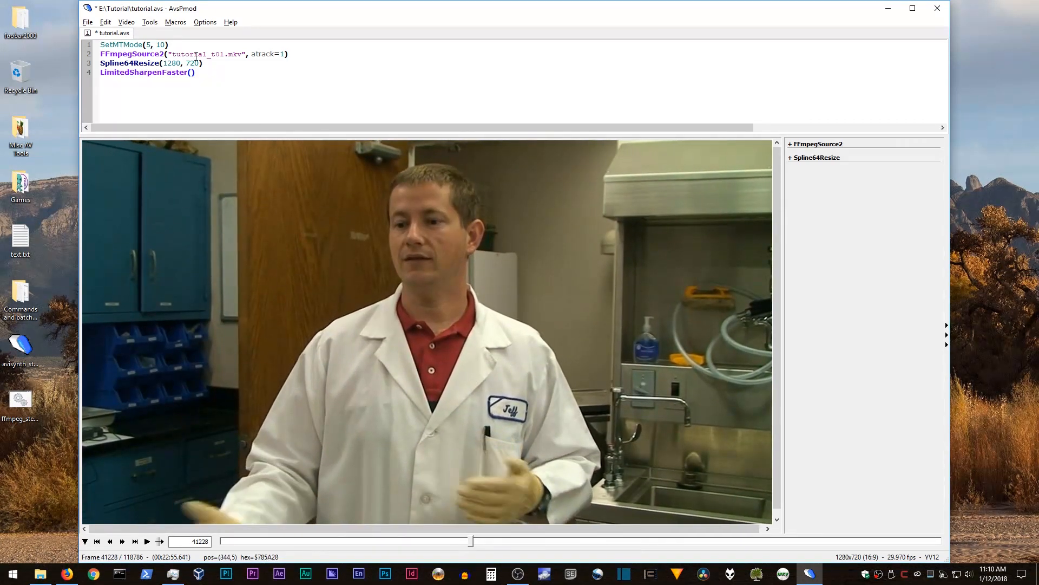
- Remove the LimitedSharpenFaster line from the script, refresh the preview, and save and close tutorial.avs
click(89, 72)
key(BackSpace)
key(BackSpace)
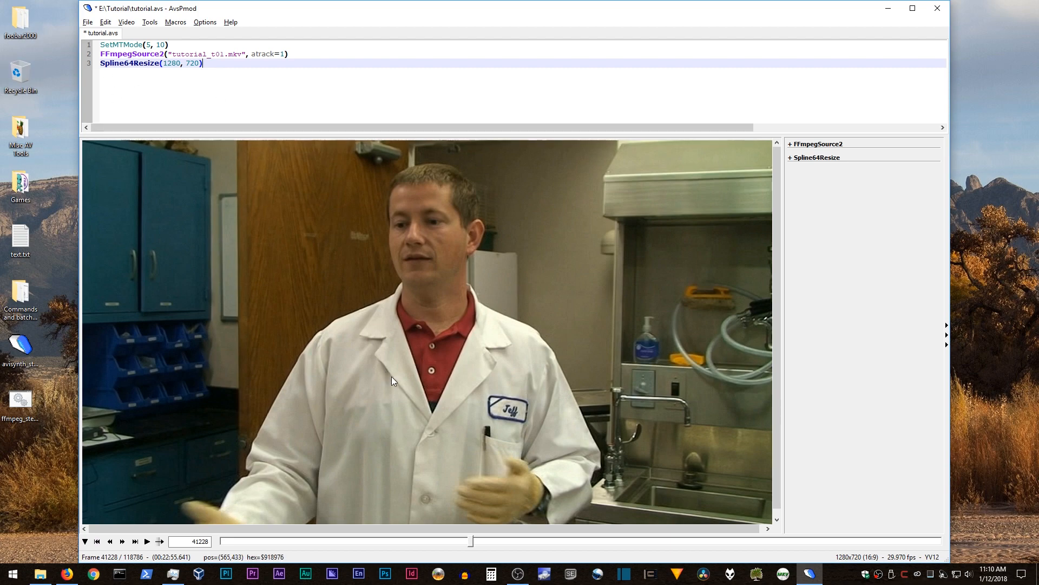
click(470, 542)
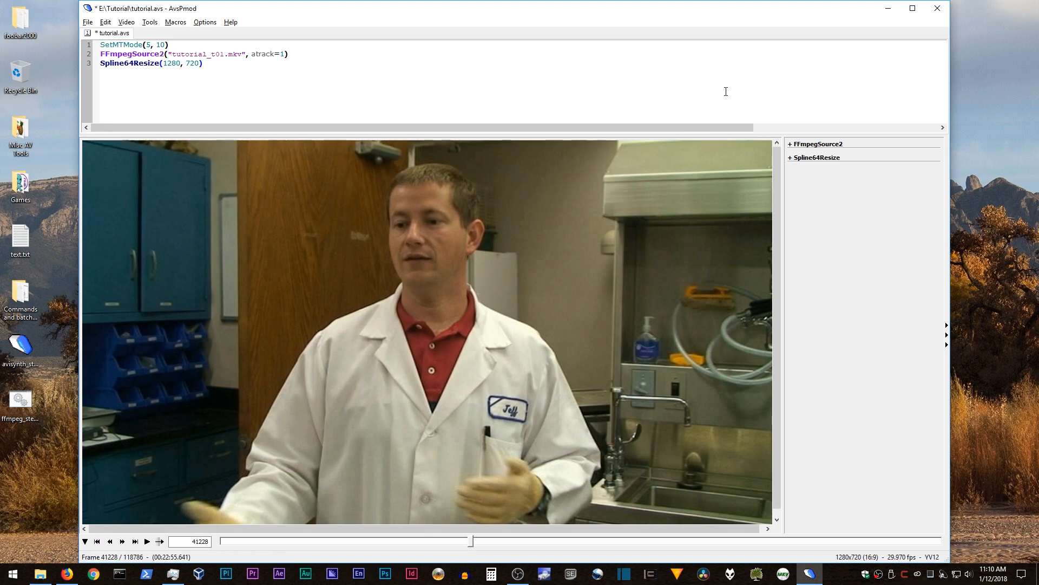
key(ctrl+s)
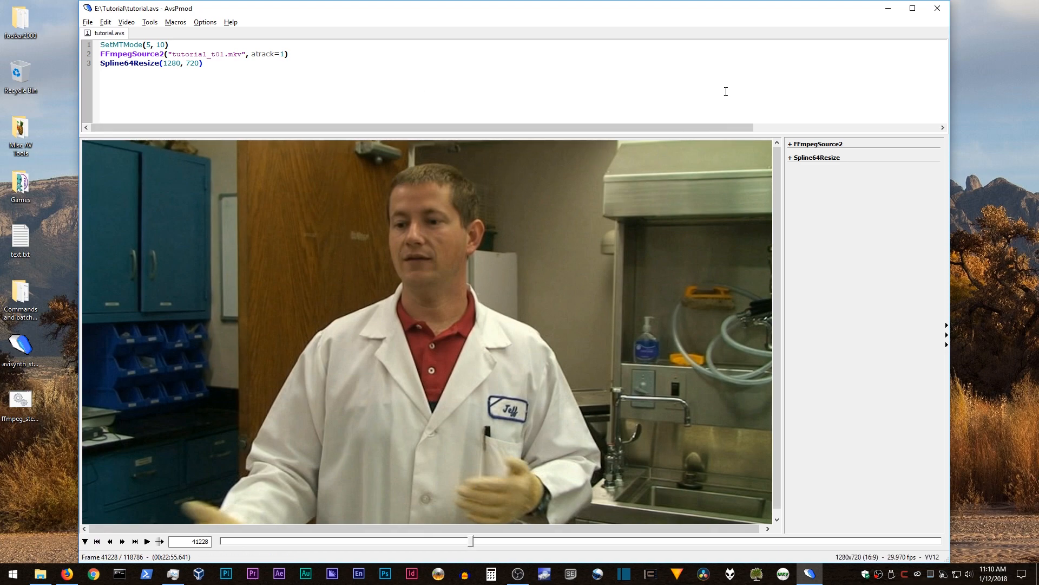
click(938, 9)
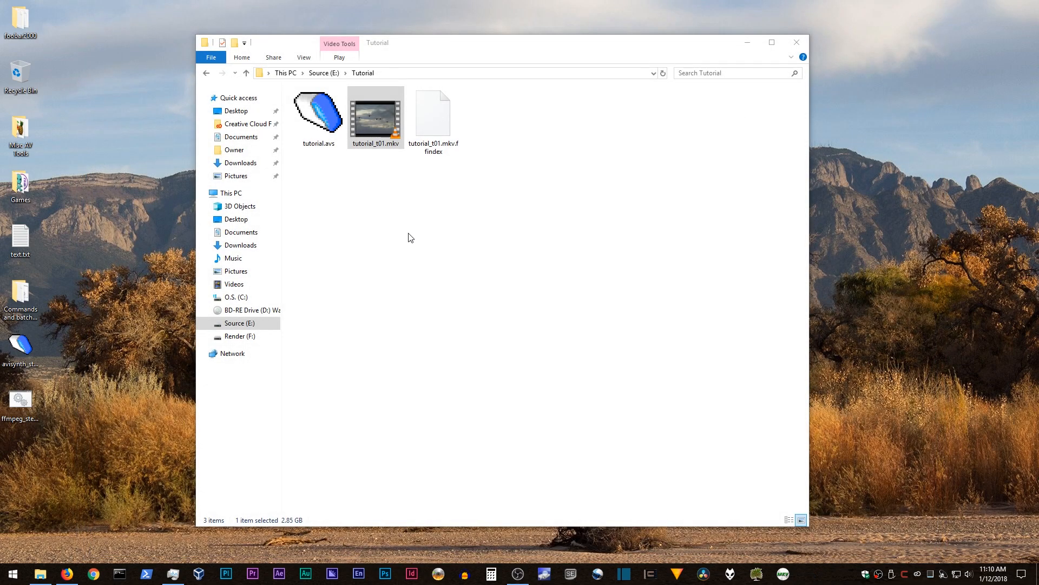
- Create a new text document named tutorial.txt in the Tutorial folder
right_click(527, 149)
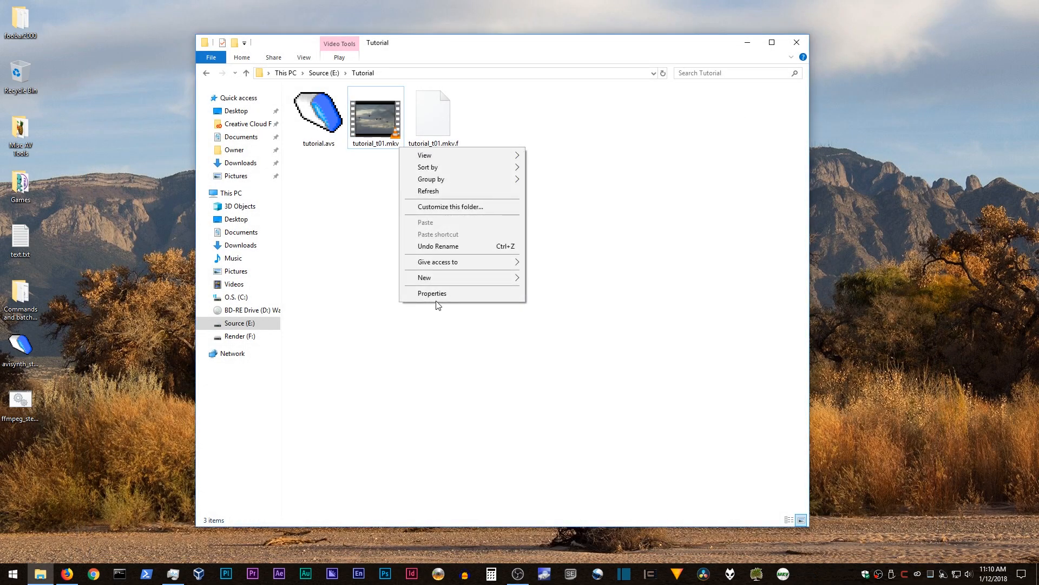
mouse_move(443, 279)
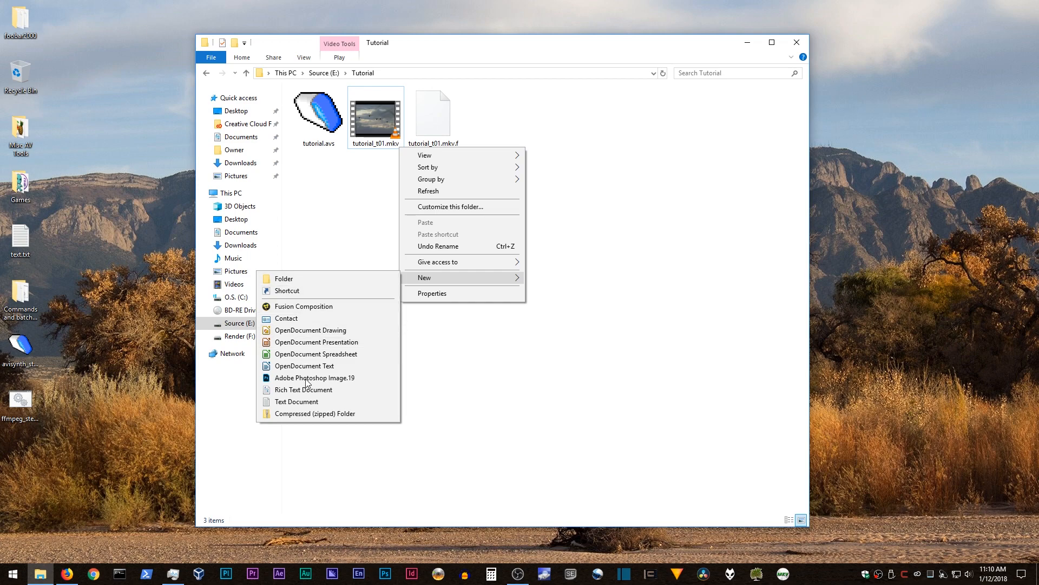
click(317, 404)
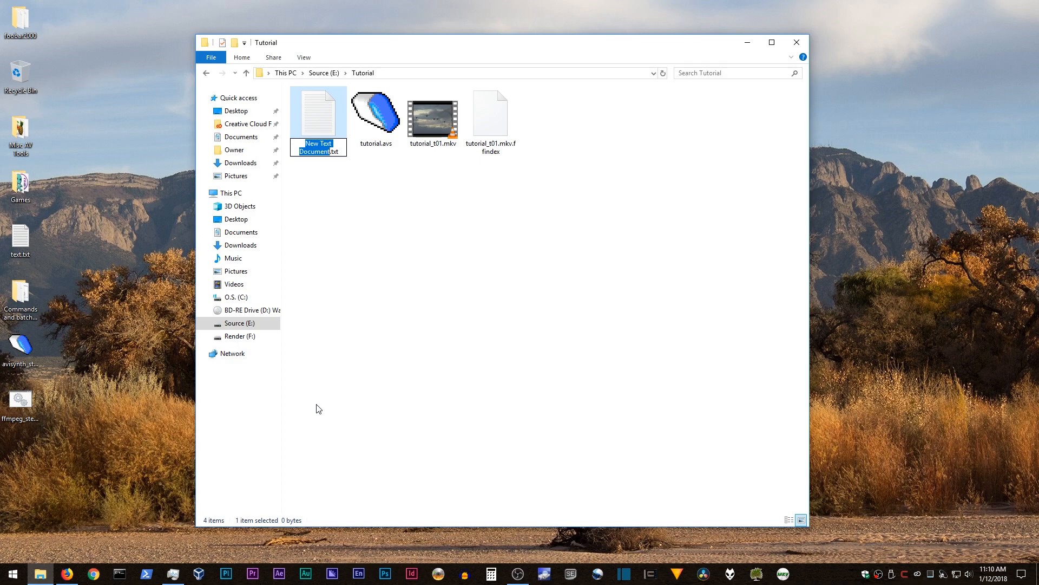
text(tutoro)
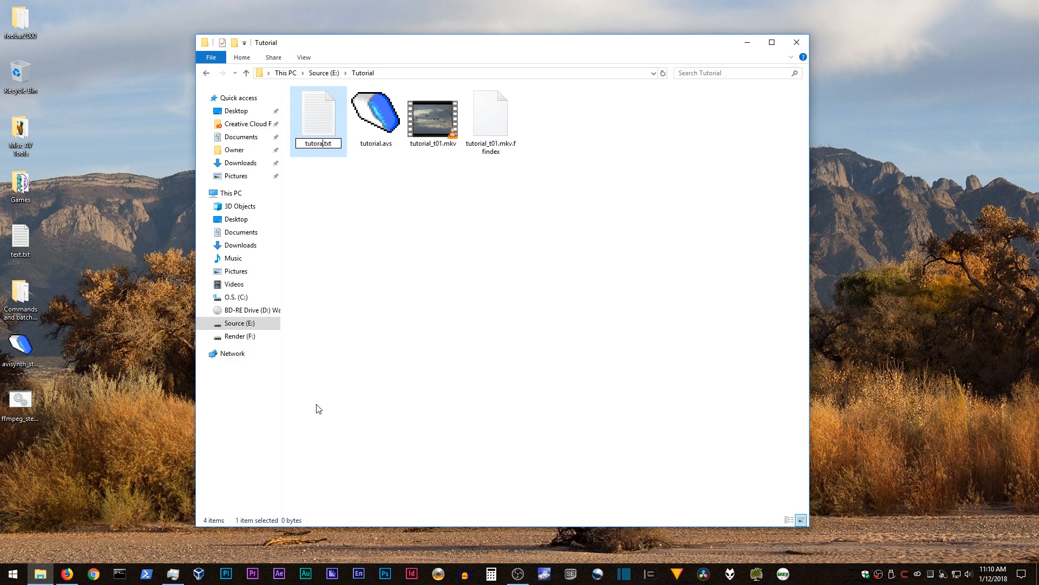
key(BackSpace)
text(ial)
key(Return)
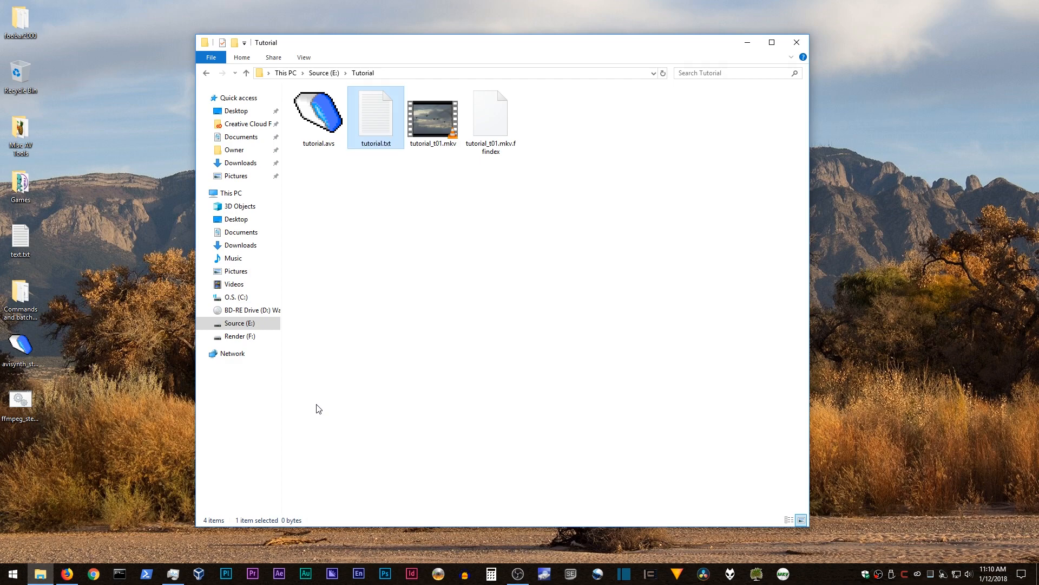
- Rename tutorial.txt to tutorial.bat and accept the change of file extension
right_click(385, 131)
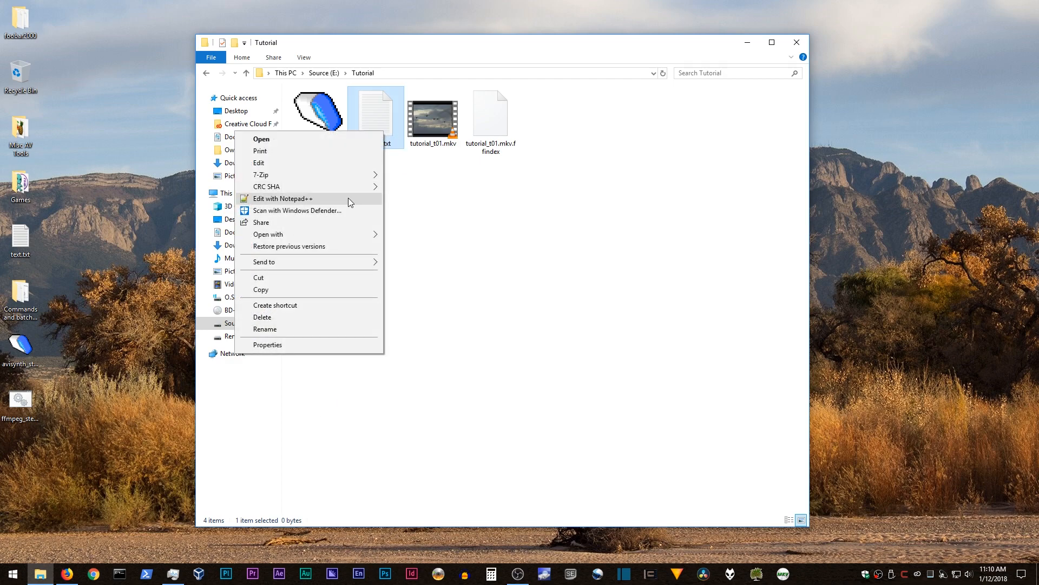
click(351, 329)
key(Right)
key(BackSpace)
key(BackSpace)
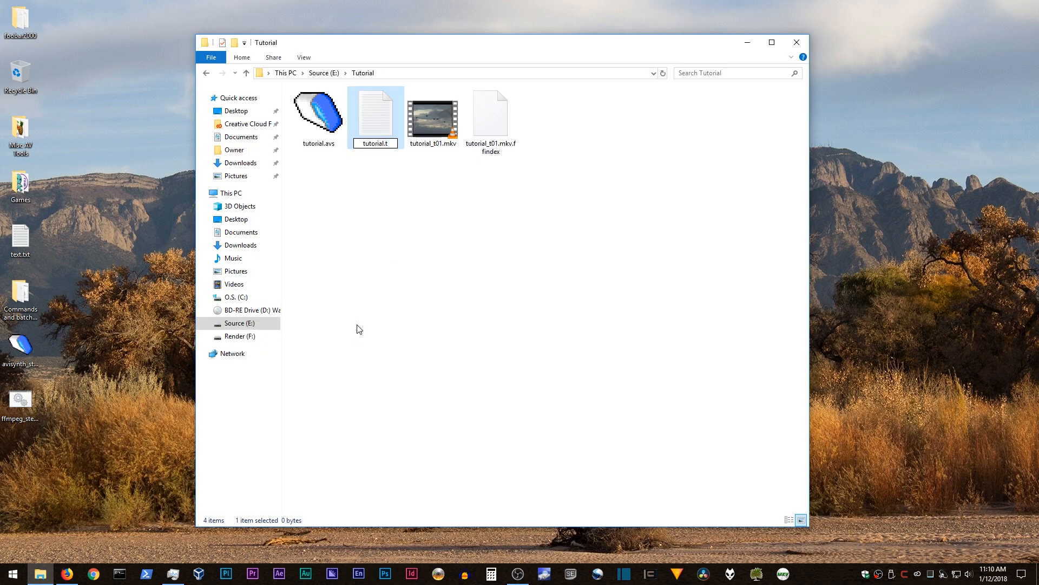
key(BackSpace)
text(bat)
key(Return)
key(Return)
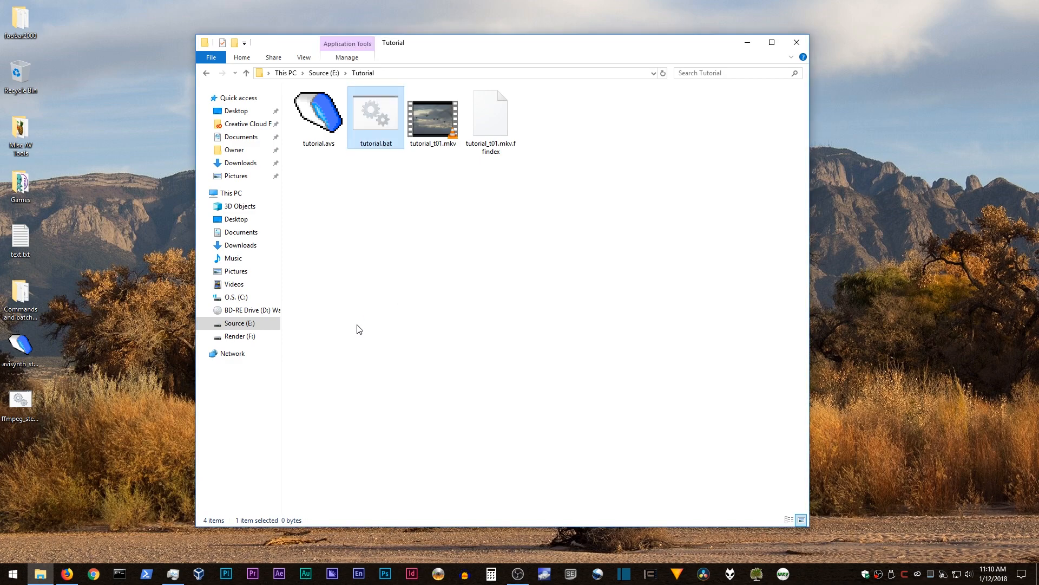
- Open tutorial.bat for editing in Notepad and paste in the whole ffmpeg32 command copied from ffmpeg_step.bat on the desktop
right_click(381, 110)
click(325, 138)
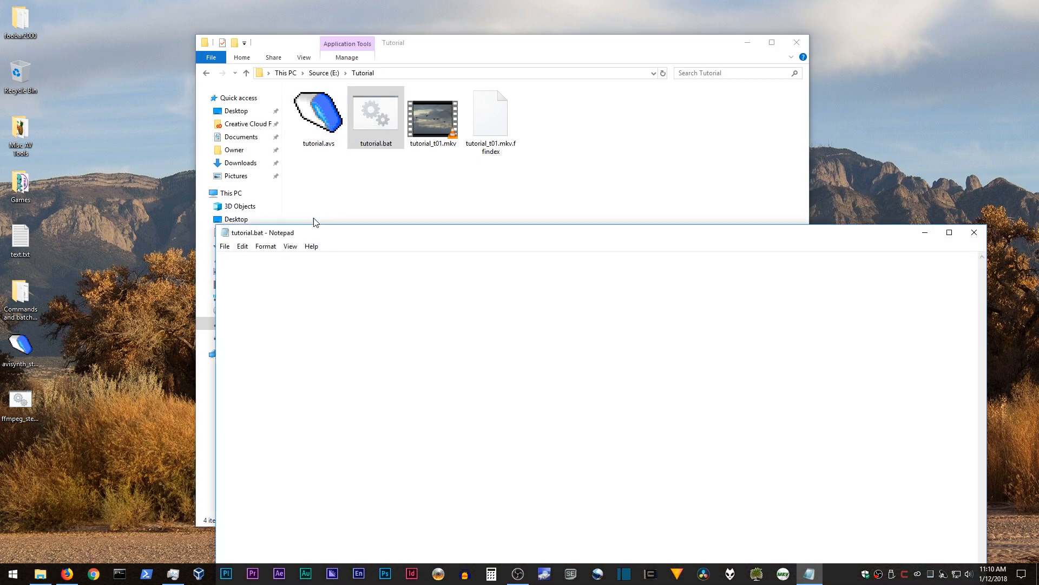
right_click(25, 399)
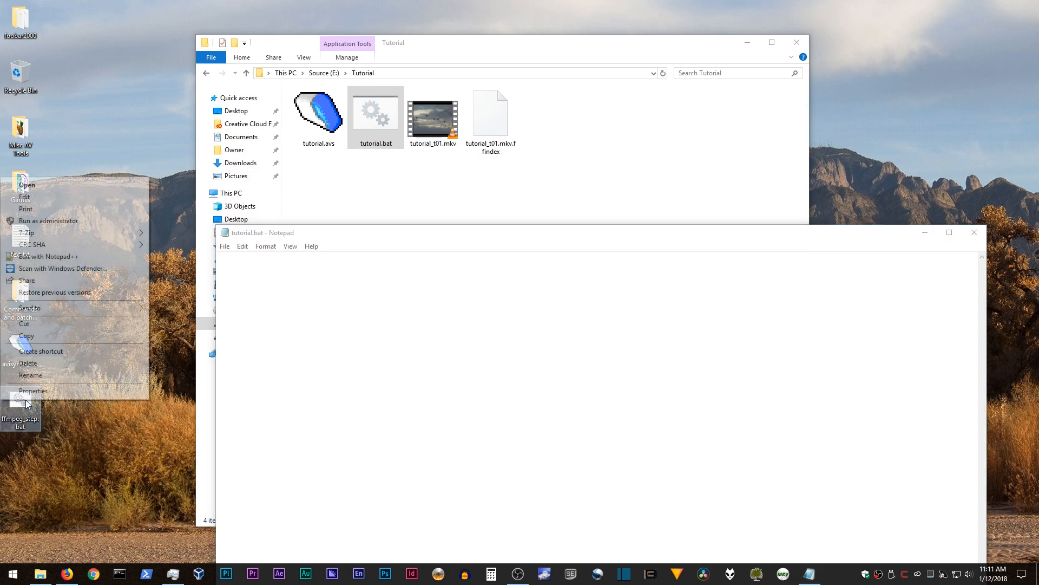
click(38, 197)
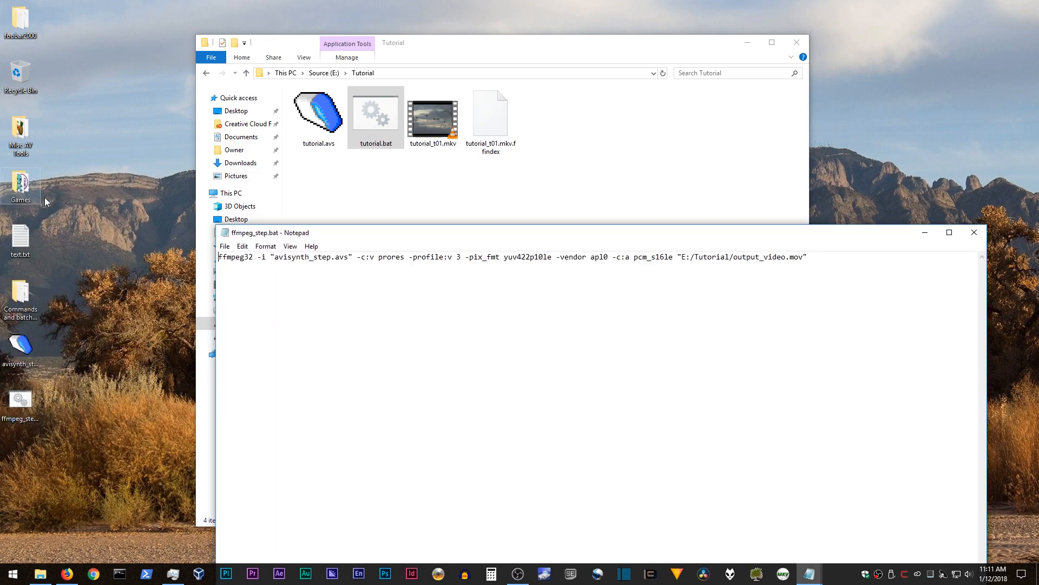
drag(807, 256, 192, 236)
key(ctrl+c)
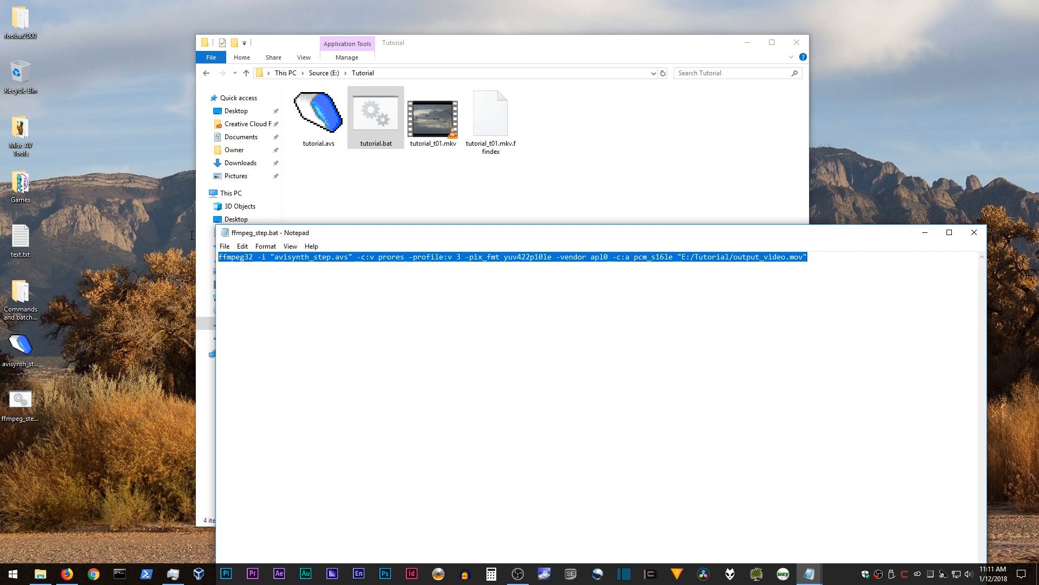
click(974, 232)
key(ctrl+v)
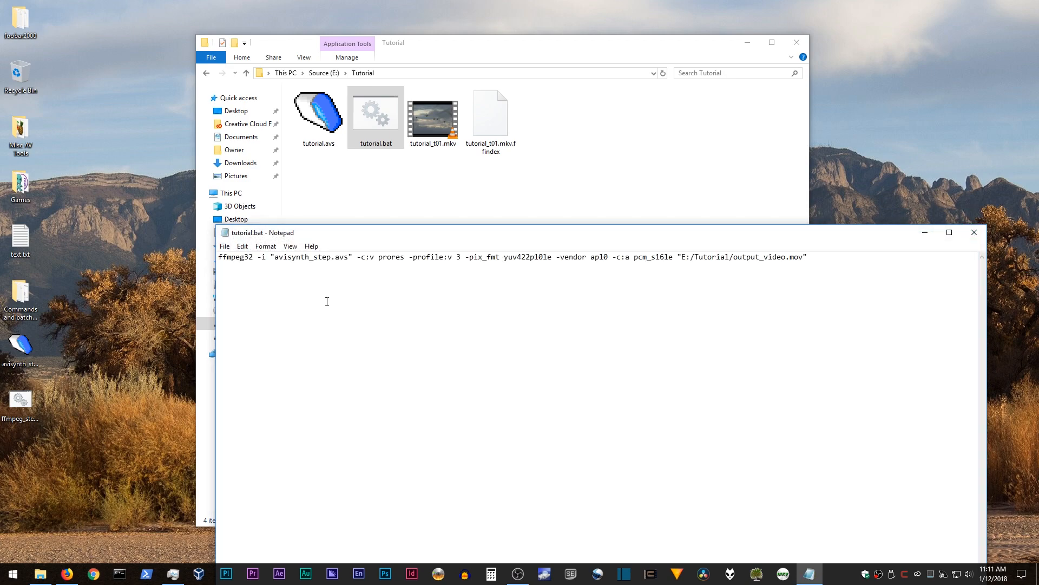
- Copy the full file name of the AviSynth script tutorial.avs from its file properties, leaving the properties unchanged
right_click(333, 130)
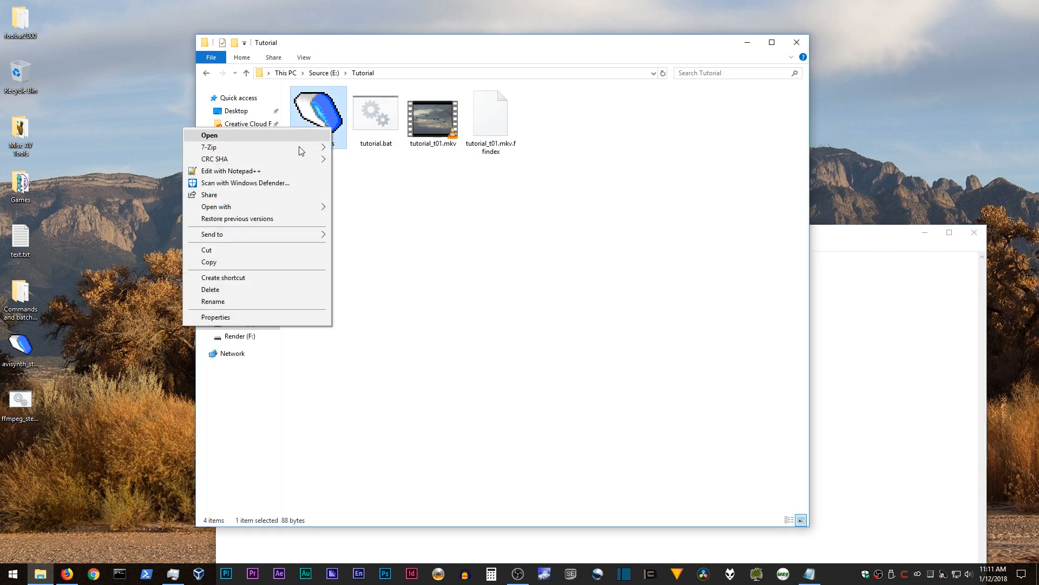
click(251, 314)
double_click(401, 174)
right_click(399, 178)
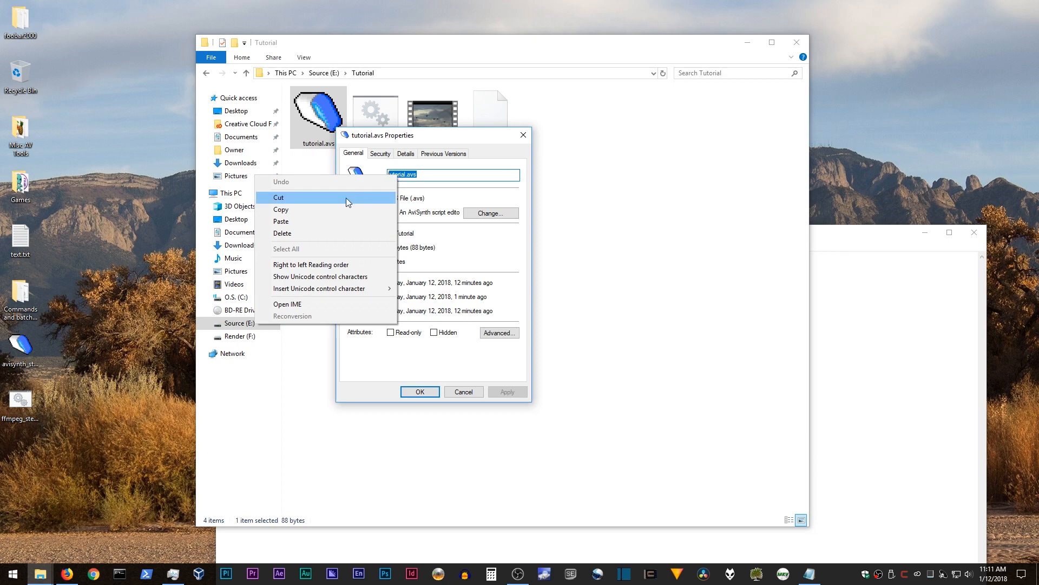
click(346, 210)
click(463, 392)
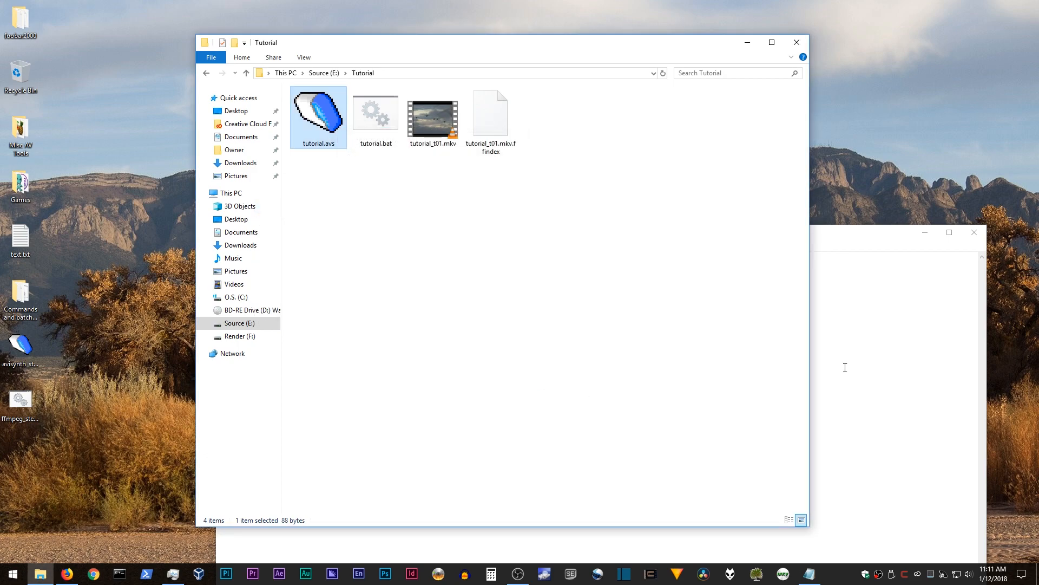
- In the tutorial.bat command, shorten ffmpeg32 to ffmpeg and replace the input name avisynth_step.avs with the copied tutorial.avs
key(alt+Tab)
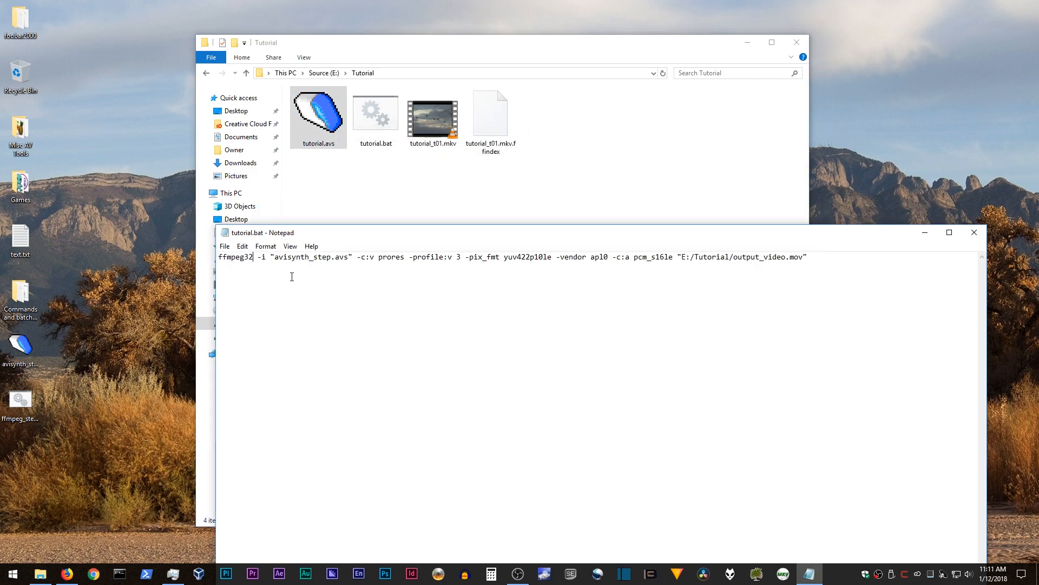
key(BackSpace)
key(BackSpace)
drag(341, 258, 265, 260)
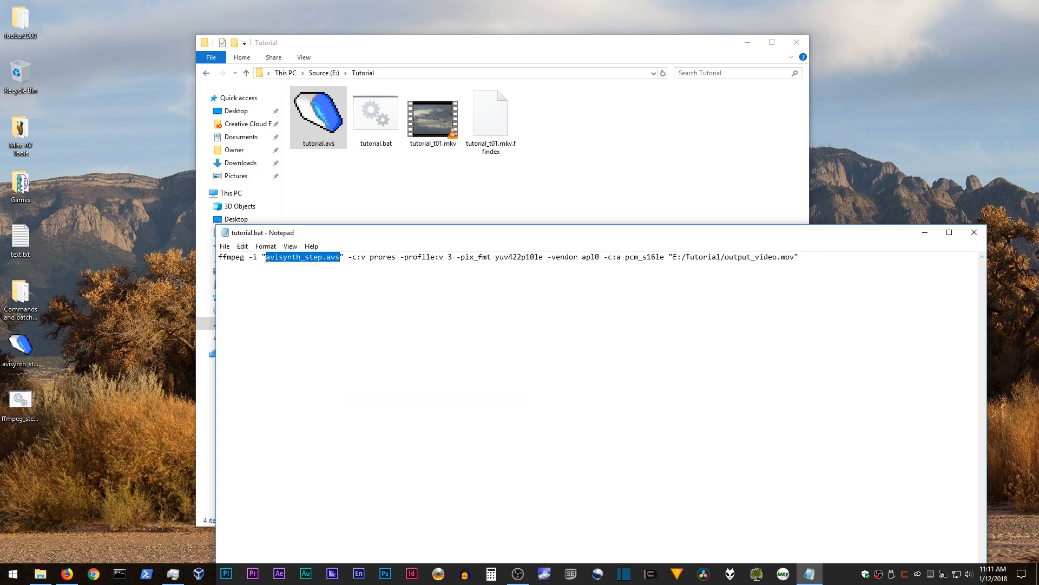
key(ctrl+v)
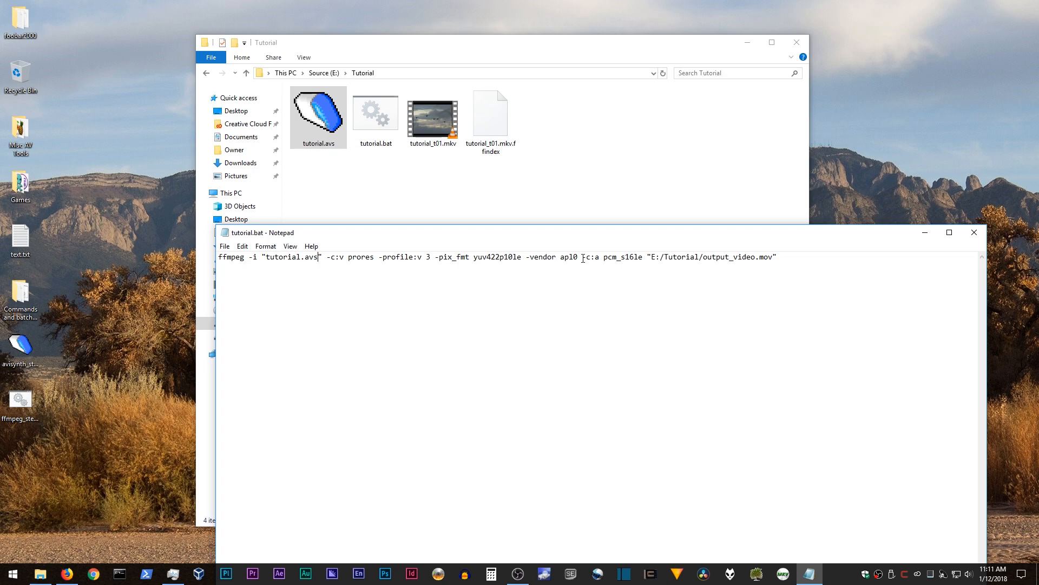
- Remove the -vendor apl0 option from the ffmpeg command, keeping a single space before -c:a
drag(578, 258, 526, 259)
key(BackSpace)
key(BackSpace)
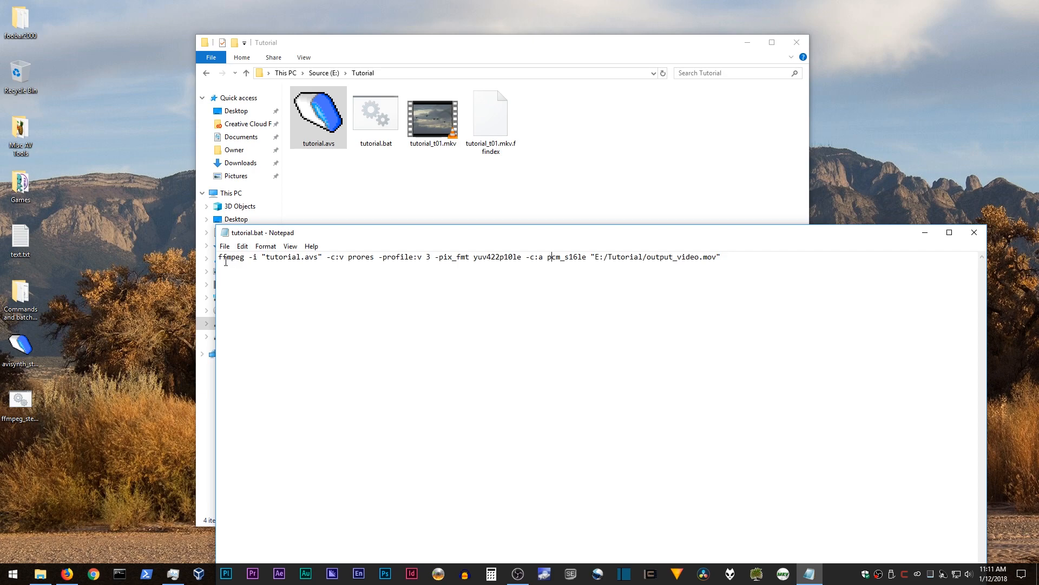
- Review the start of the command by highlighting ffmpeg and the input option -i "tutorial.avs"
key(shift+Right)
key(shift+Right)
key(shift+Right)
key(shift+Right)
key(shift+Right)
key(shift+Right)
key(Right)
key(Right)
key(shift+Right)
key(shift+Right)
key(shift+Right)
key(shift+Right)
key(shift+Right)
key(shift+Right)
key(shift+Right)
key(shift+Right)
key(shift+Right)
key(shift+Right)
key(shift+Right)
key(shift+Right)
key(shift+Right)
key(shift+Right)
key(shift+Right)
key(shift+Right)
key(shift+Right)
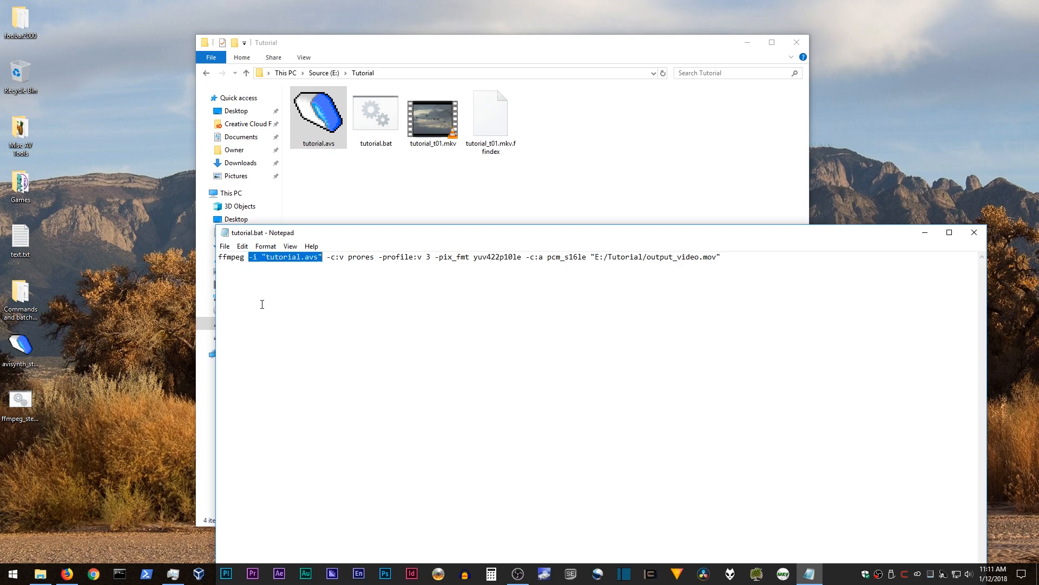
- Highlight the -c:v prores option in the command to review the video codec setting
key(Right)
key(Right)
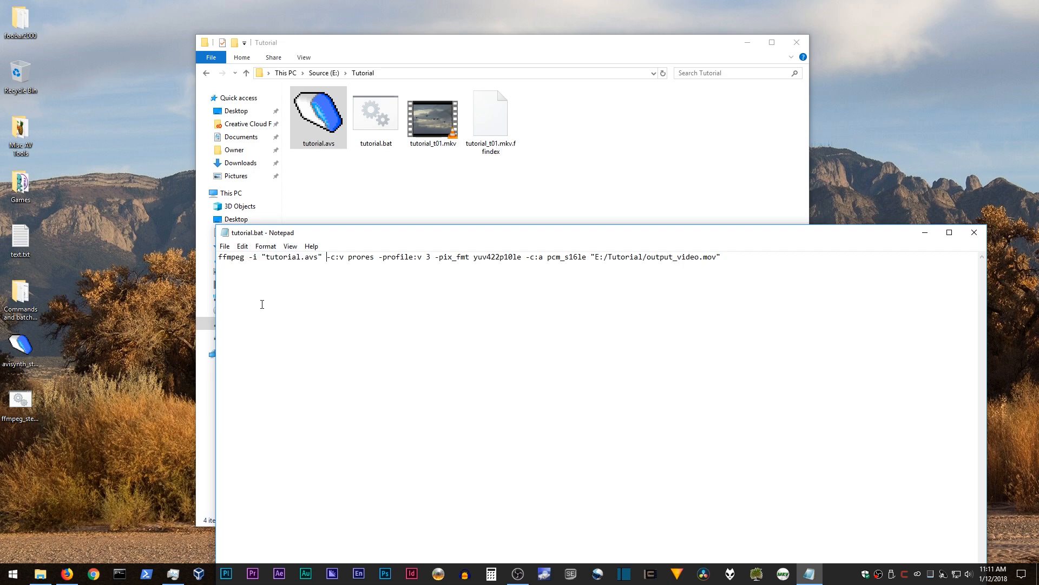
key(shift+Right)
key(shift+Right)
key(shift+Right)
key(shift+Right)
key(shift+Right)
key(shift+Right)
key(shift+Right)
key(shift+Right)
key(shift+Right)
key(shift+Right)
key(shift+Right)
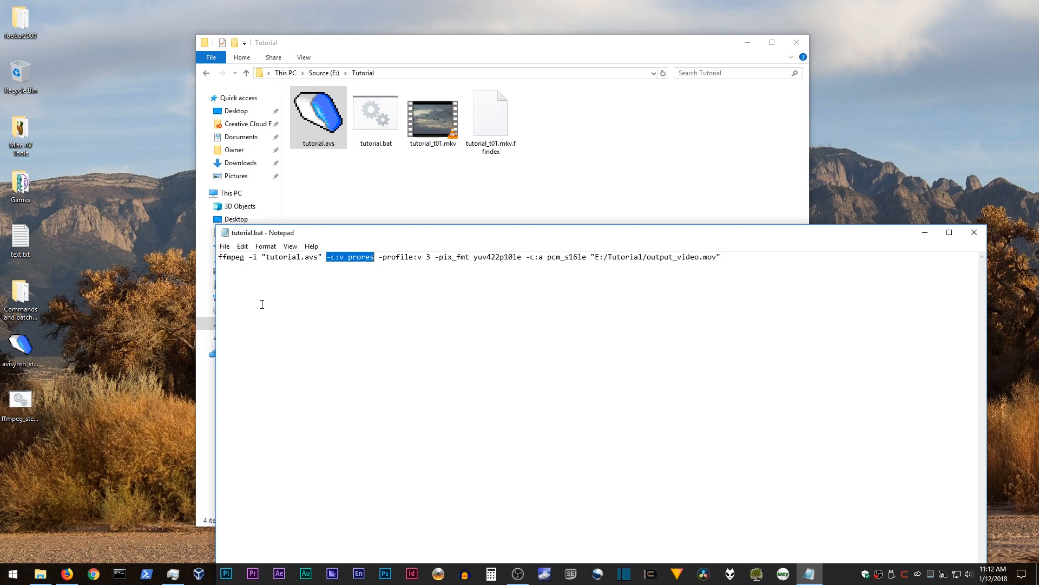
- Highlight the -profile:v 3 option in the command to review the ProRes profile
key(Right)
key(shift+Right)
key(shift+Right)
key(shift+Right)
key(shift+Right)
key(shift+Right)
key(shift+Right)
key(shift+Right)
key(shift+Right)
key(shift+Right)
key(shift+Right)
key(shift+Right)
key(shift+Right)
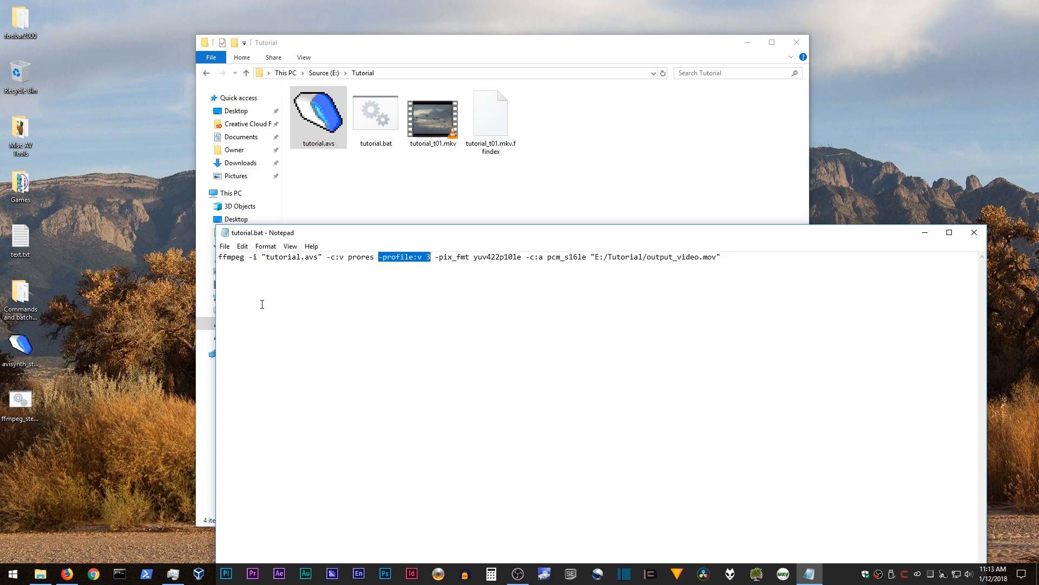
- Highlight the -pix_fmt yuv422p10le option in the command to review the pixel format
key(Right)
key(shift+Right)
key(shift+Right)
key(shift+Right)
key(shift+Right)
key(shift+Right)
key(shift+Right)
key(shift+Right)
key(shift+Right)
key(shift+Right)
key(shift+Right)
key(shift+Right)
key(shift+Right)
key(shift+Right)
key(shift+Right)
key(shift+Right)
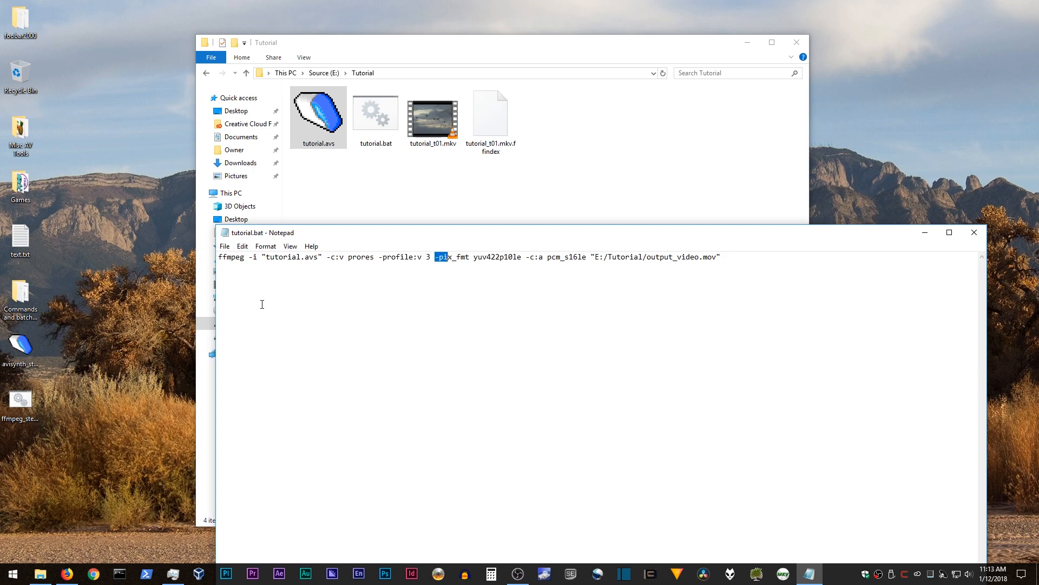
key(shift+Right)
key(shift+Right)
key(shift+Right)
key(shift+Right)
key(shift+Right)
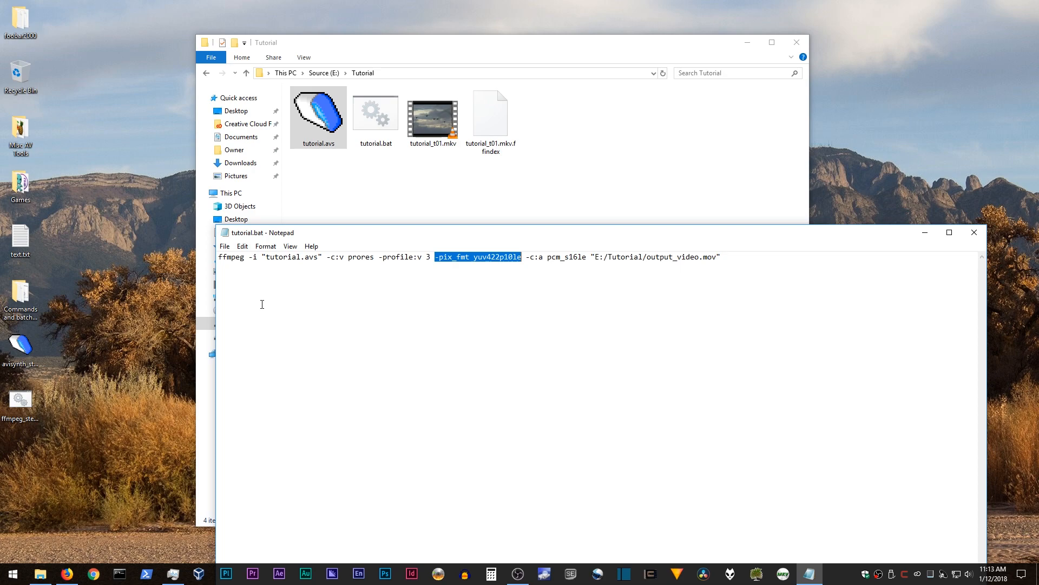
- Highlight the -c:a pcm_s16le option in the command to review the audio codec setting
key(Right)
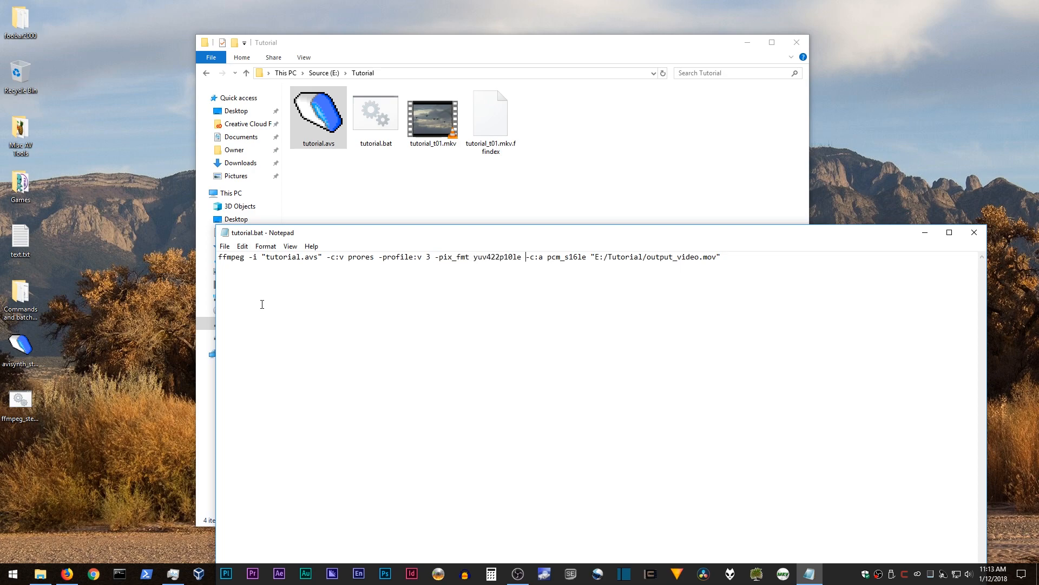
key(shift+Right)
key(shift+Right)
key(shift+Right)
key(shift+Right)
key(shift+Right)
key(shift+Right)
key(shift+Right)
key(shift+Right)
key(shift+Right)
key(shift+Right)
key(shift+Right)
key(shift+Right)
key(shift+Right)
key(shift+Right)
key(shift+Right)
- Try 24 as the bit depth in the audio codec name and restore it to 16
key(shift+Left)
key(Left)
key(Left)
key(shift+Right)
key(shift+Right)
text(24)
key(BackSpace)
key(BackSpace)
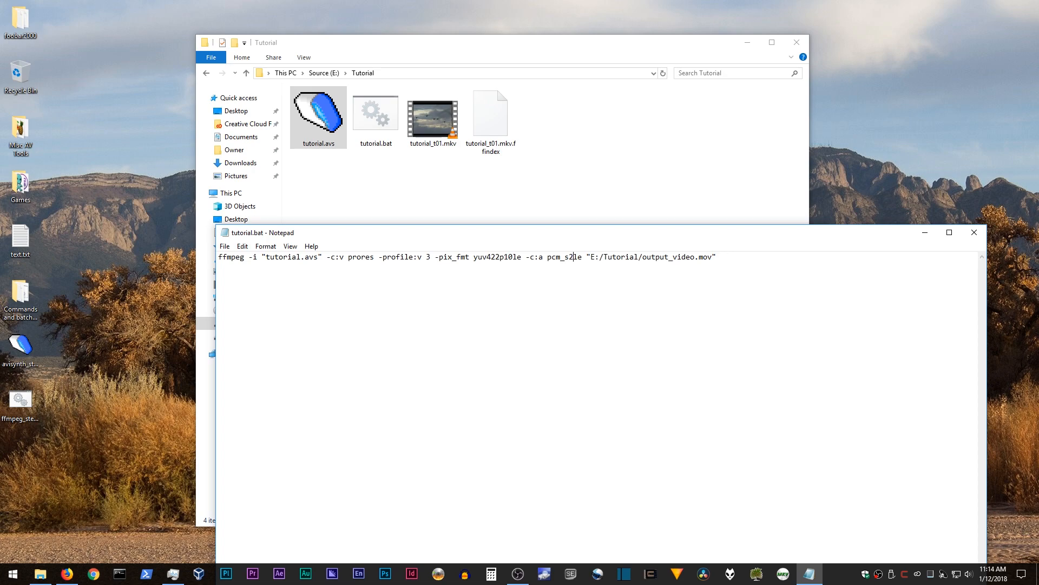
text(16)
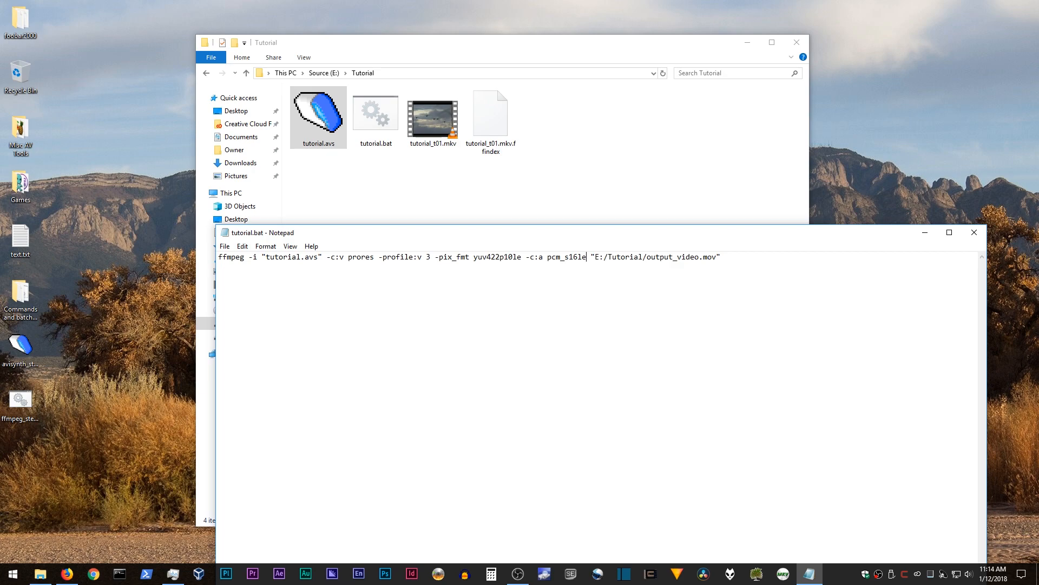
- Highlight the output path "E:/Tutorial/output_video.mov" at the end of the command to review the destination and file name
key(shift+Right)
key(shift+Right)
key(shift+Right)
key(shift+Right)
key(shift+Right)
key(shift+Right)
key(shift+Right)
key(shift+Right)
key(shift+Right)
key(shift+Right)
key(shift+Right)
key(shift+Right)
key(shift+Right)
key(shift+Right)
key(shift+Right)
key(shift+Right)
key(shift+Right)
key(shift+Right)
key(shift+Right)
key(shift+Right)
- Close the batch file in Notepad and run tutorial.bat to encode the script's video to output_video.mov
click(974, 232)
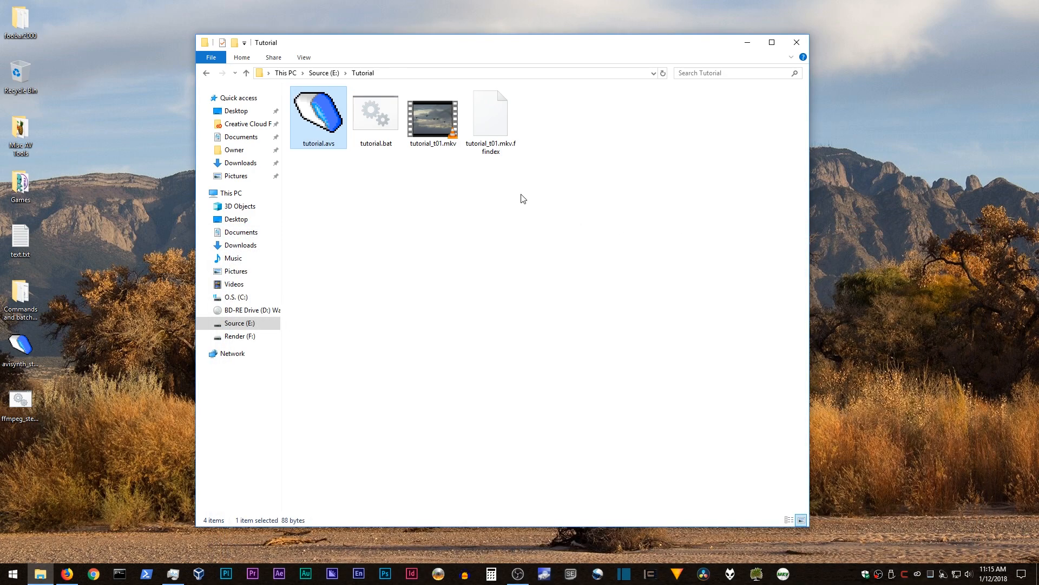
double_click(366, 108)
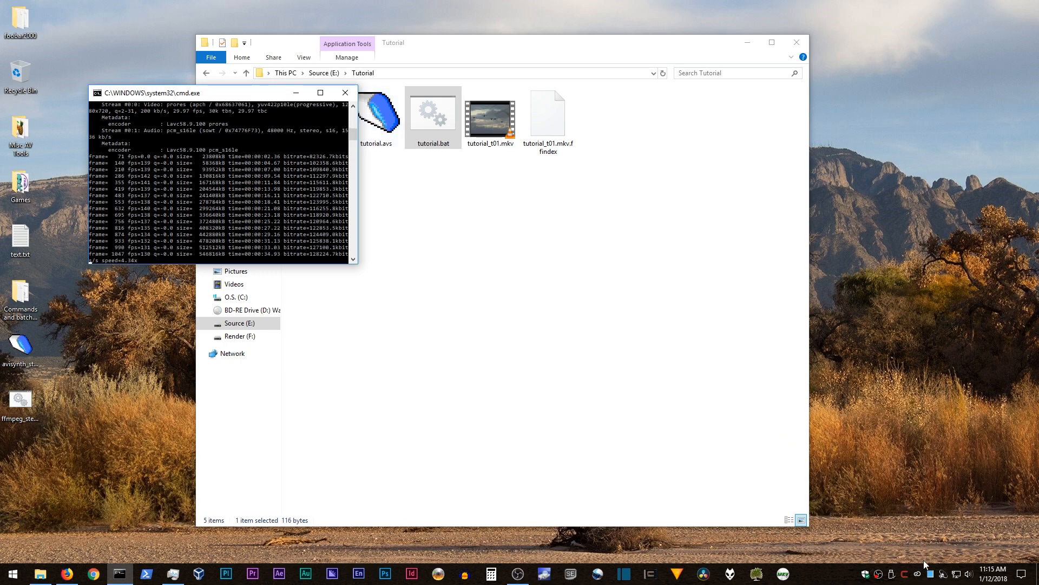
mouse_move(935, 578)
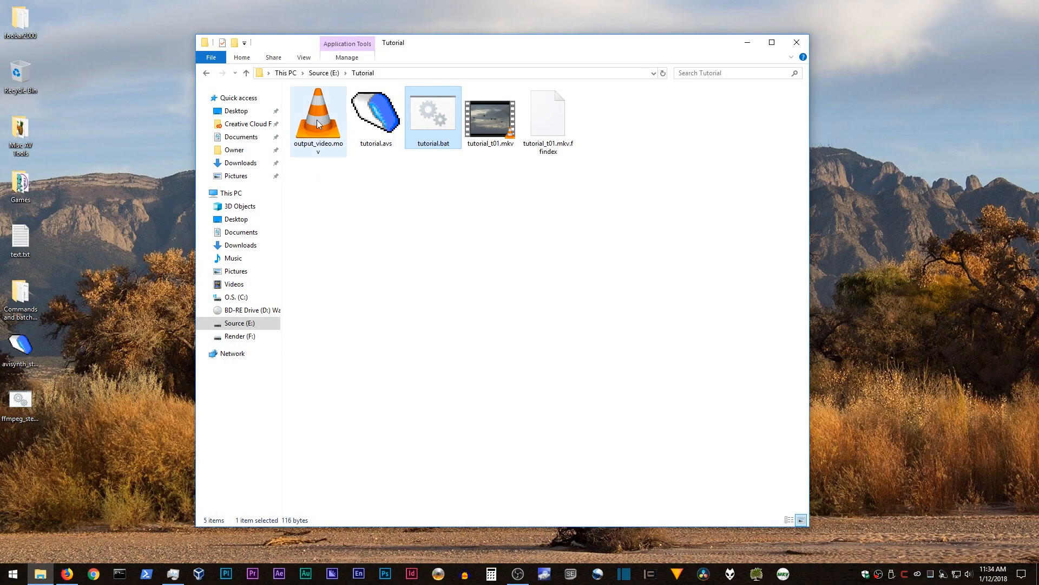
- Play output_video.mov in VLC, check the picture at about 6, 17 and 24 minutes, and close the player
double_click(305, 132)
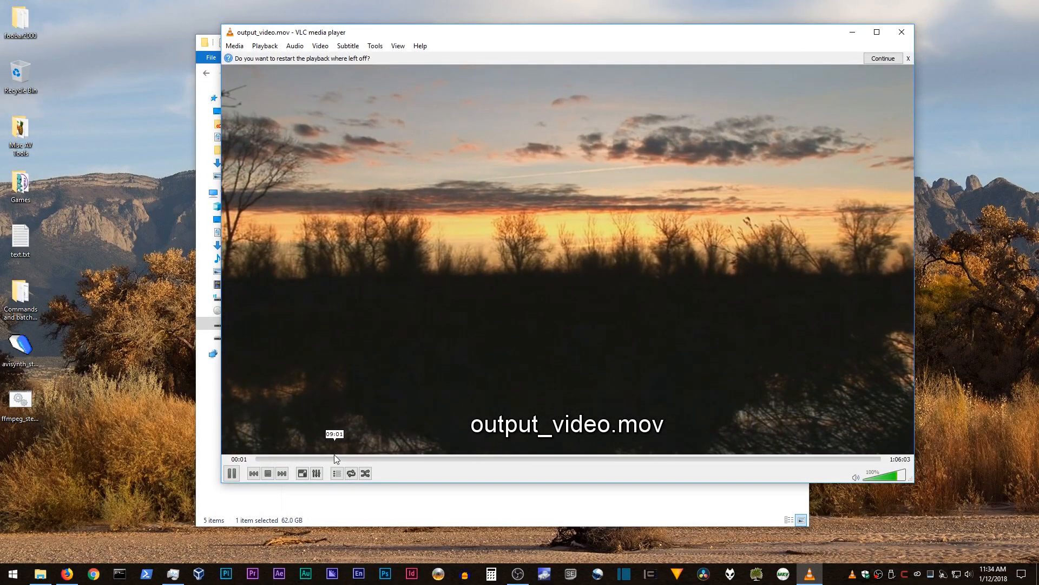
click(315, 459)
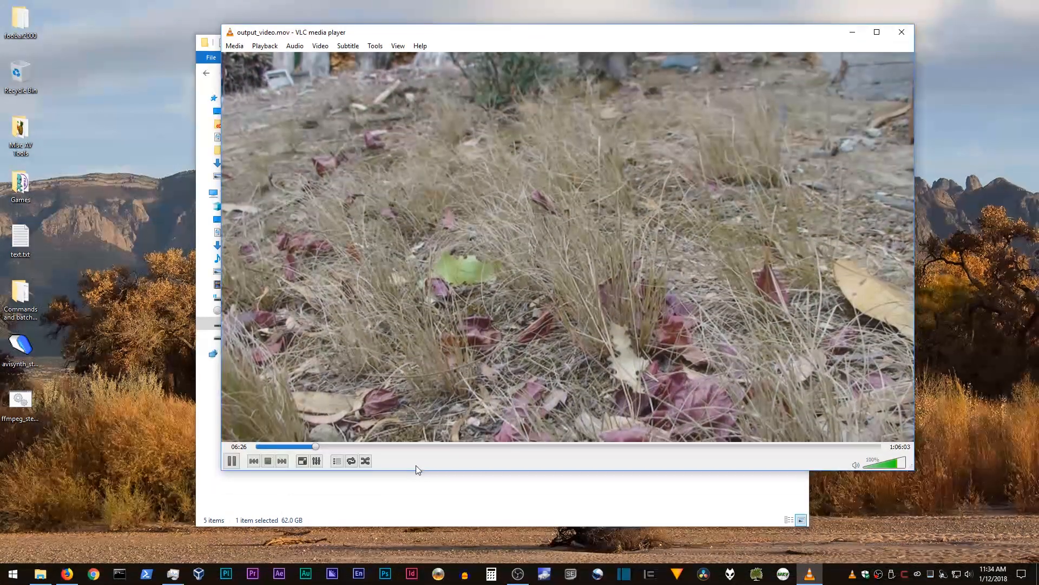
click(422, 451)
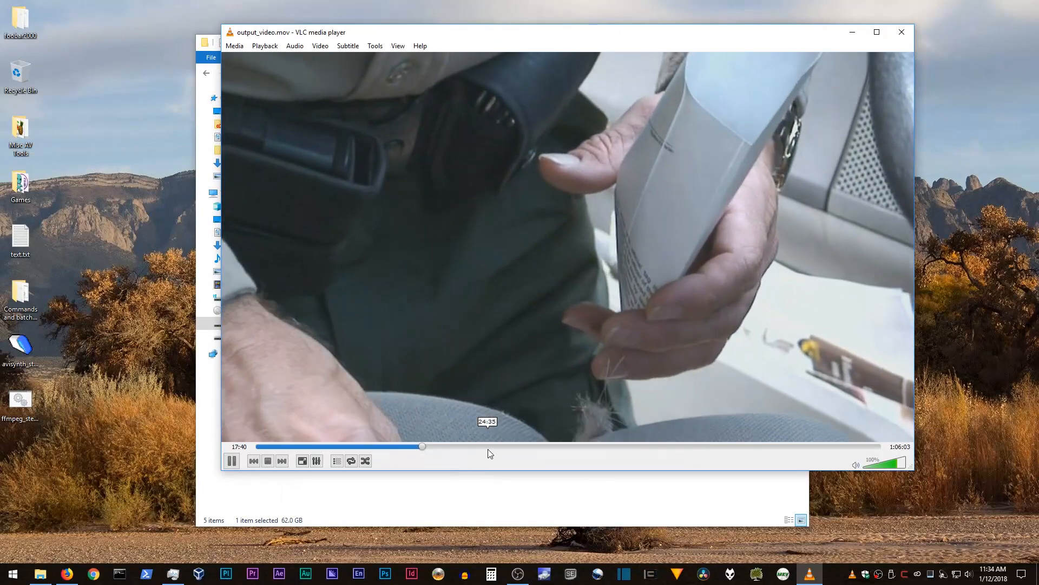
click(488, 448)
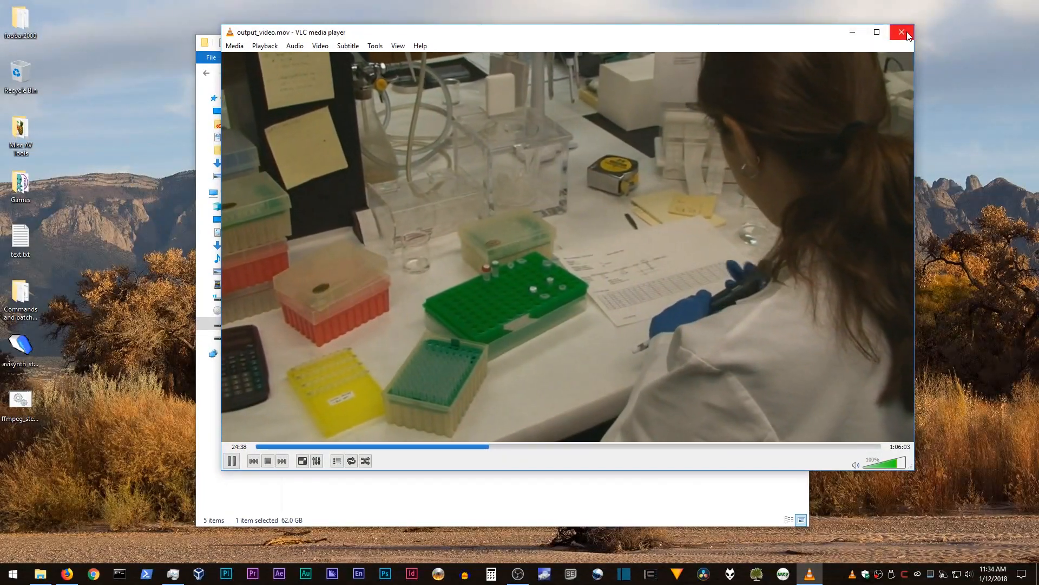
click(901, 34)
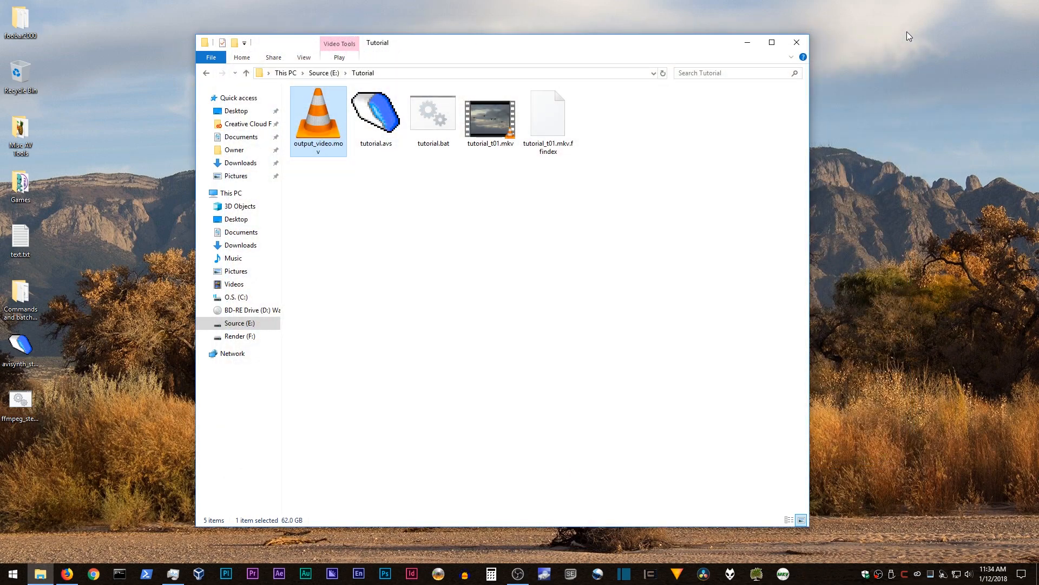